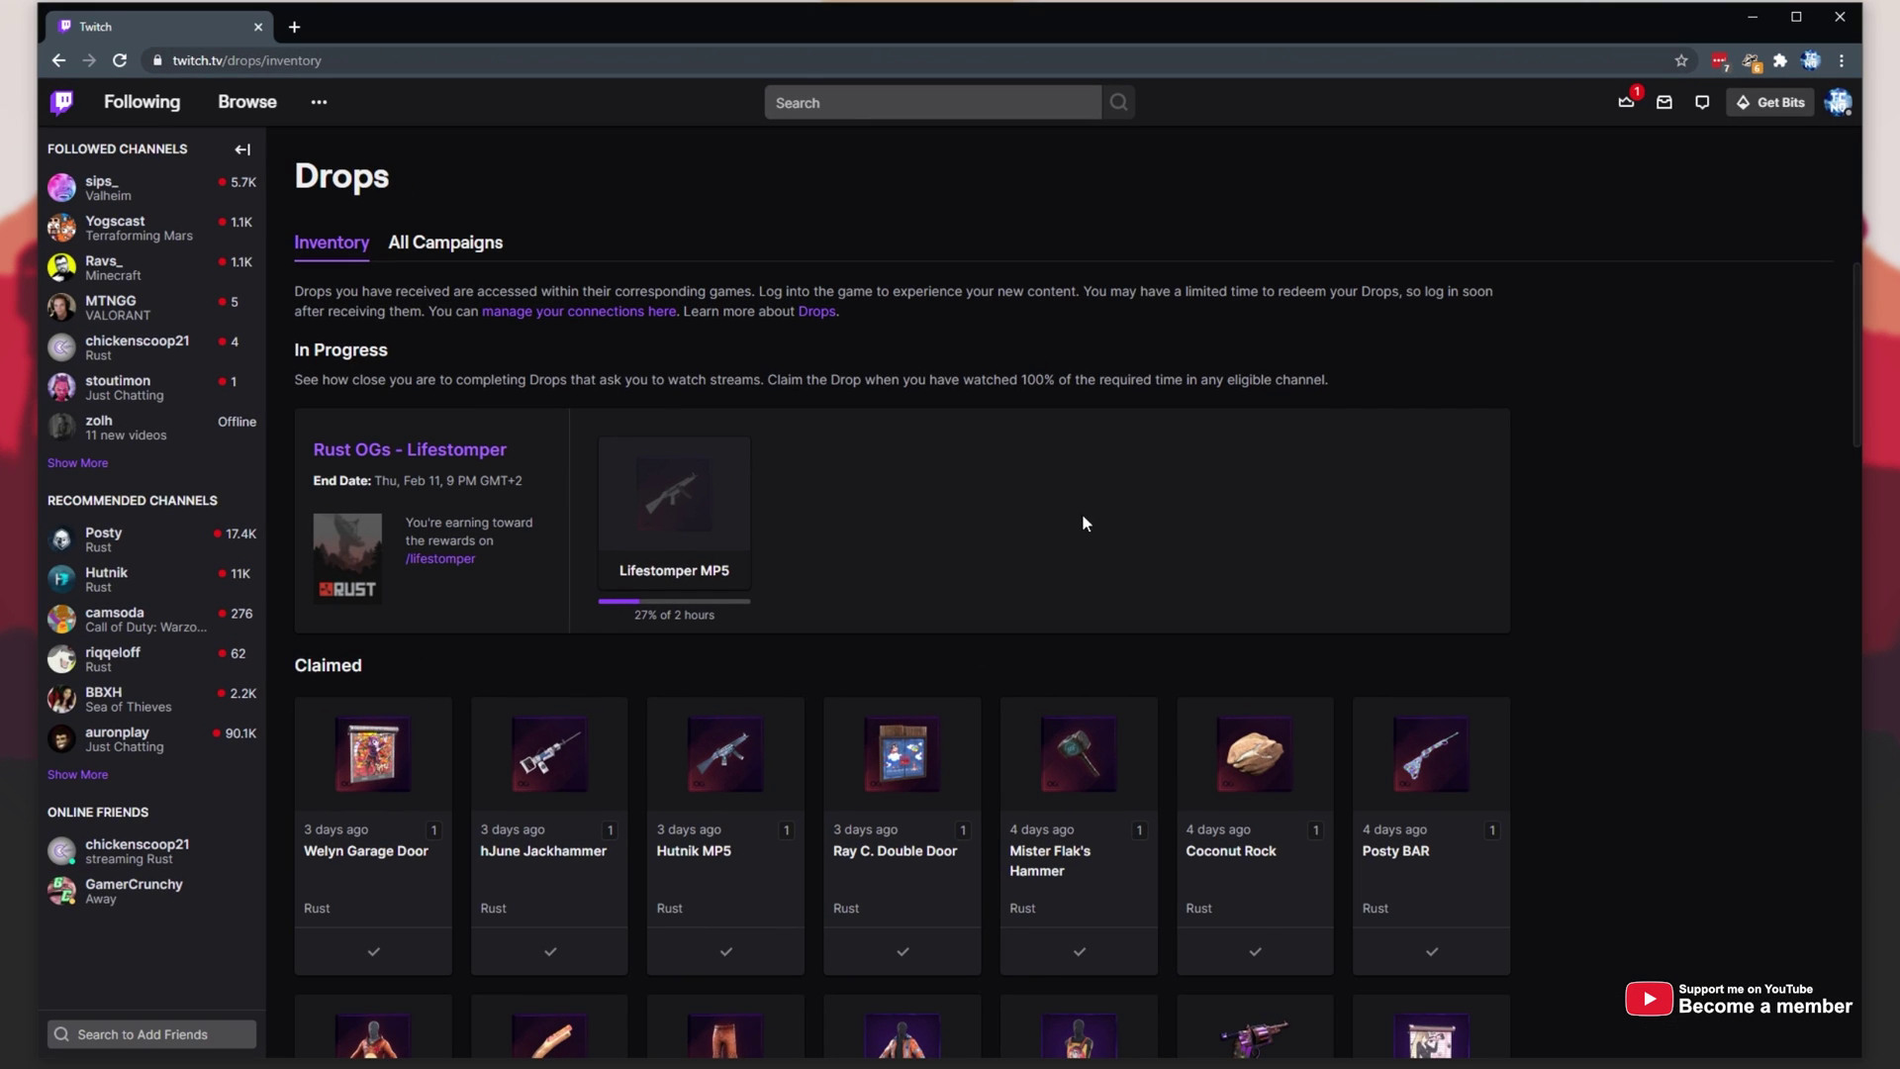
# Step: Collapse the Followed Channels sidebar and show All Campaigns, listing Sabotaj, Helix Corporation and Rust OGs
pyautogui.scroll(-4, 936, 605)
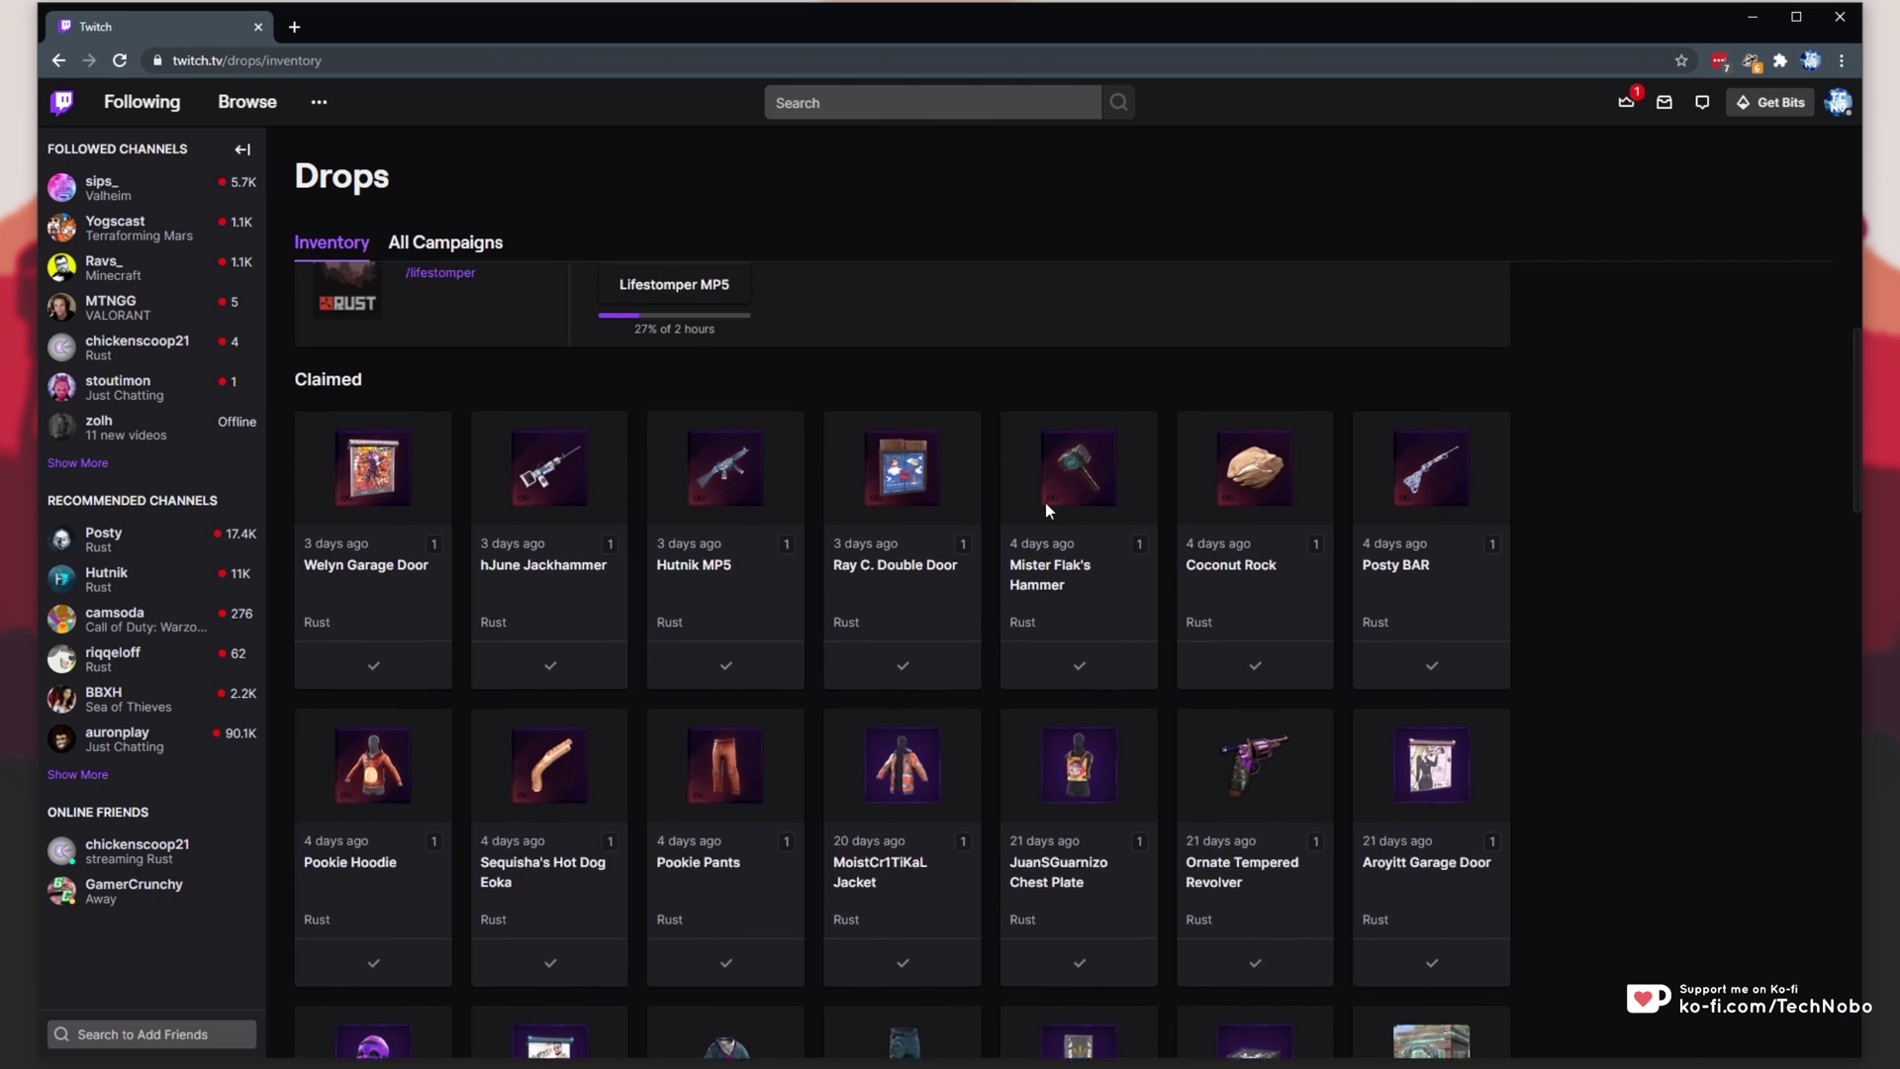
pyautogui.scroll(-3, 1284, 797)
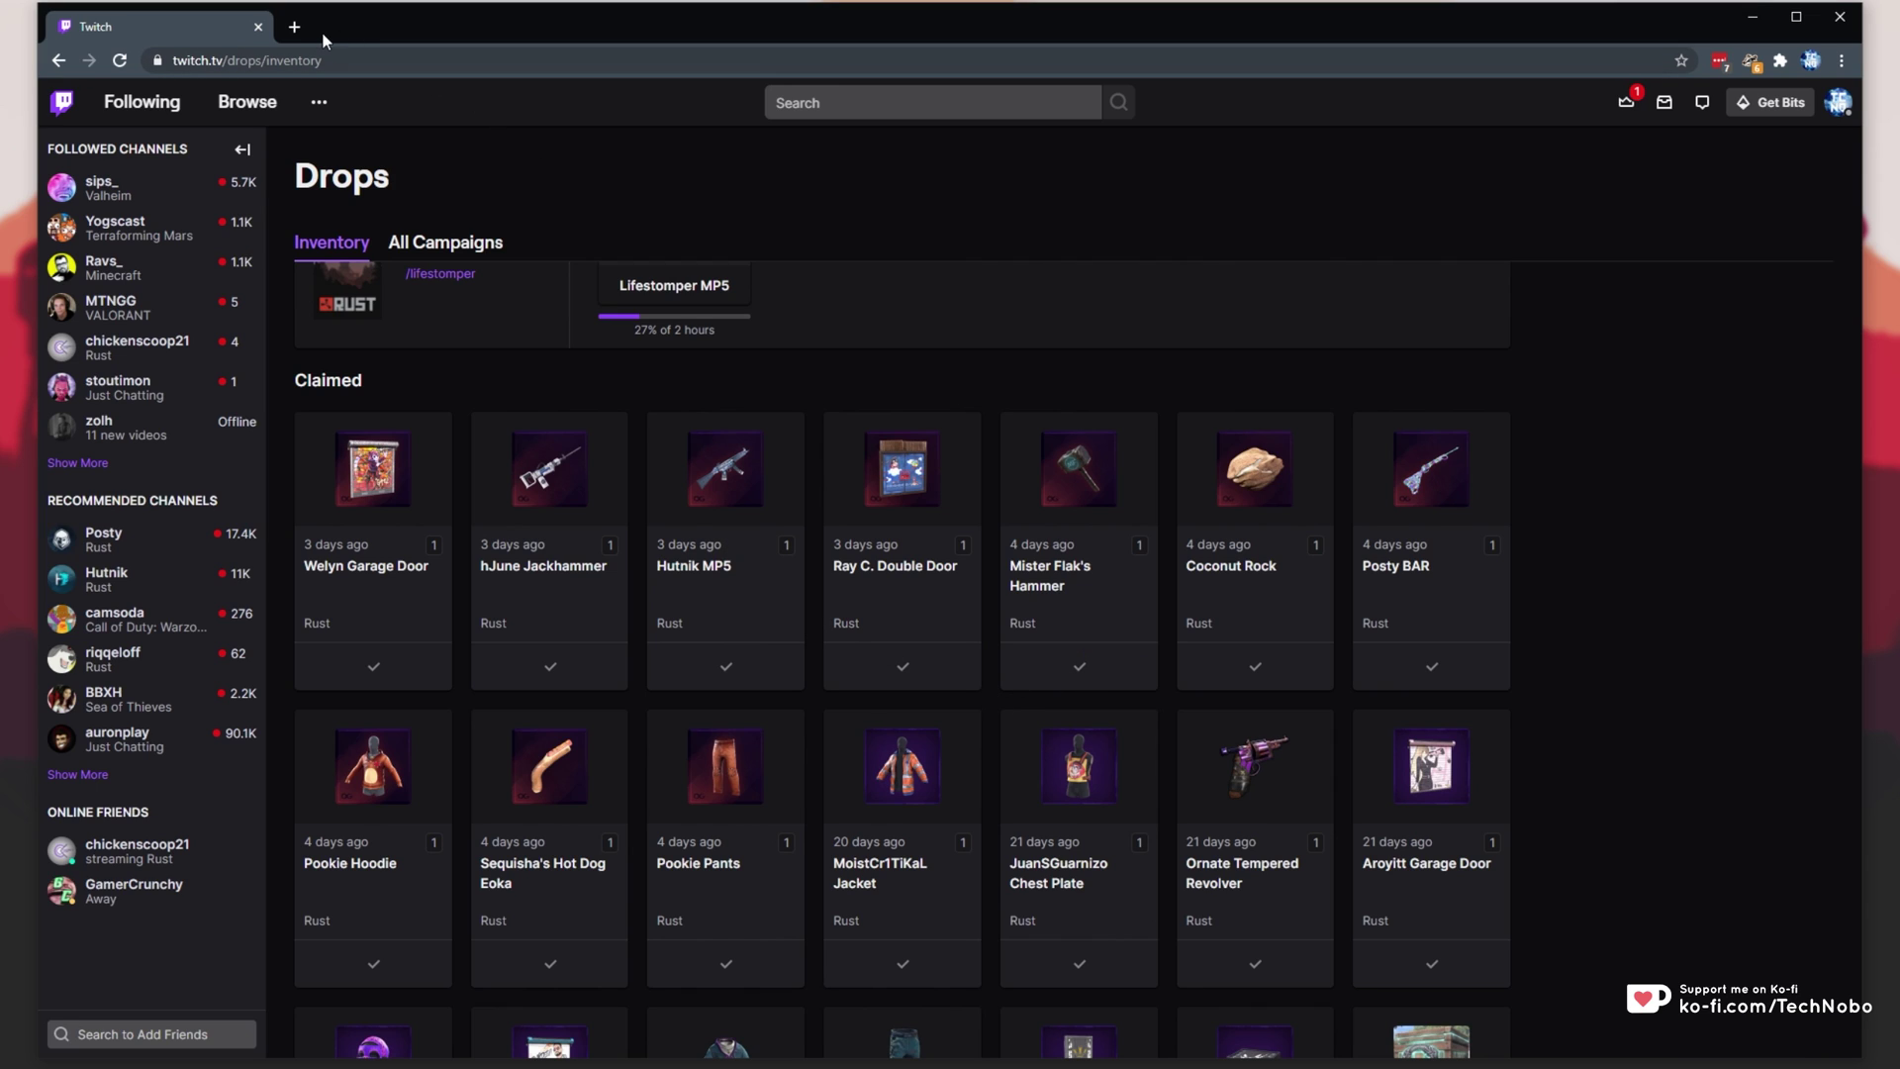
pyautogui.scroll(3, 642, 463)
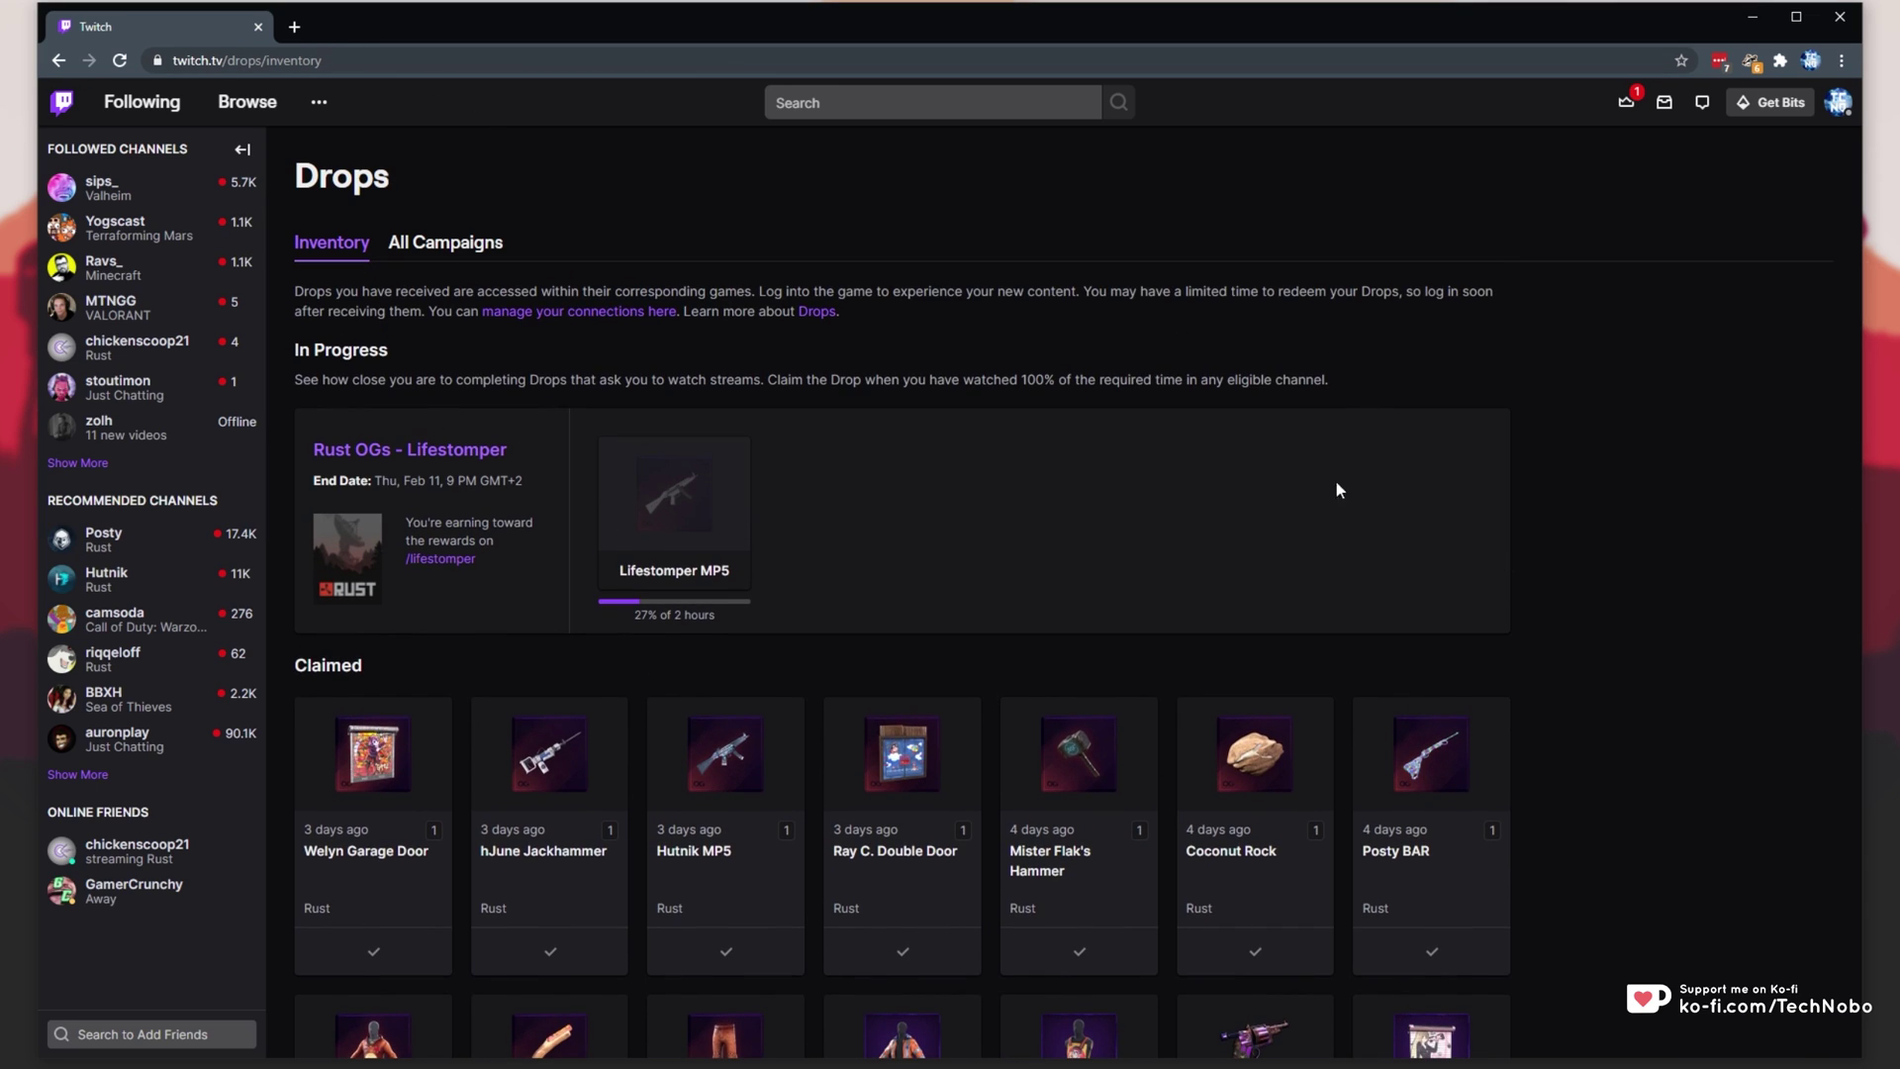
pyautogui.click(242, 149)
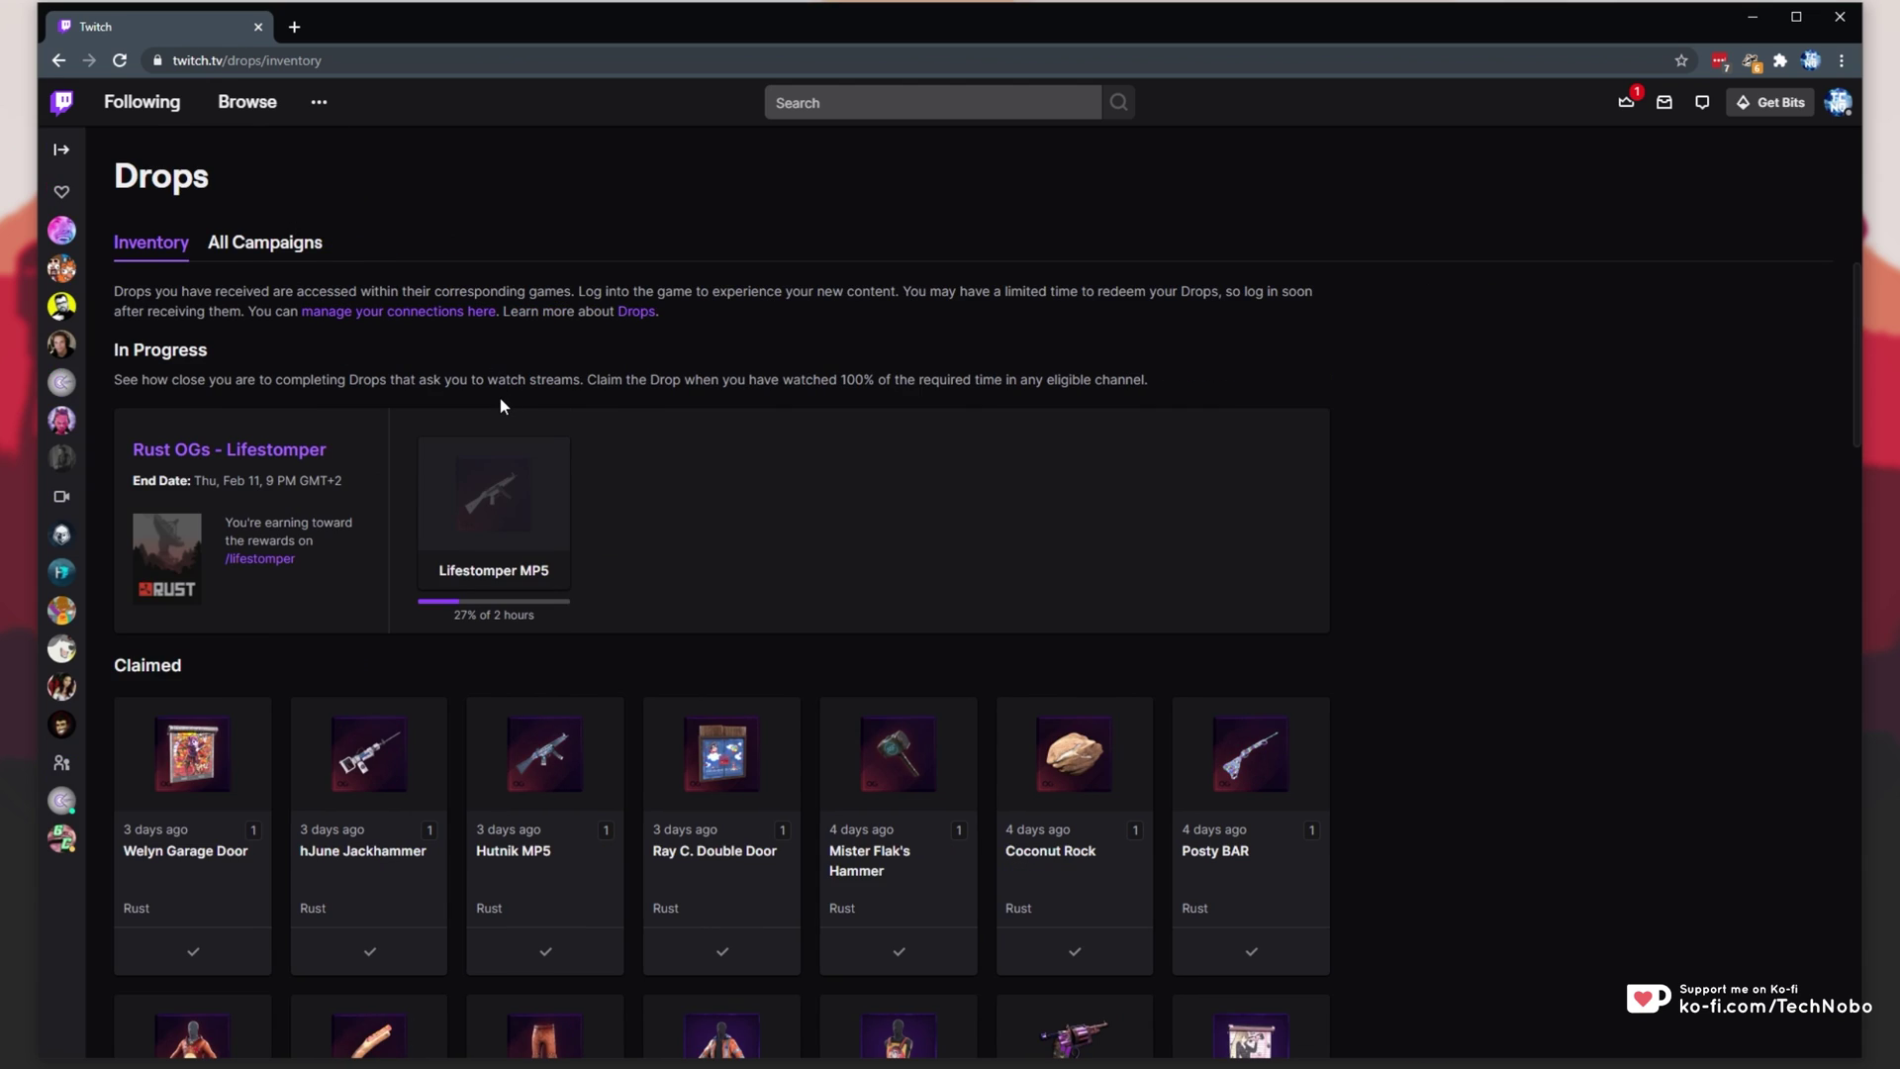
pyautogui.click(270, 253)
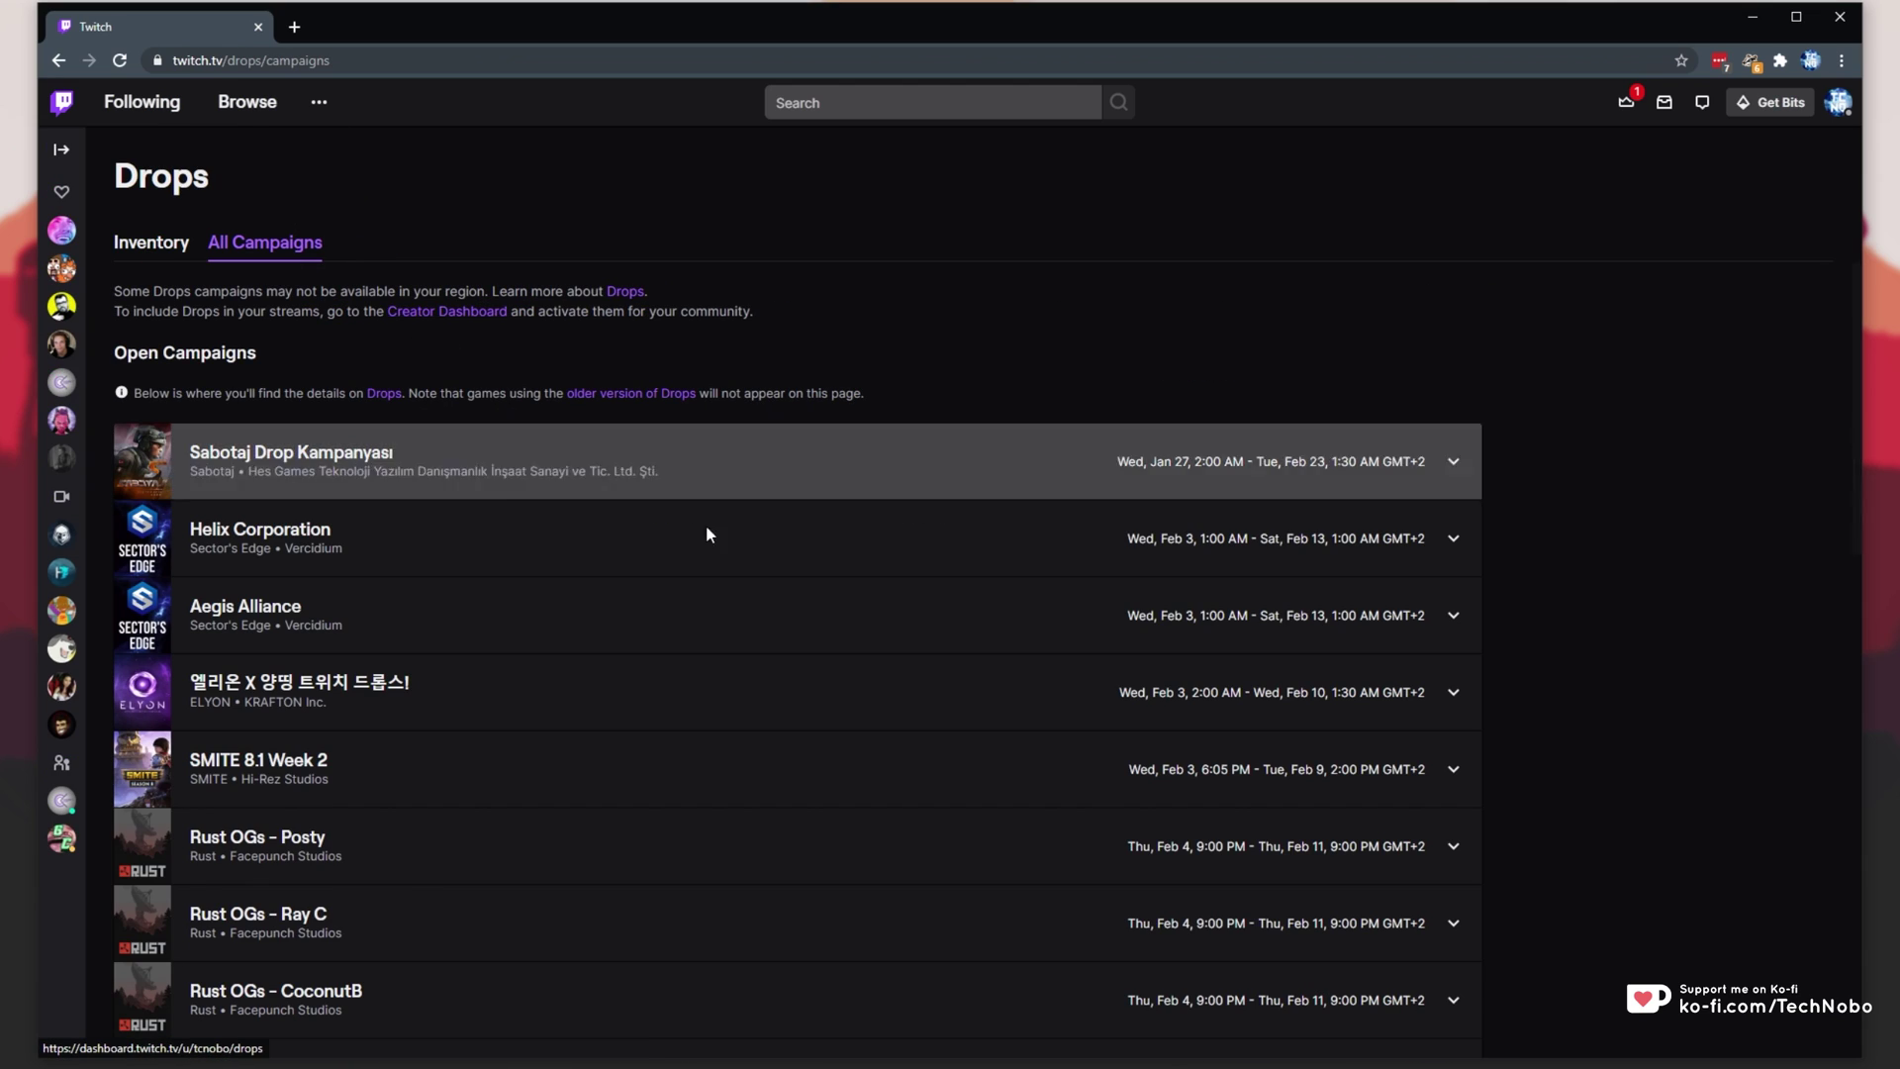
pyautogui.scroll(-7, 976, 661)
pyautogui.scroll(7, 985, 673)
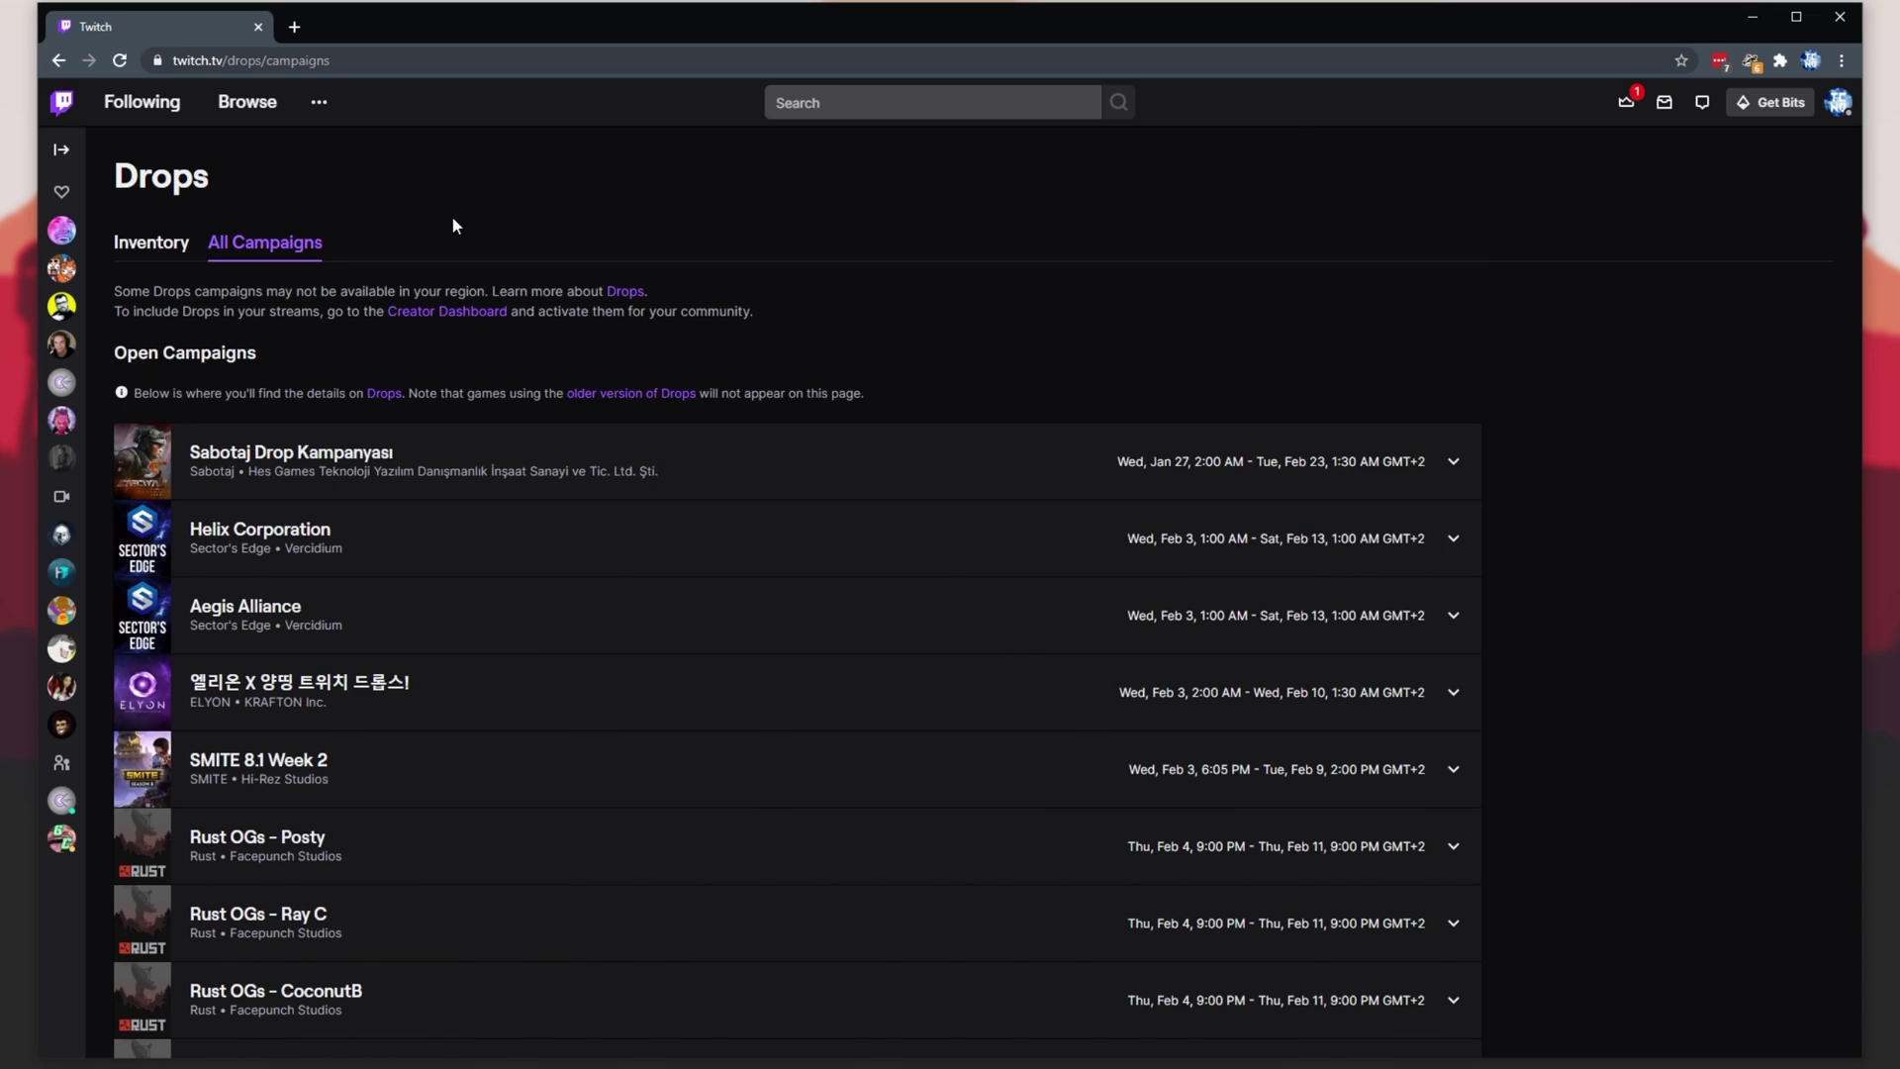
# Step: Load the Rust Twitch Drops site in a new tab, browse its OG Edition streamer drops, then return to Twitch
pyautogui.click(294, 27)
pyautogui.click(109, 86)
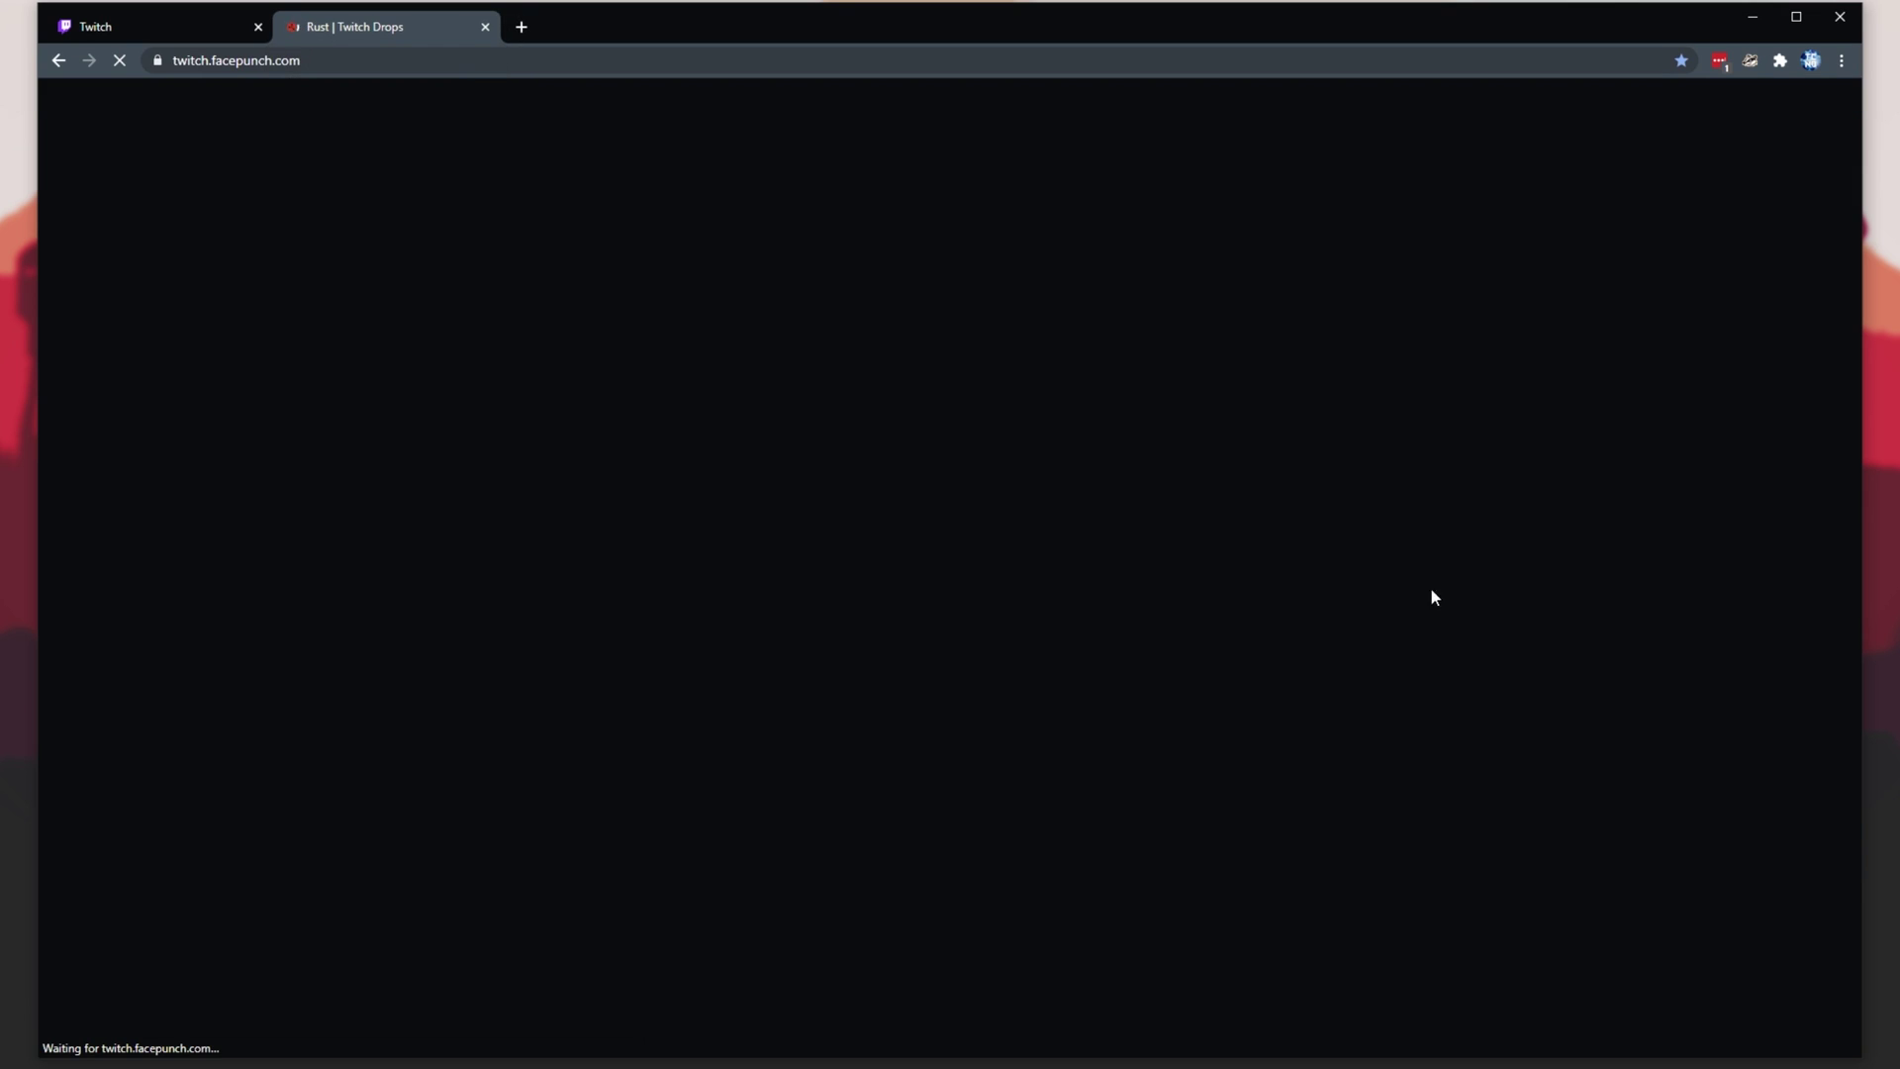
pyautogui.scroll(-1, 929, 255)
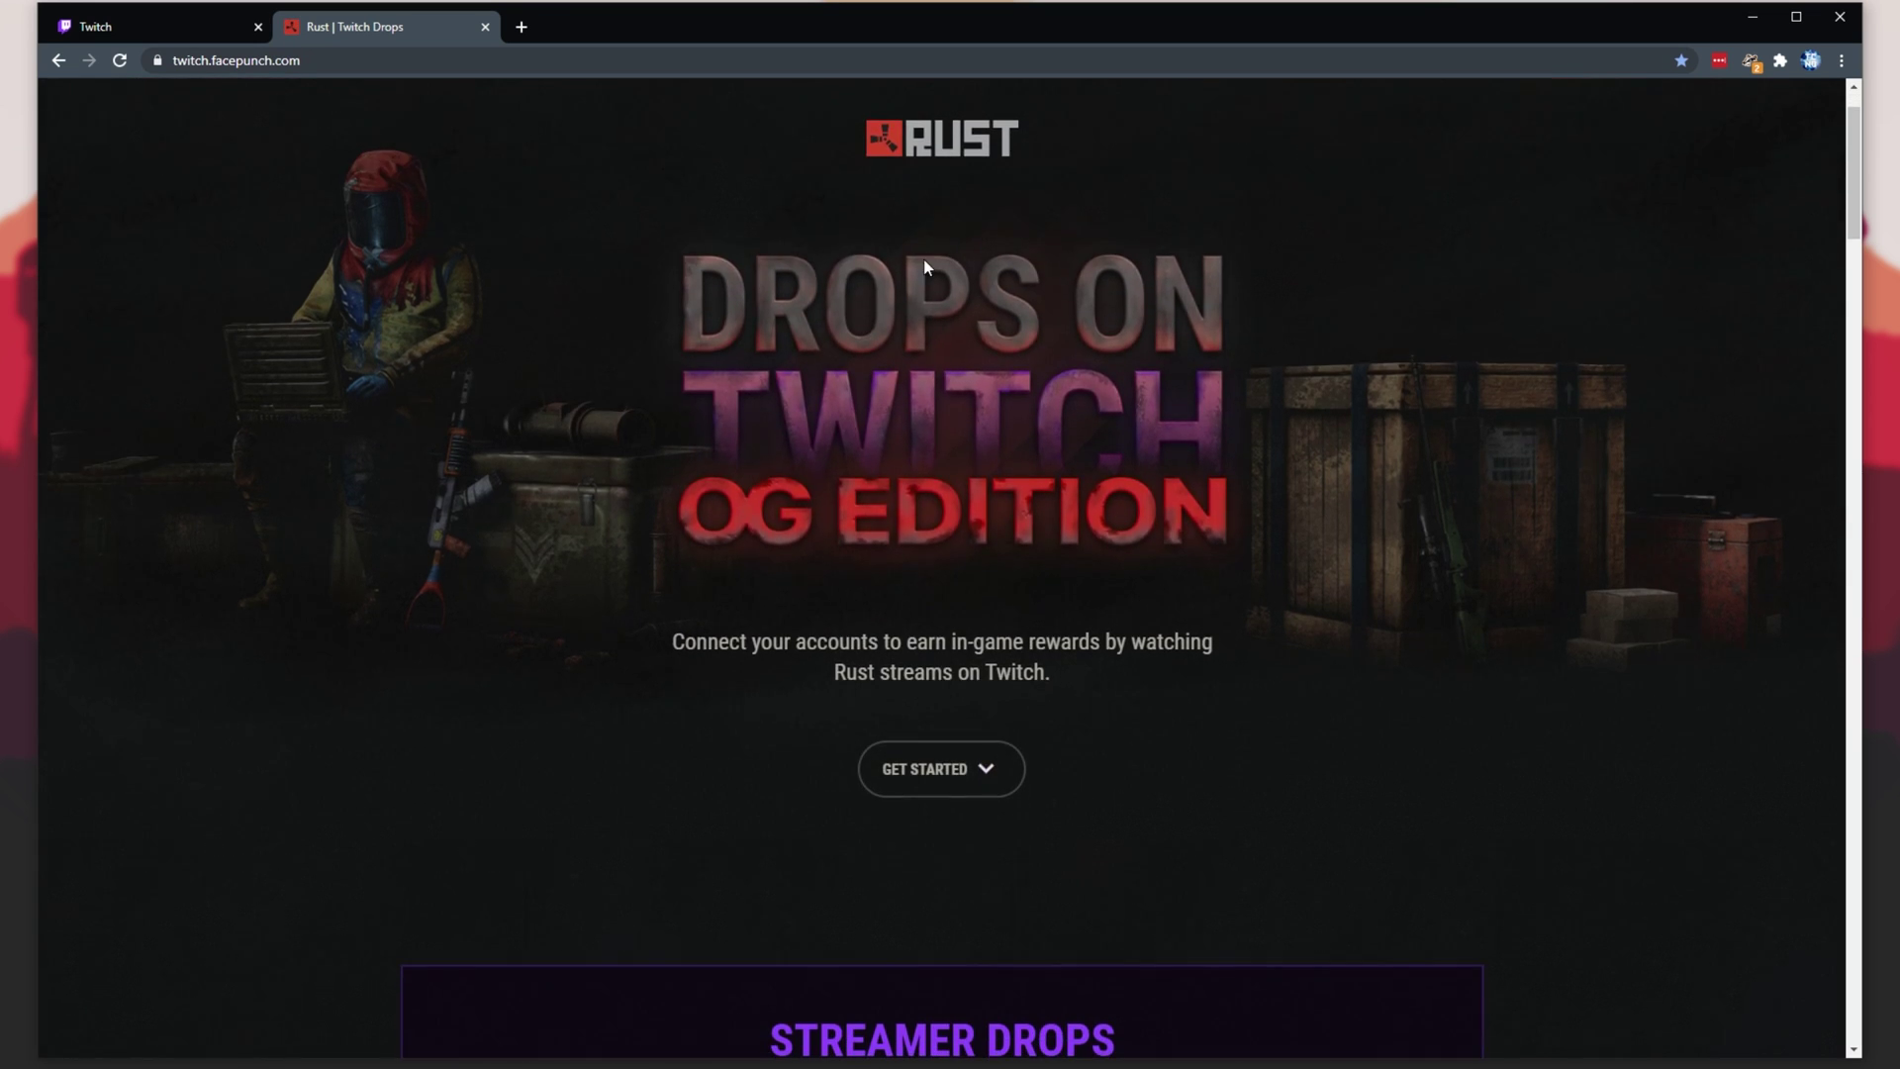
pyautogui.scroll(-8, 920, 263)
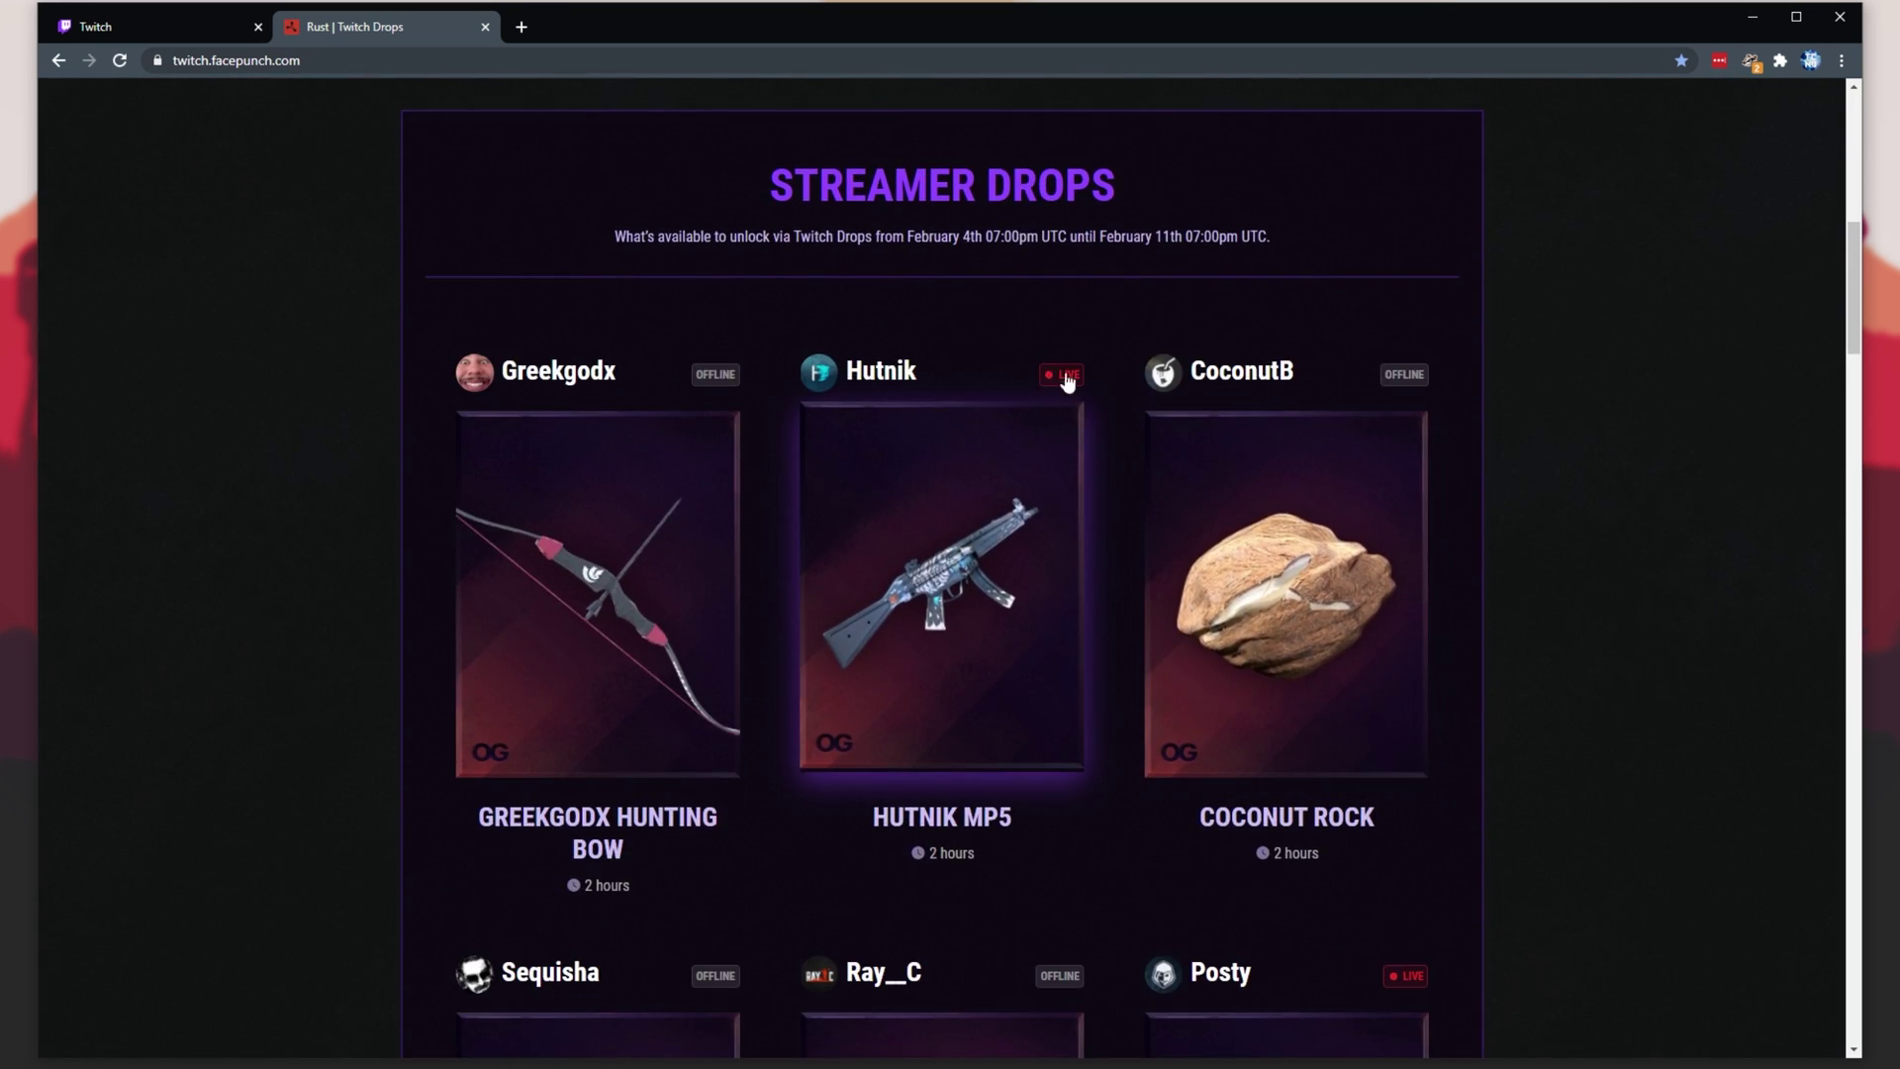
pyautogui.scroll(-9, 1062, 374)
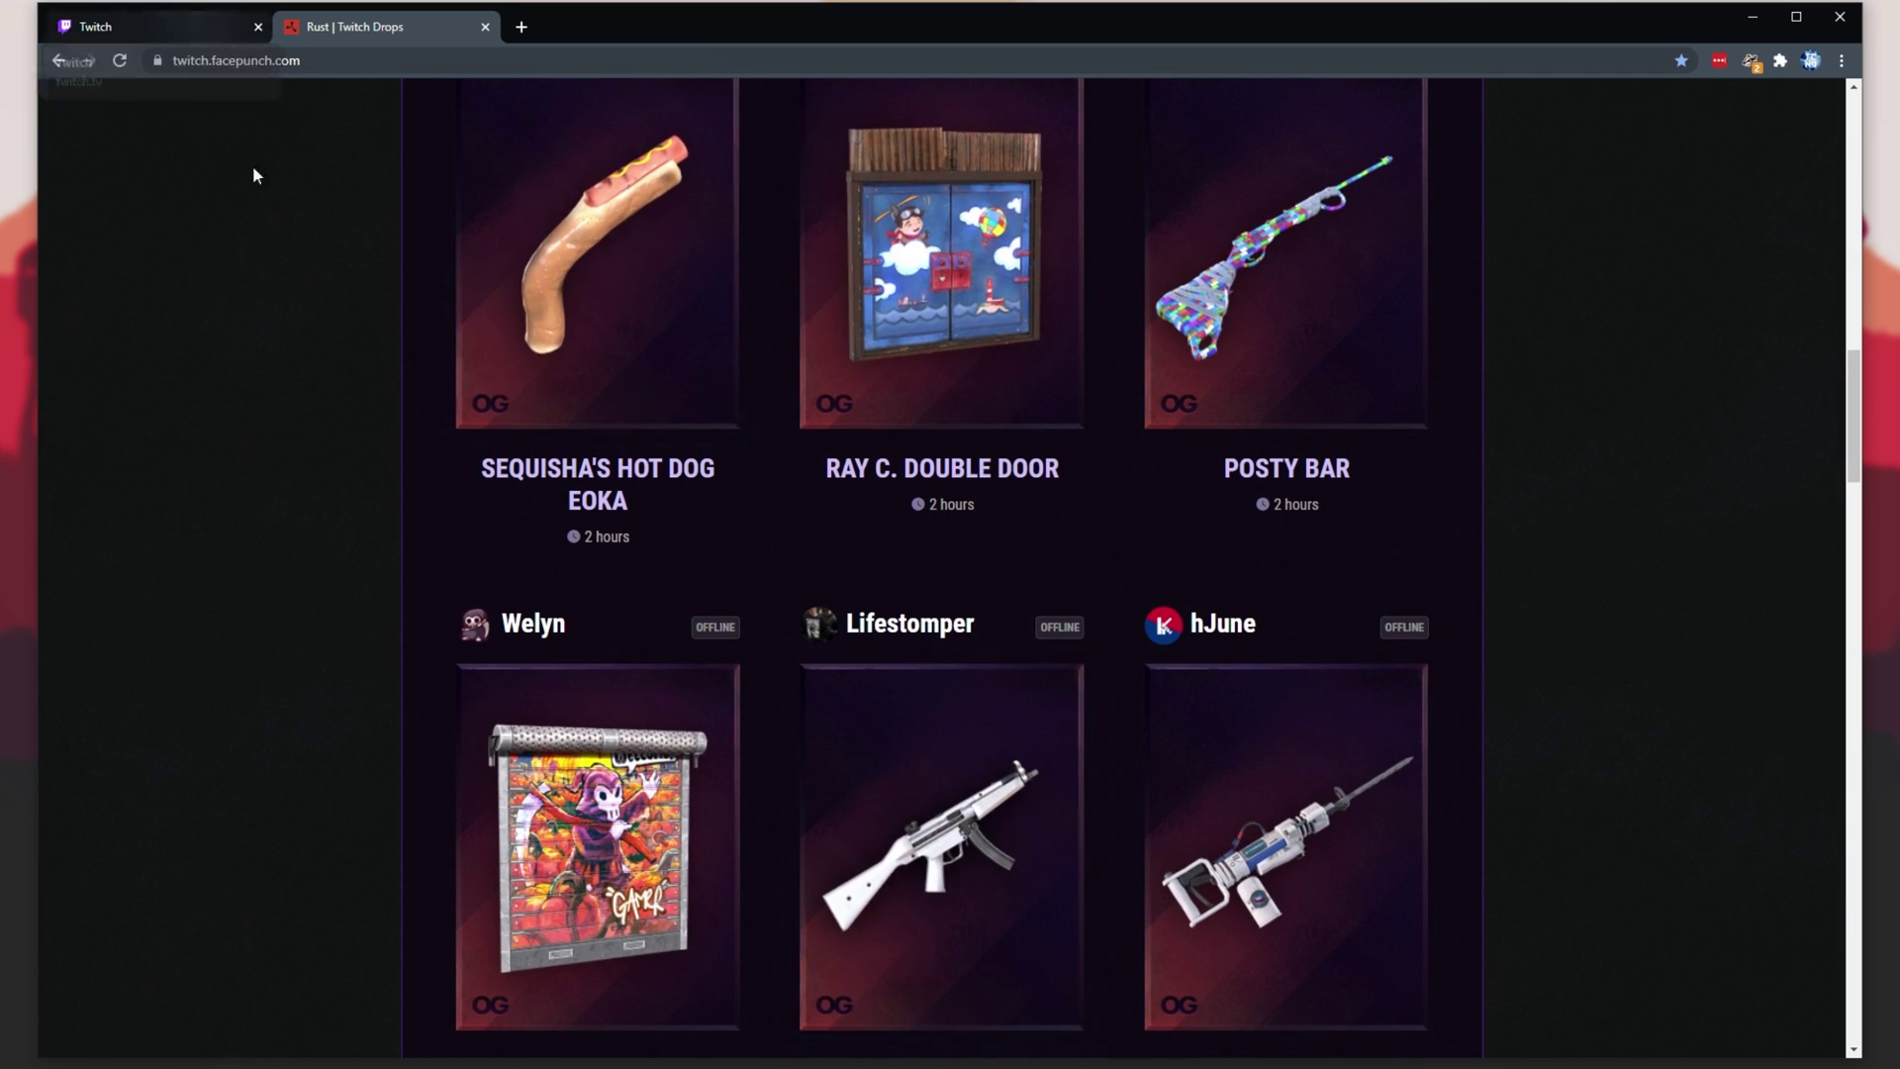
pyautogui.scroll(5, 316, 297)
pyautogui.scroll(10, 317, 297)
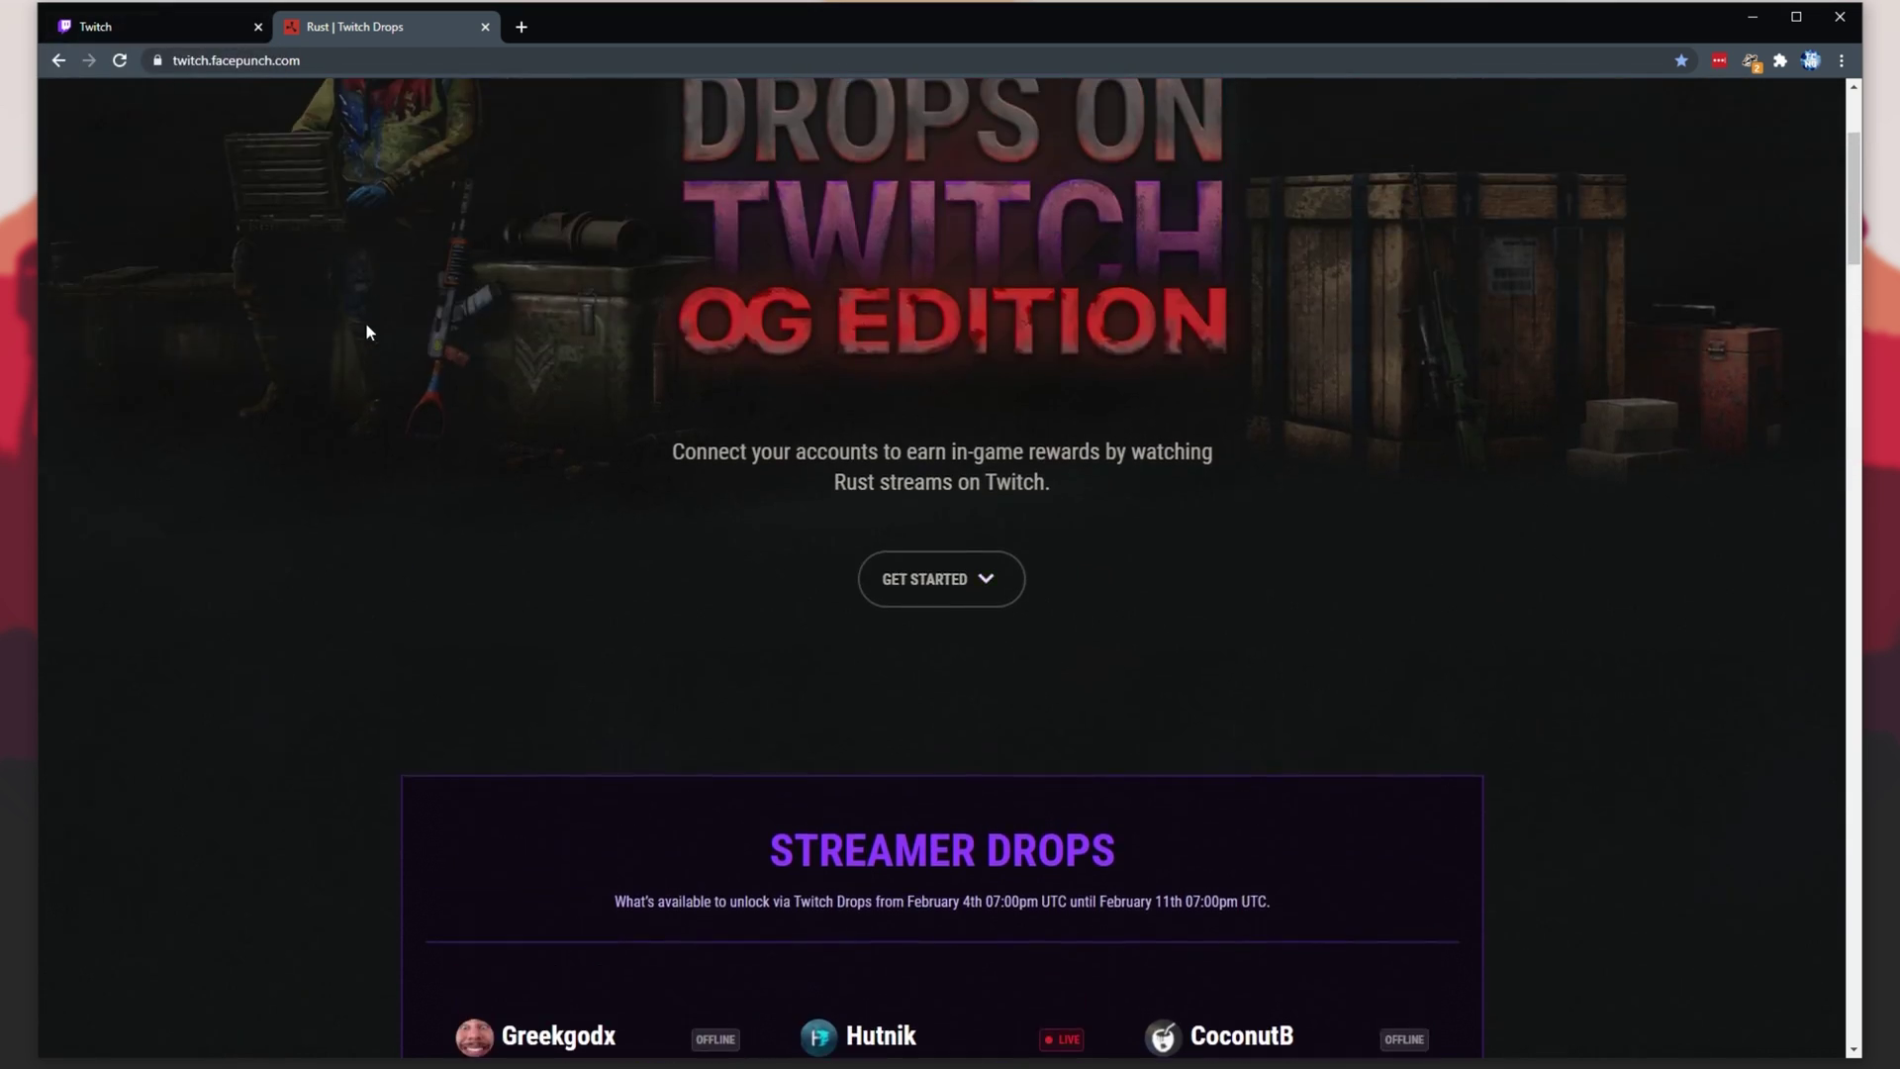
pyautogui.click(169, 17)
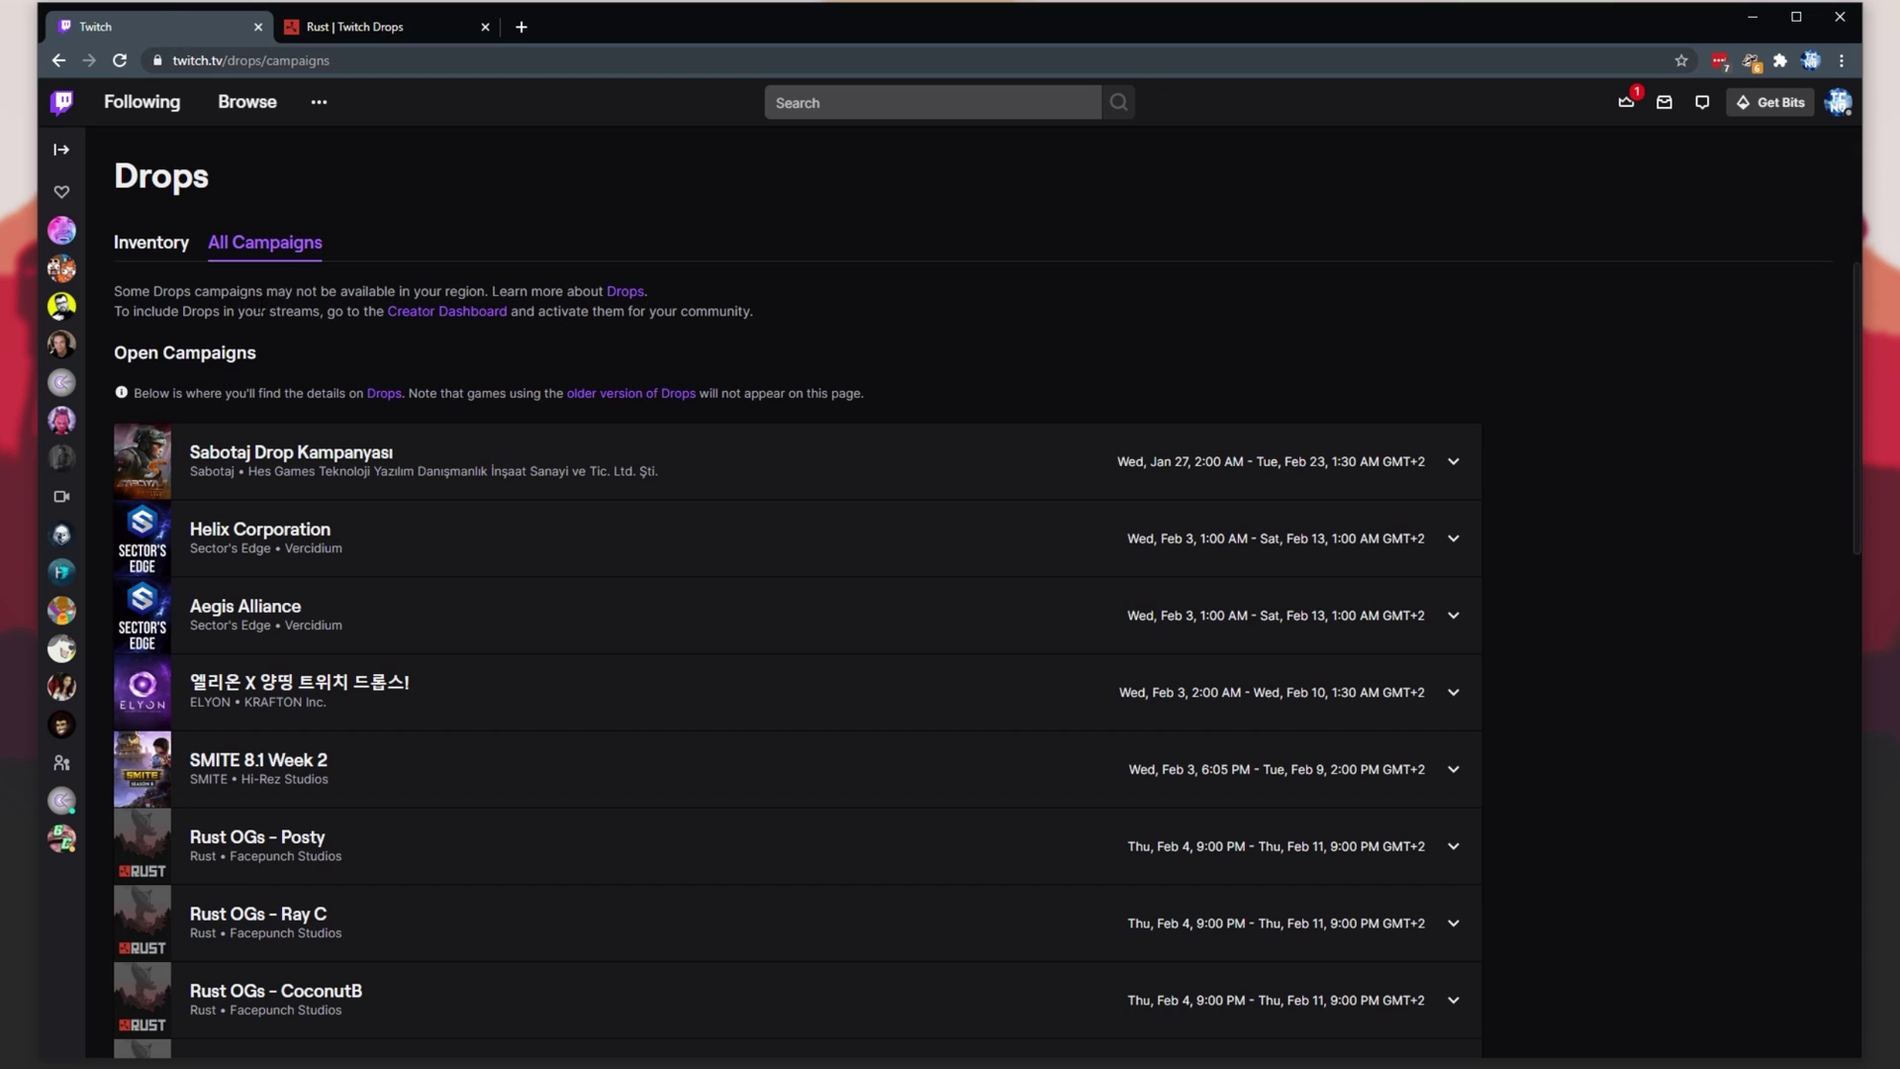
# Step: Compare the claimed inventory with the Rust OGs - Ray C campaign details, ending back on Inventory
pyautogui.click(164, 255)
pyautogui.scroll(-2, 432, 620)
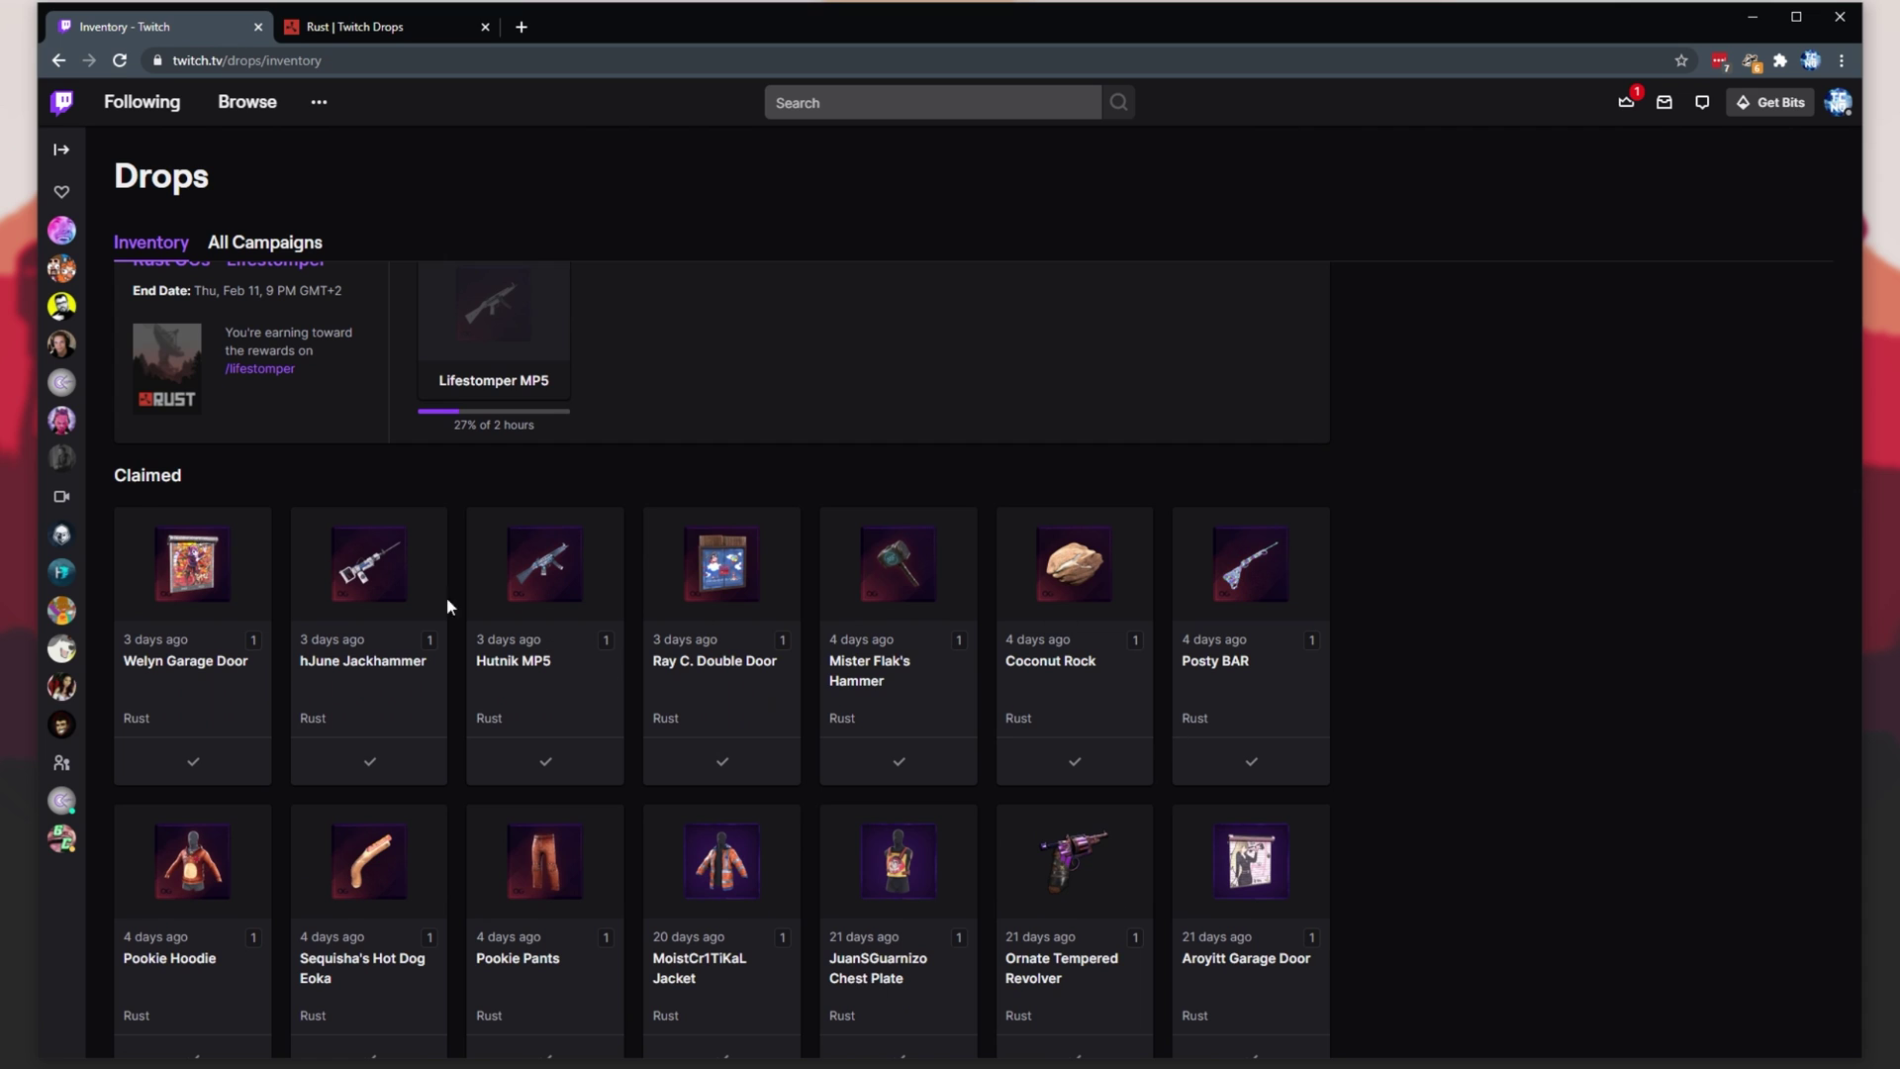
pyautogui.click(286, 254)
pyautogui.scroll(-3, 768, 585)
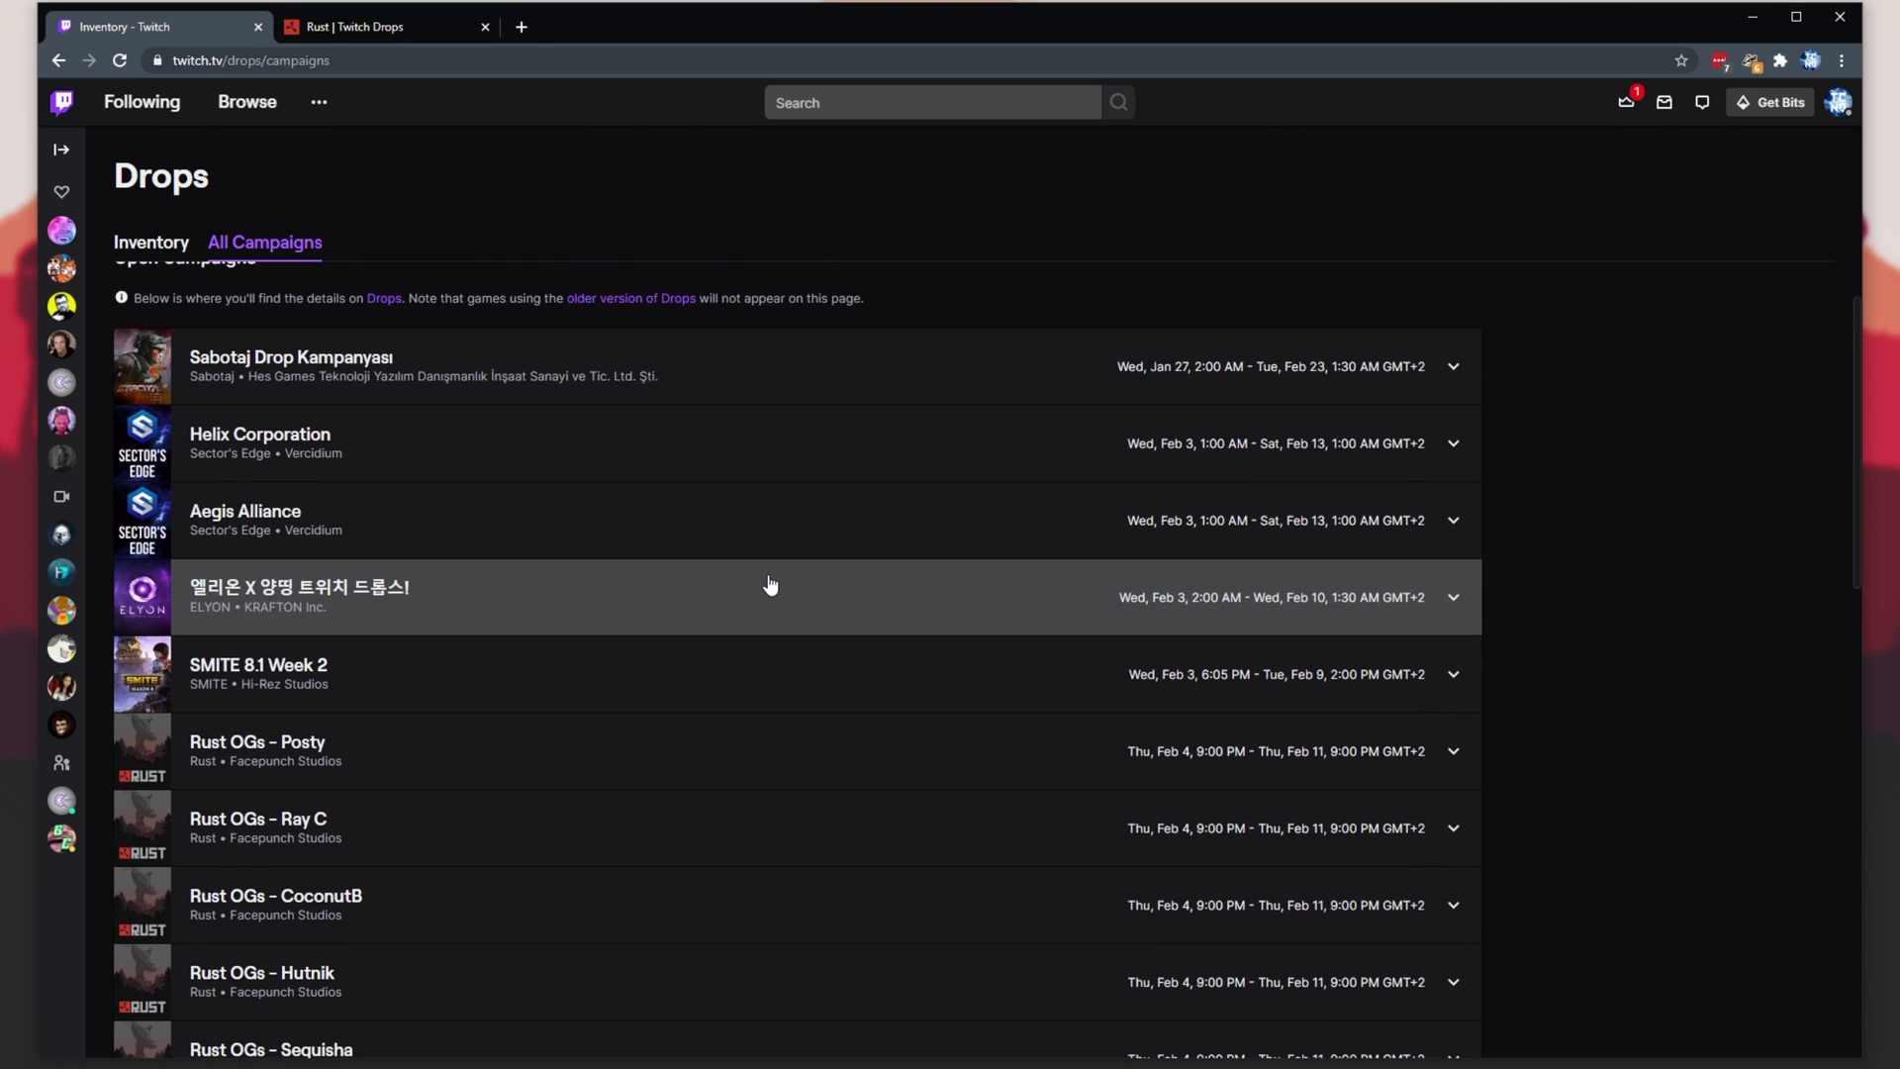
pyautogui.scroll(-3, 794, 600)
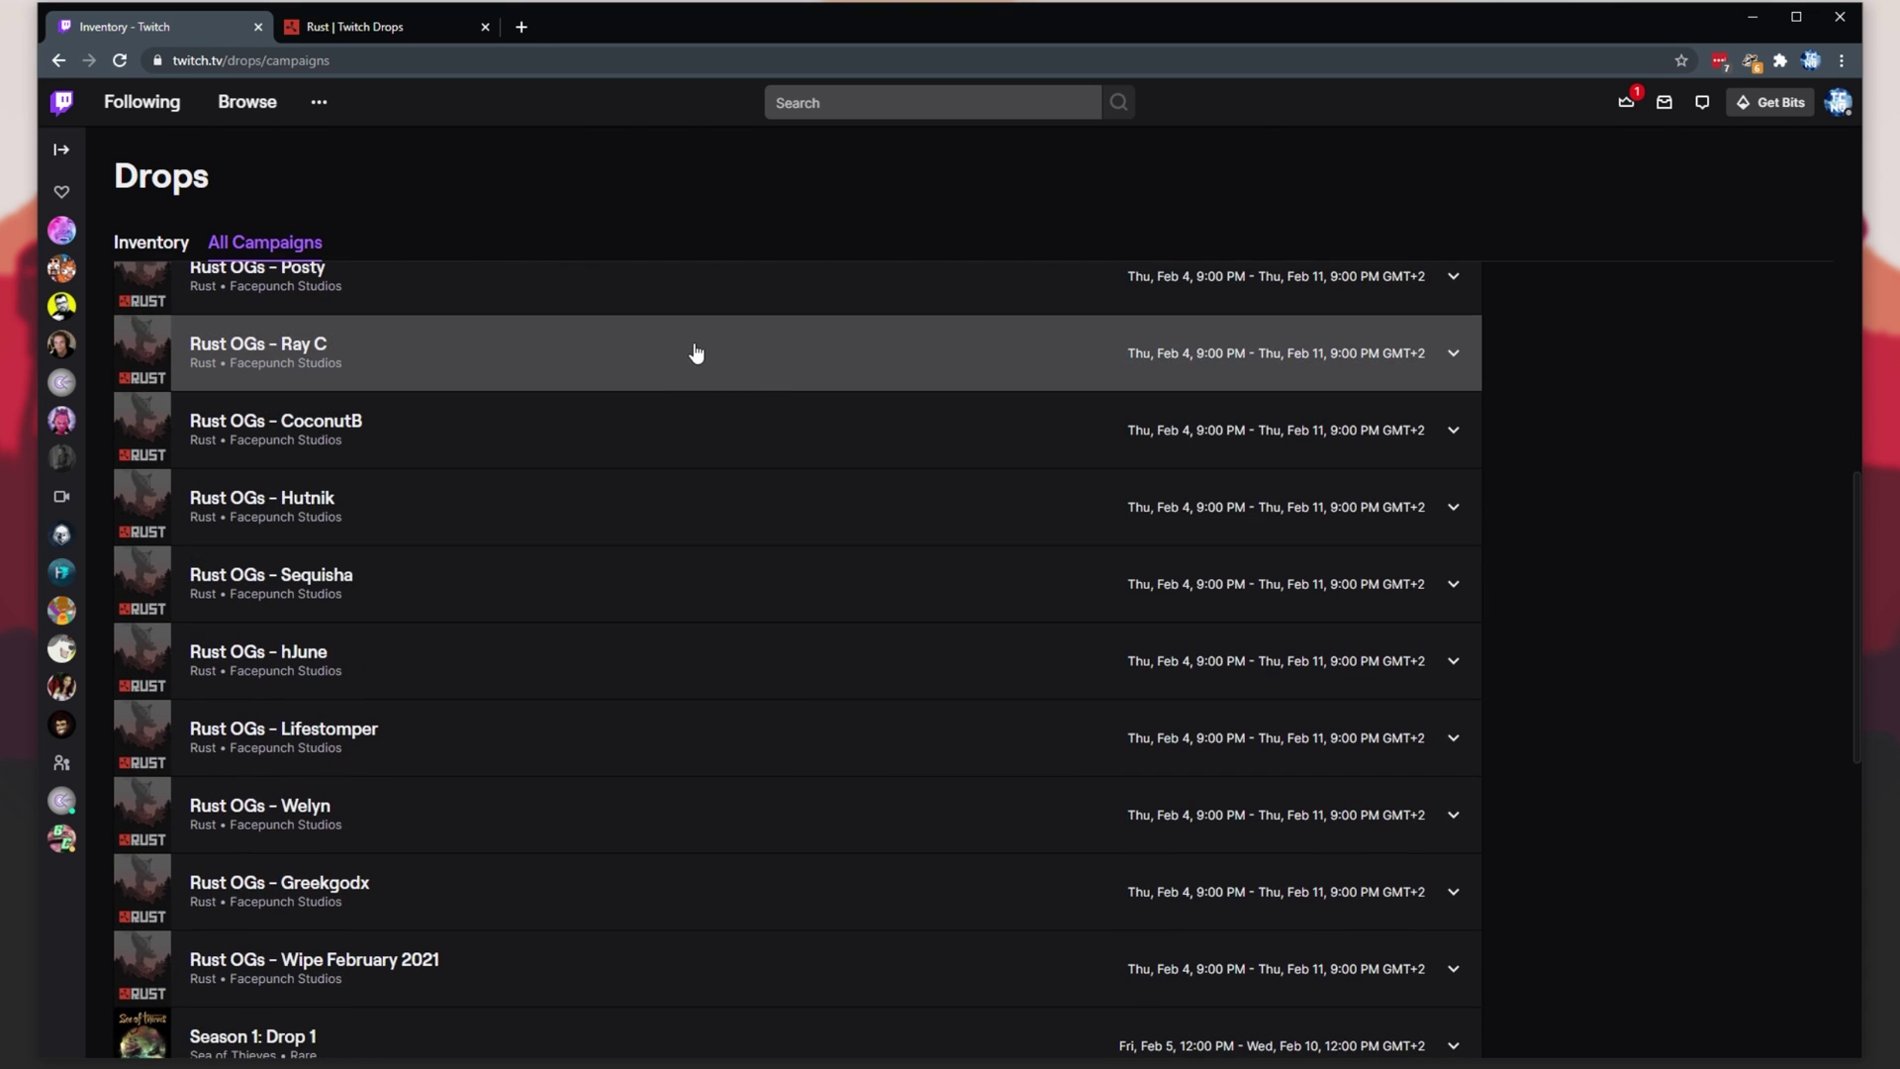
pyautogui.click(696, 353)
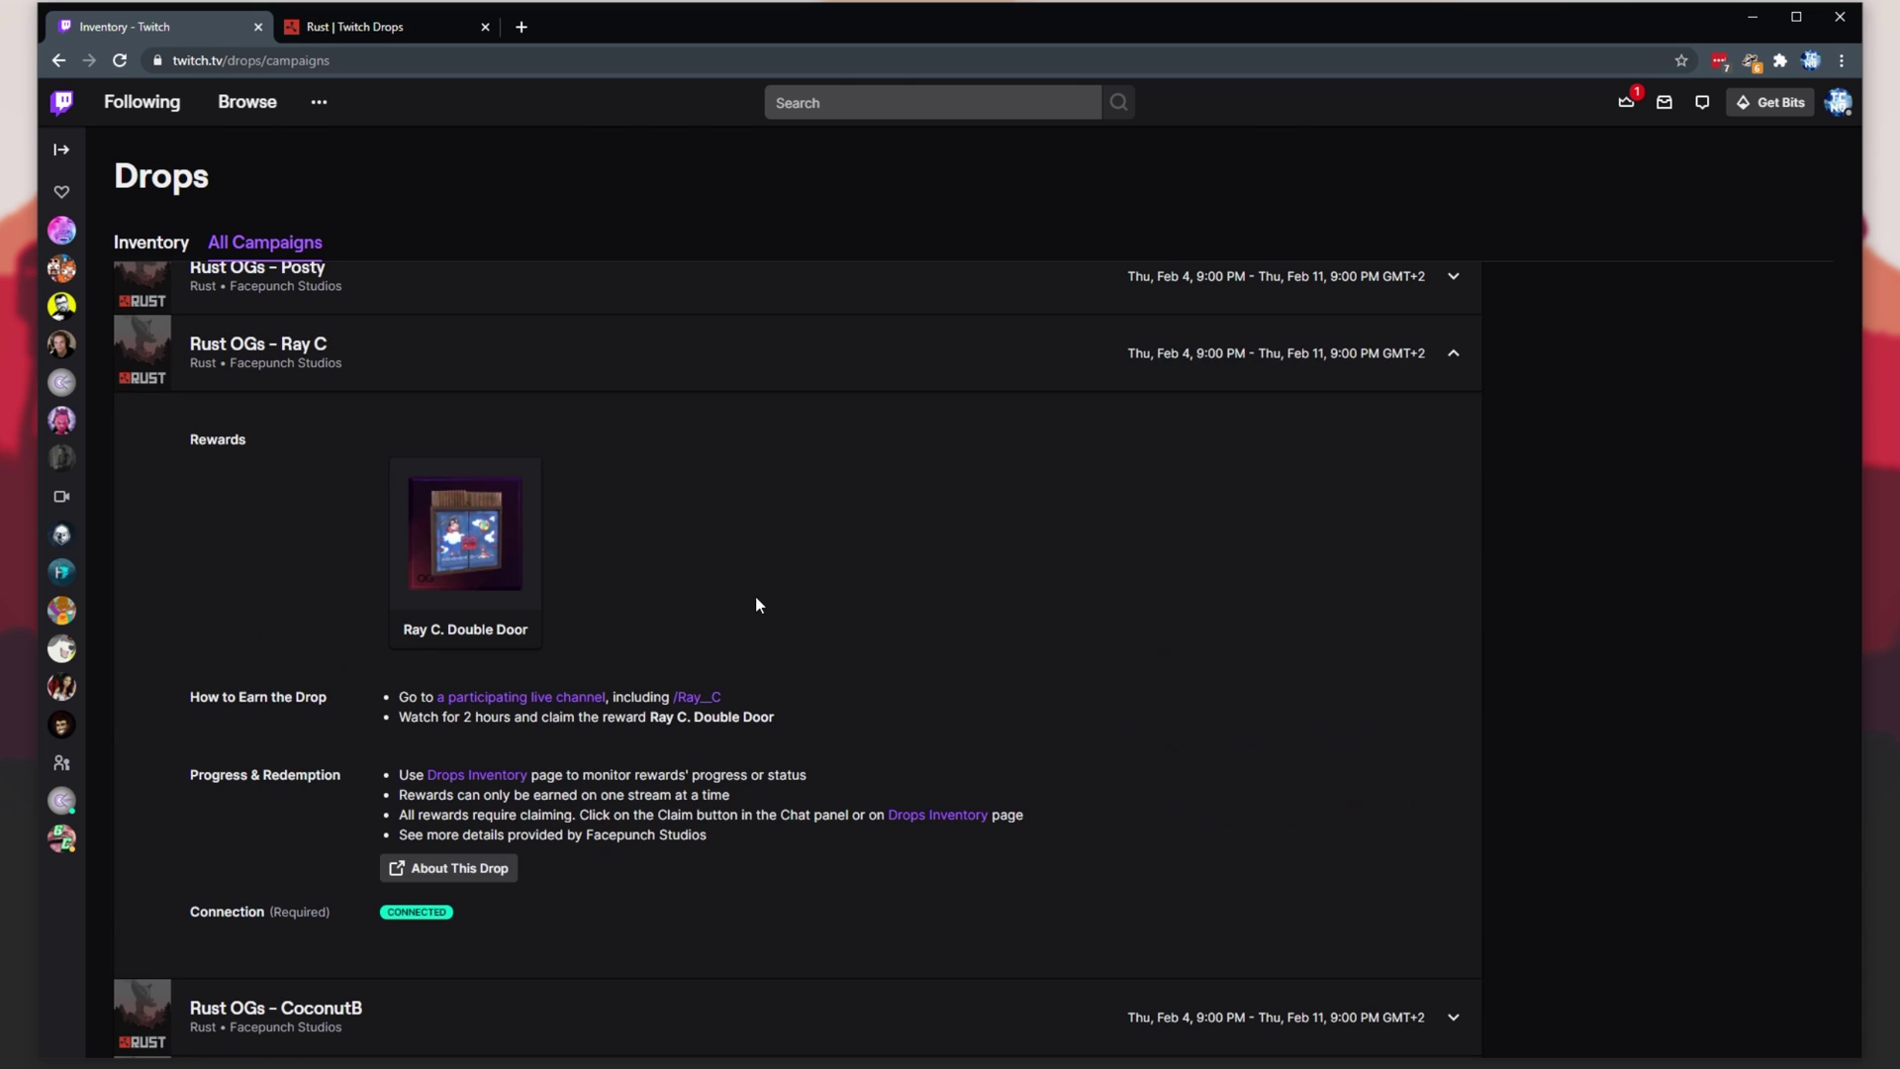
pyautogui.click(549, 374)
pyautogui.scroll(5, 743, 539)
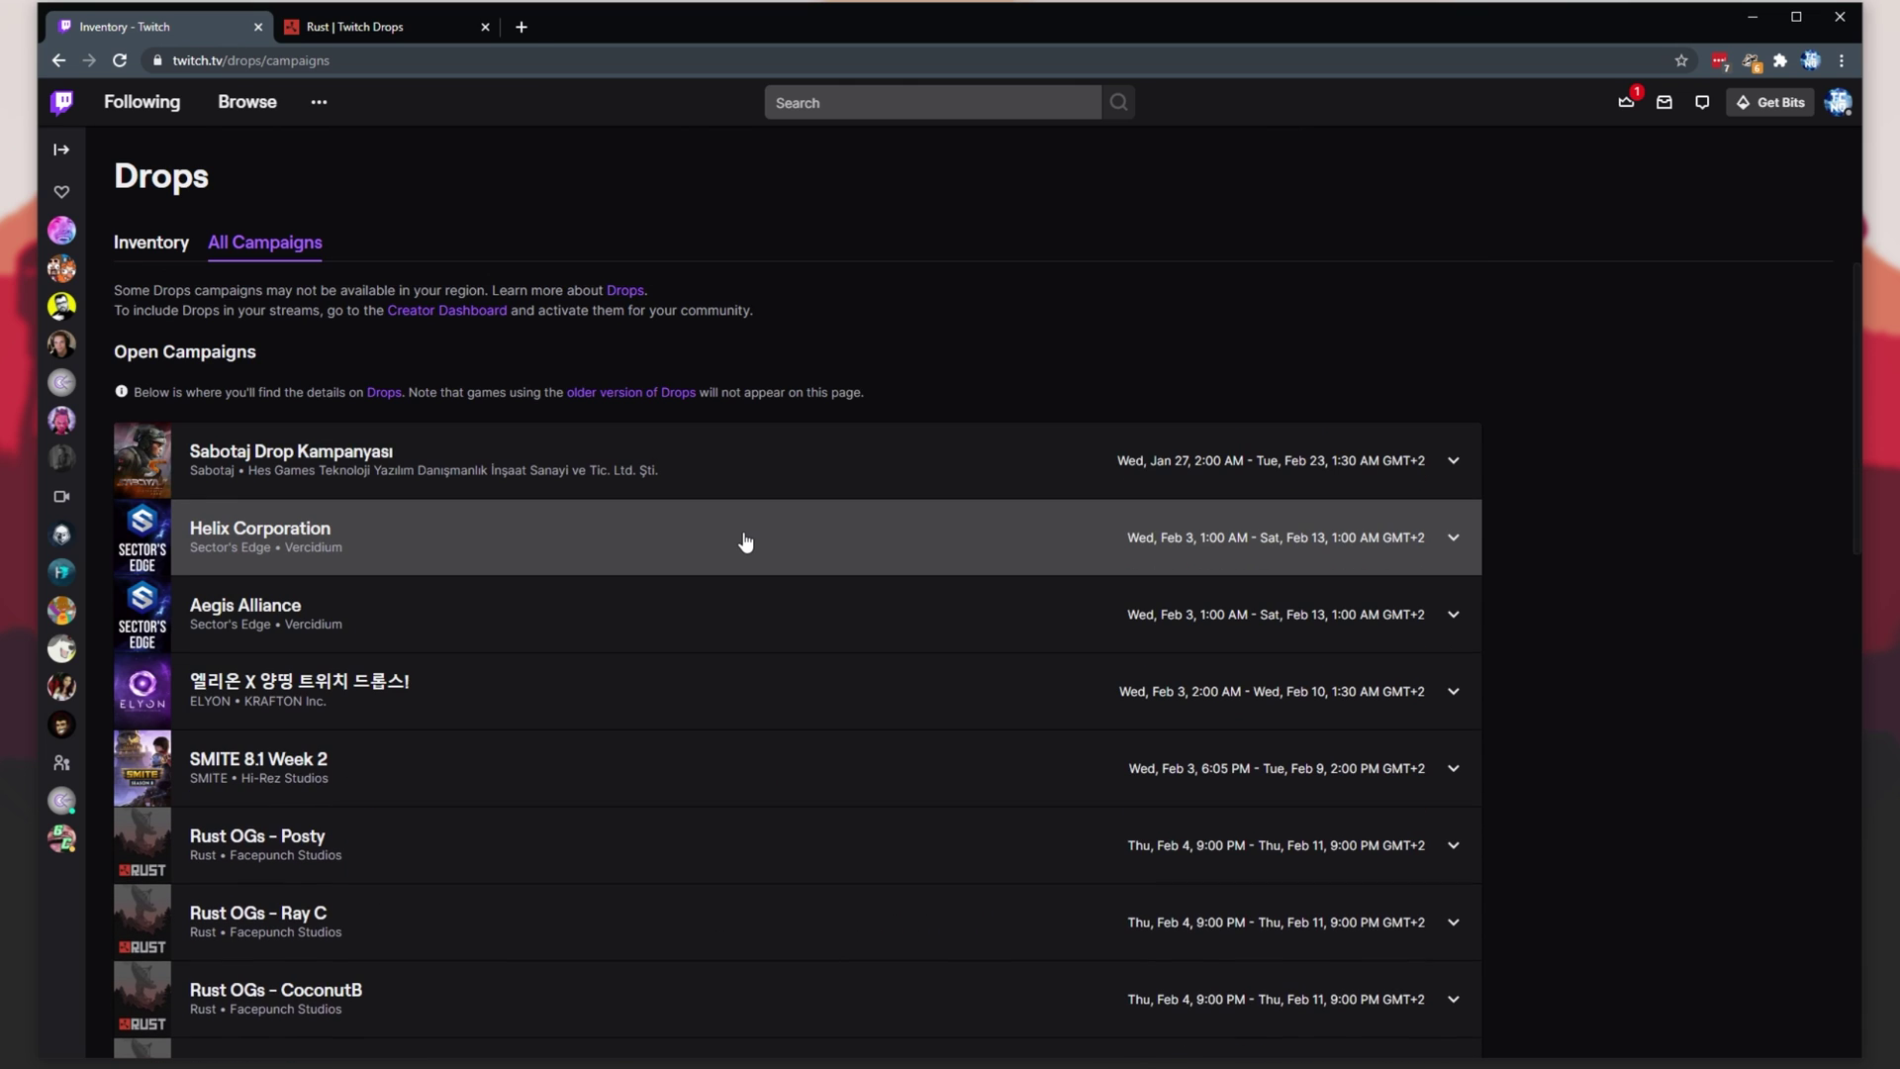
pyautogui.hotkey('alt', 'Left')
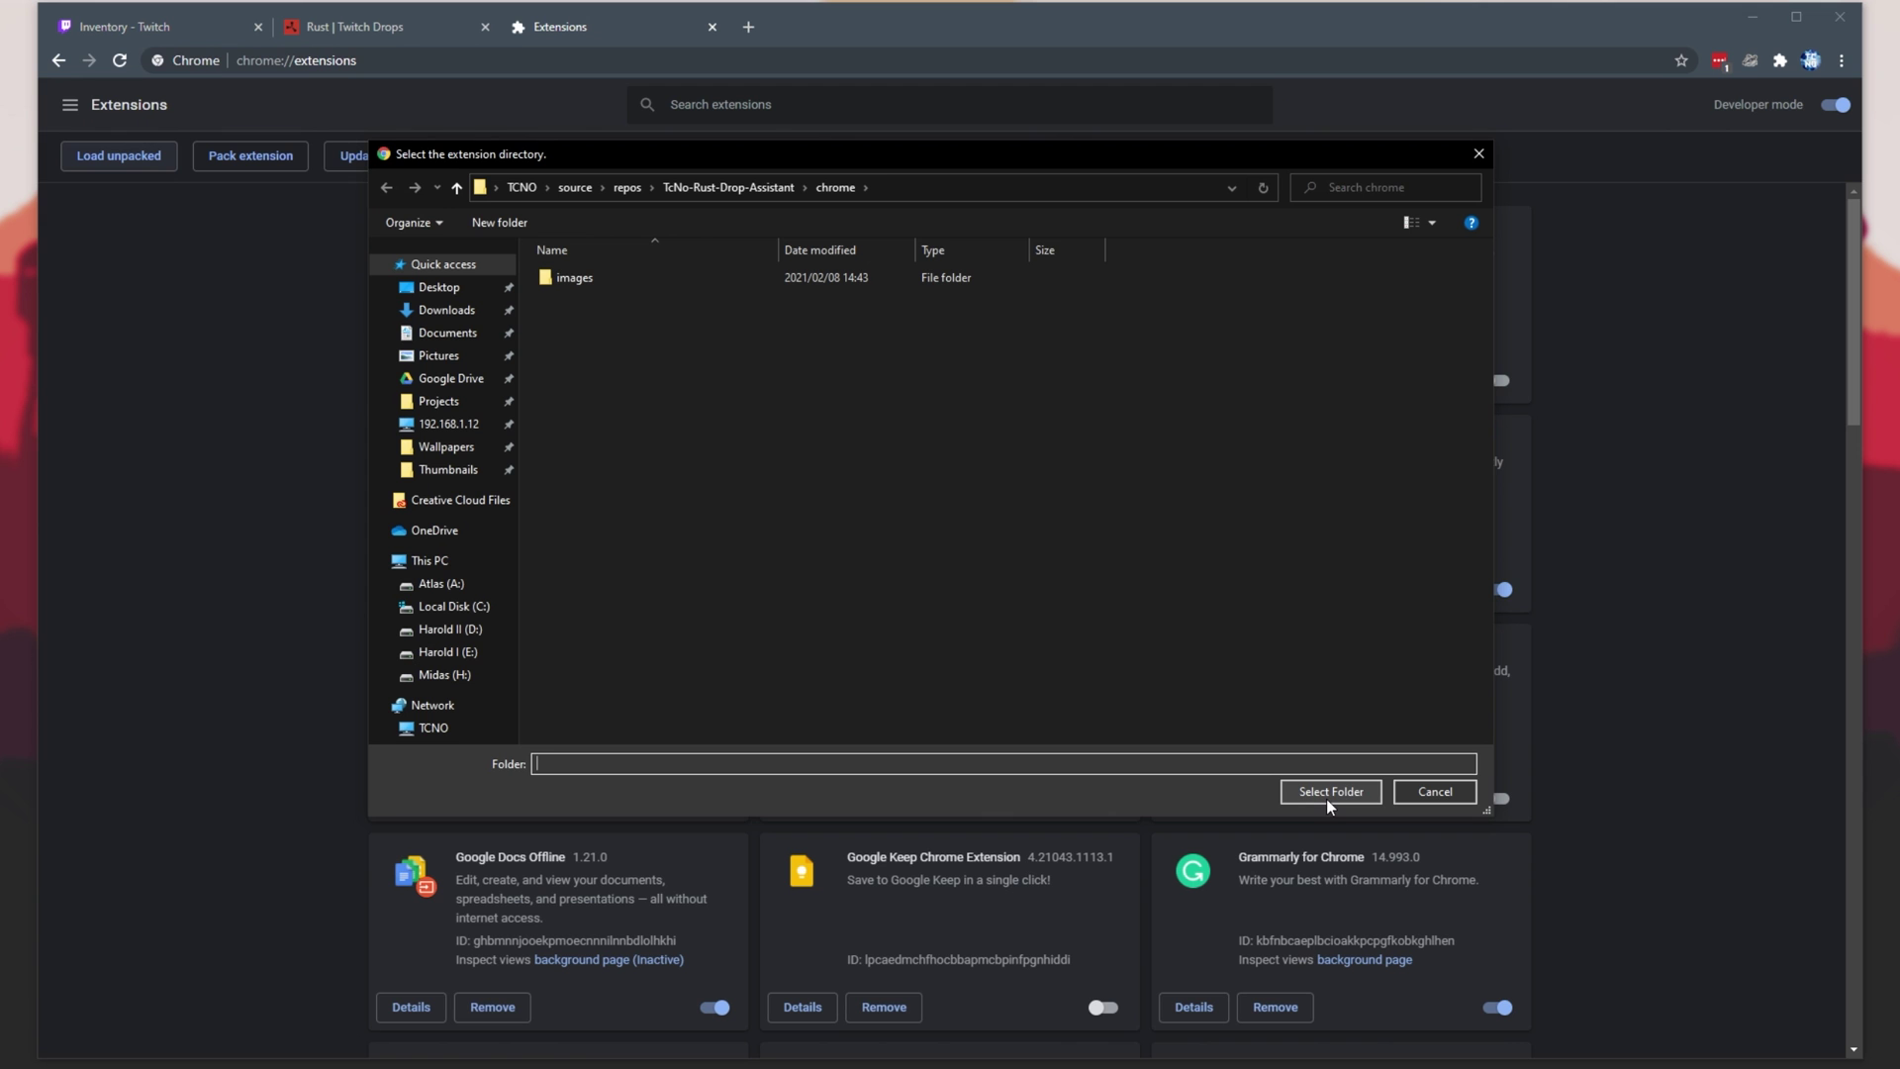
# Step: Load the TcNo Rust Twitch Drop Assistant unpacked and open its GitHub repository from Details
pyautogui.click(1326, 799)
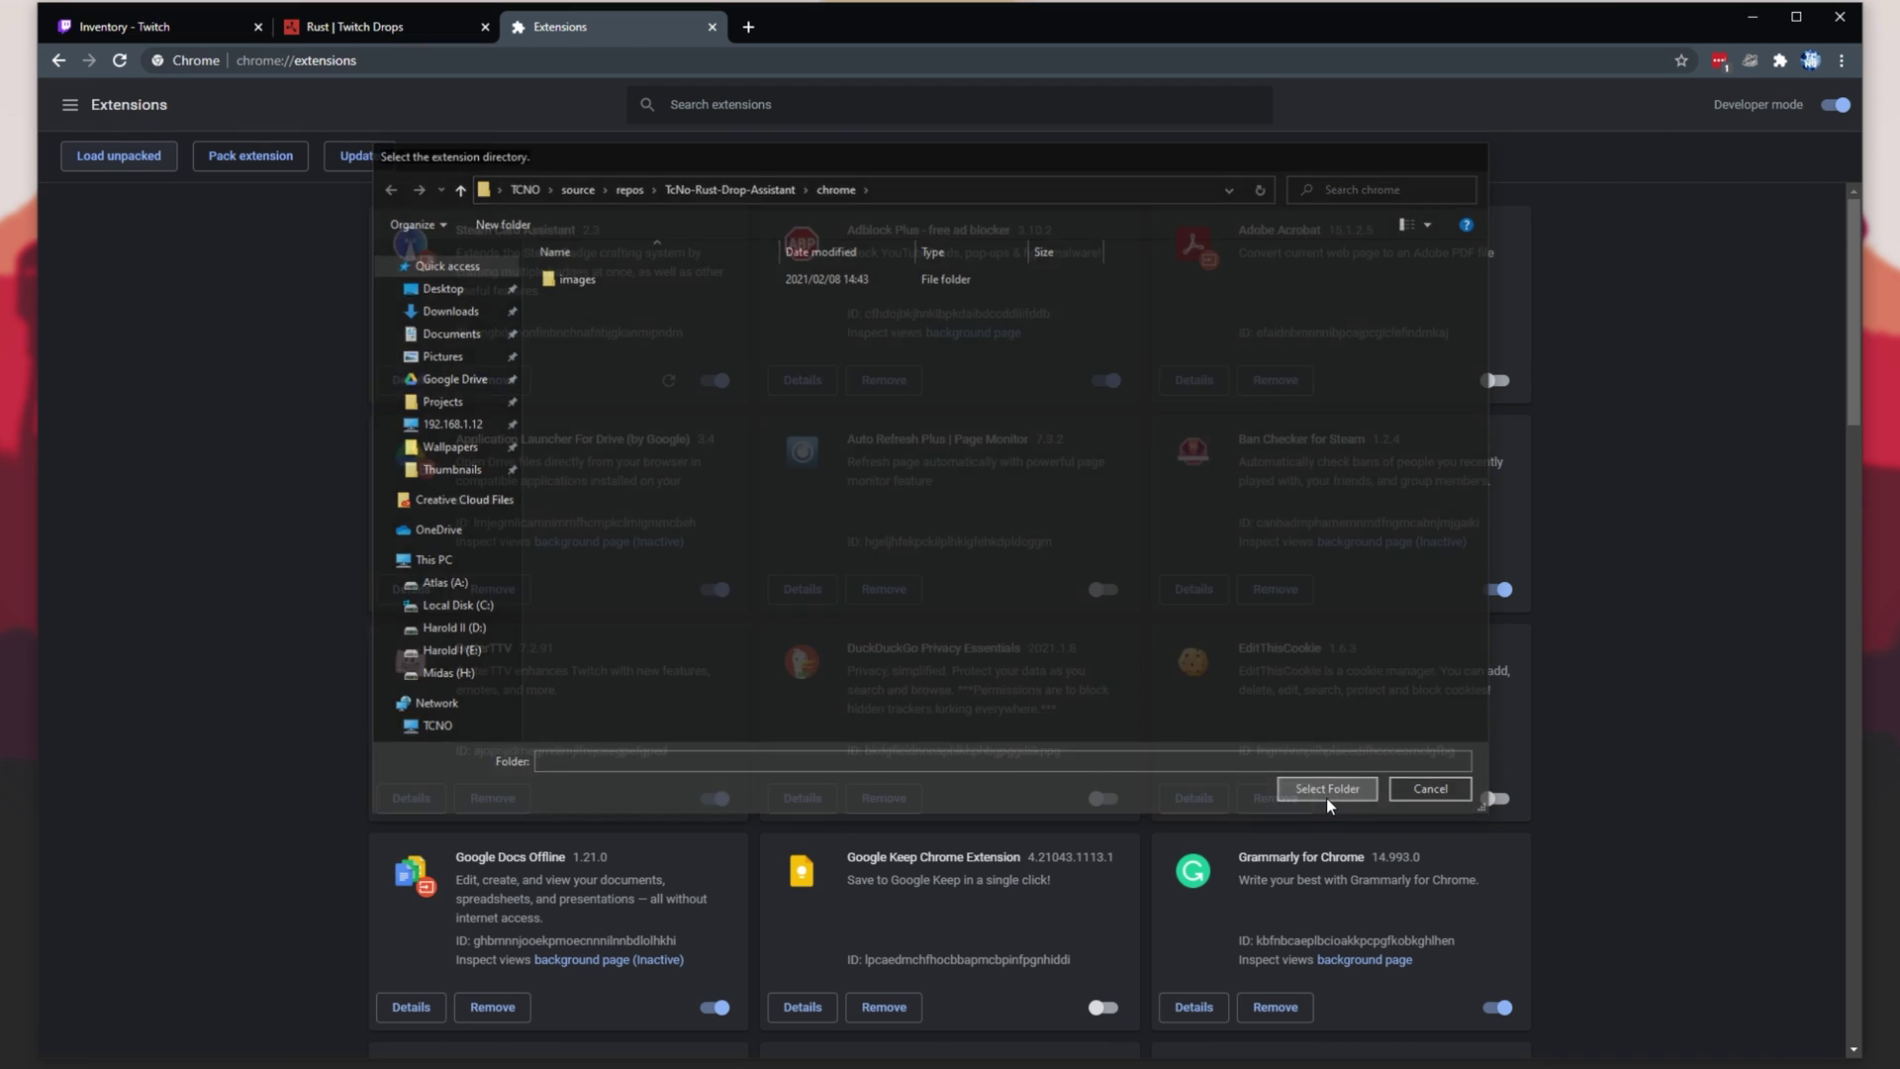
pyautogui.click(803, 380)
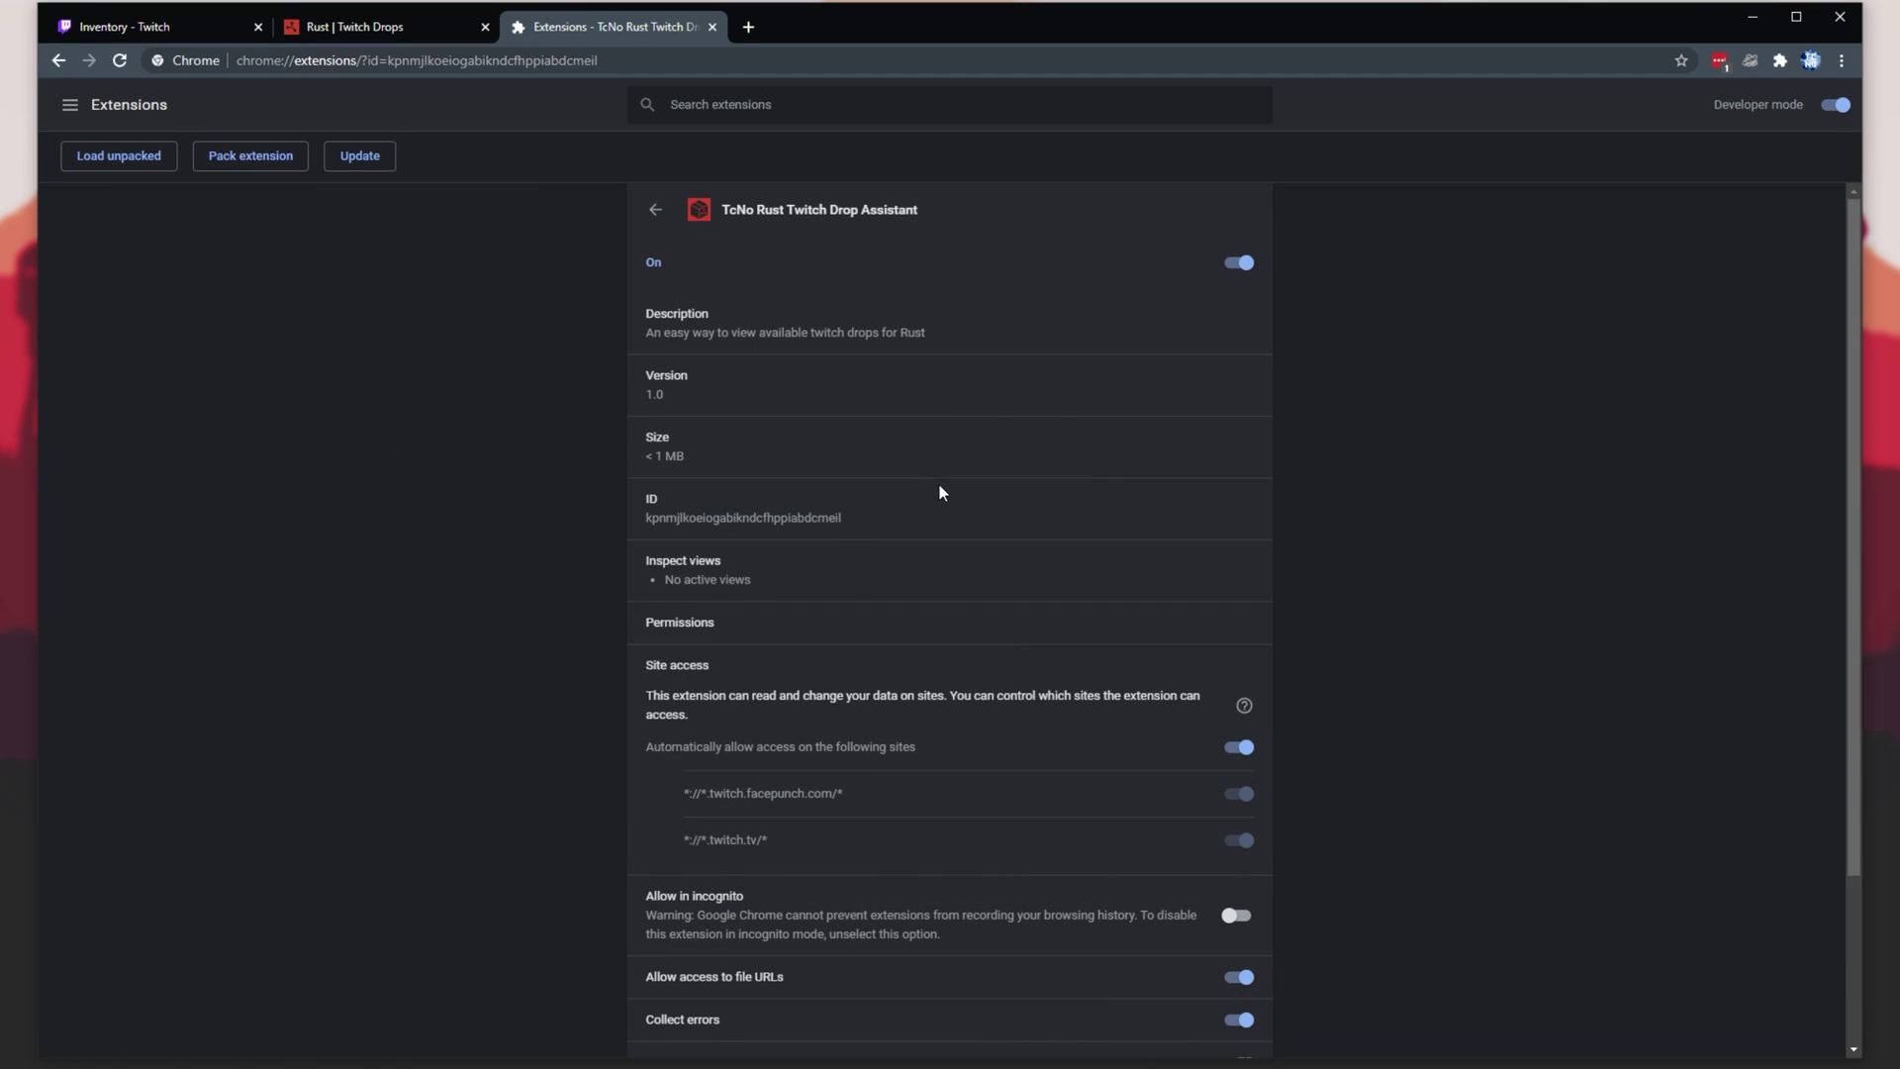
pyautogui.scroll(-2, 958, 489)
pyautogui.scroll(2, 1097, 732)
pyautogui.click(749, 27)
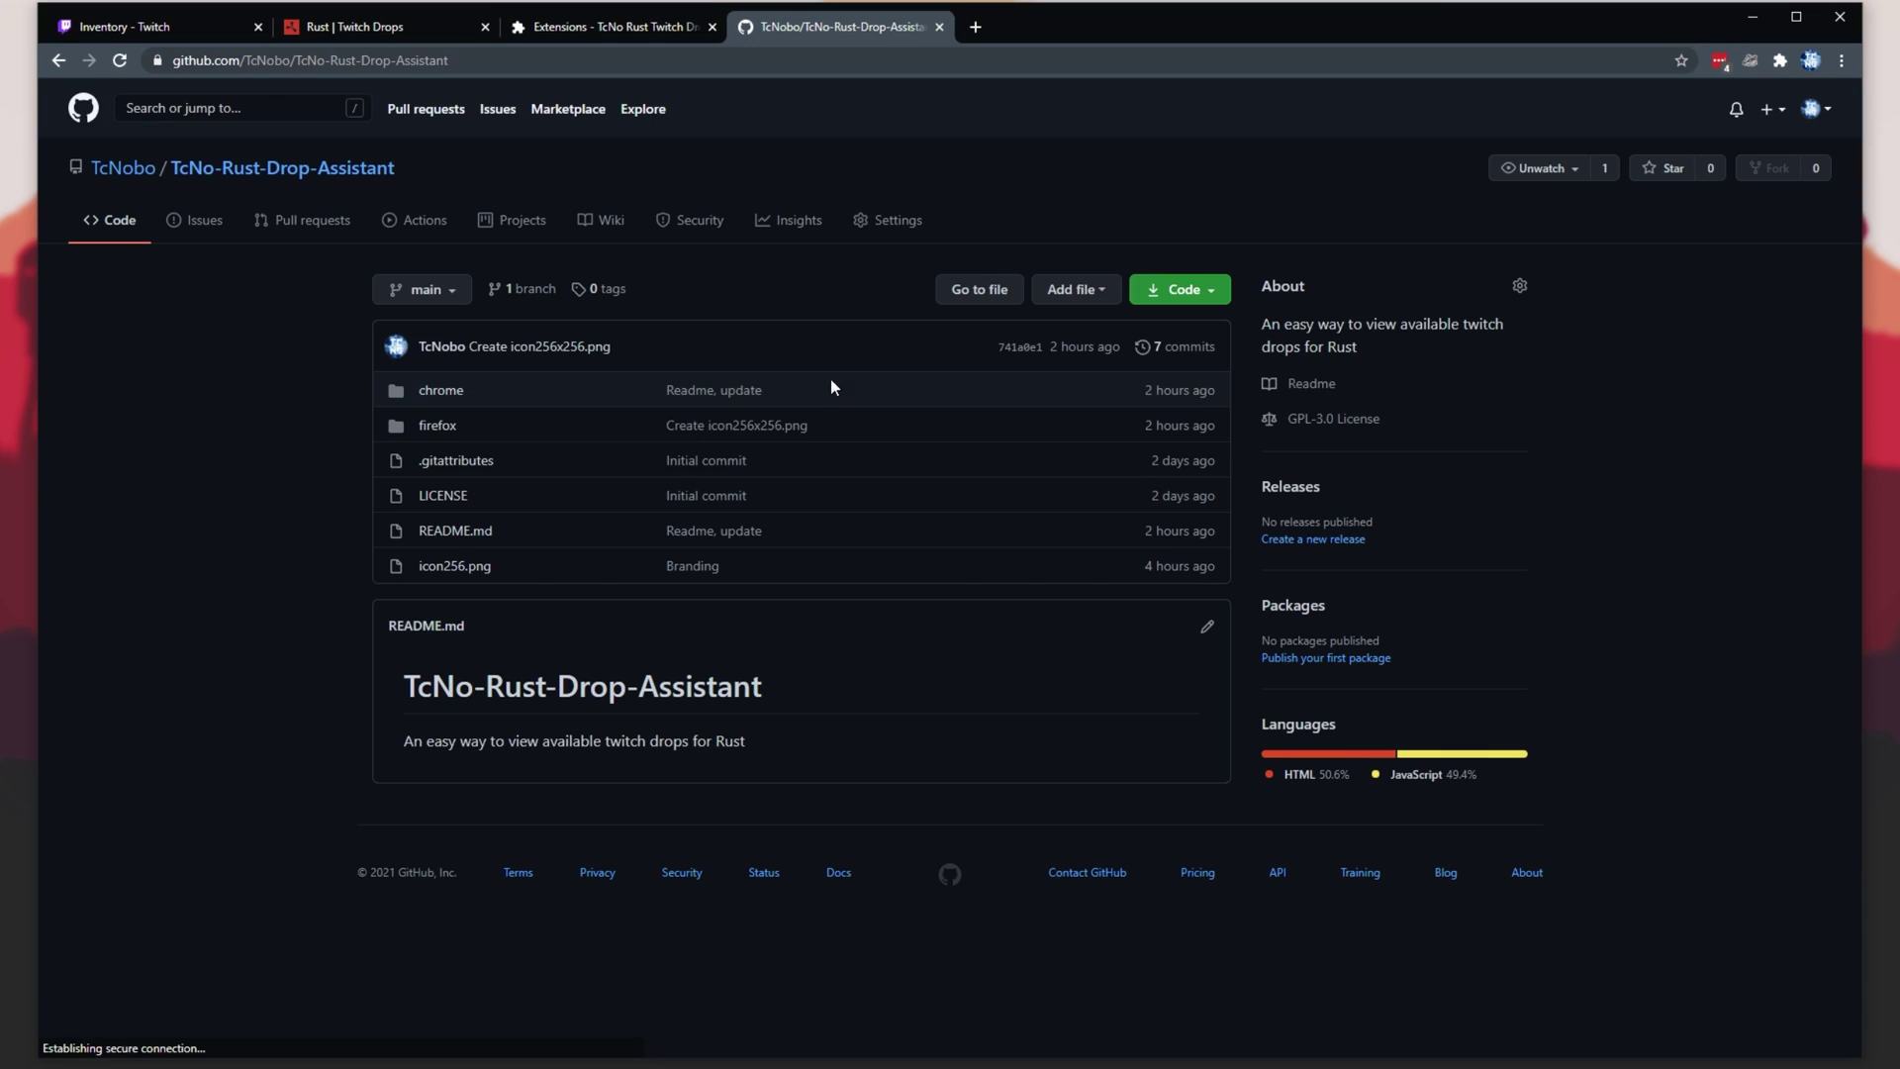
# Step: In the repo's chrome folder, open inj.js, snackbar.css and popup.html in new tabs
pyautogui.click(457, 393)
pyautogui.rightClick(425, 496)
pyautogui.click(459, 513)
pyautogui.rightClick(471, 462)
pyautogui.click(497, 485)
pyautogui.rightClick(473, 565)
pyautogui.click(521, 578)
# Step: Read through the inj.js, branding and popup.html source files
pyautogui.click(1004, 41)
pyautogui.scroll(-20, 1233, 307)
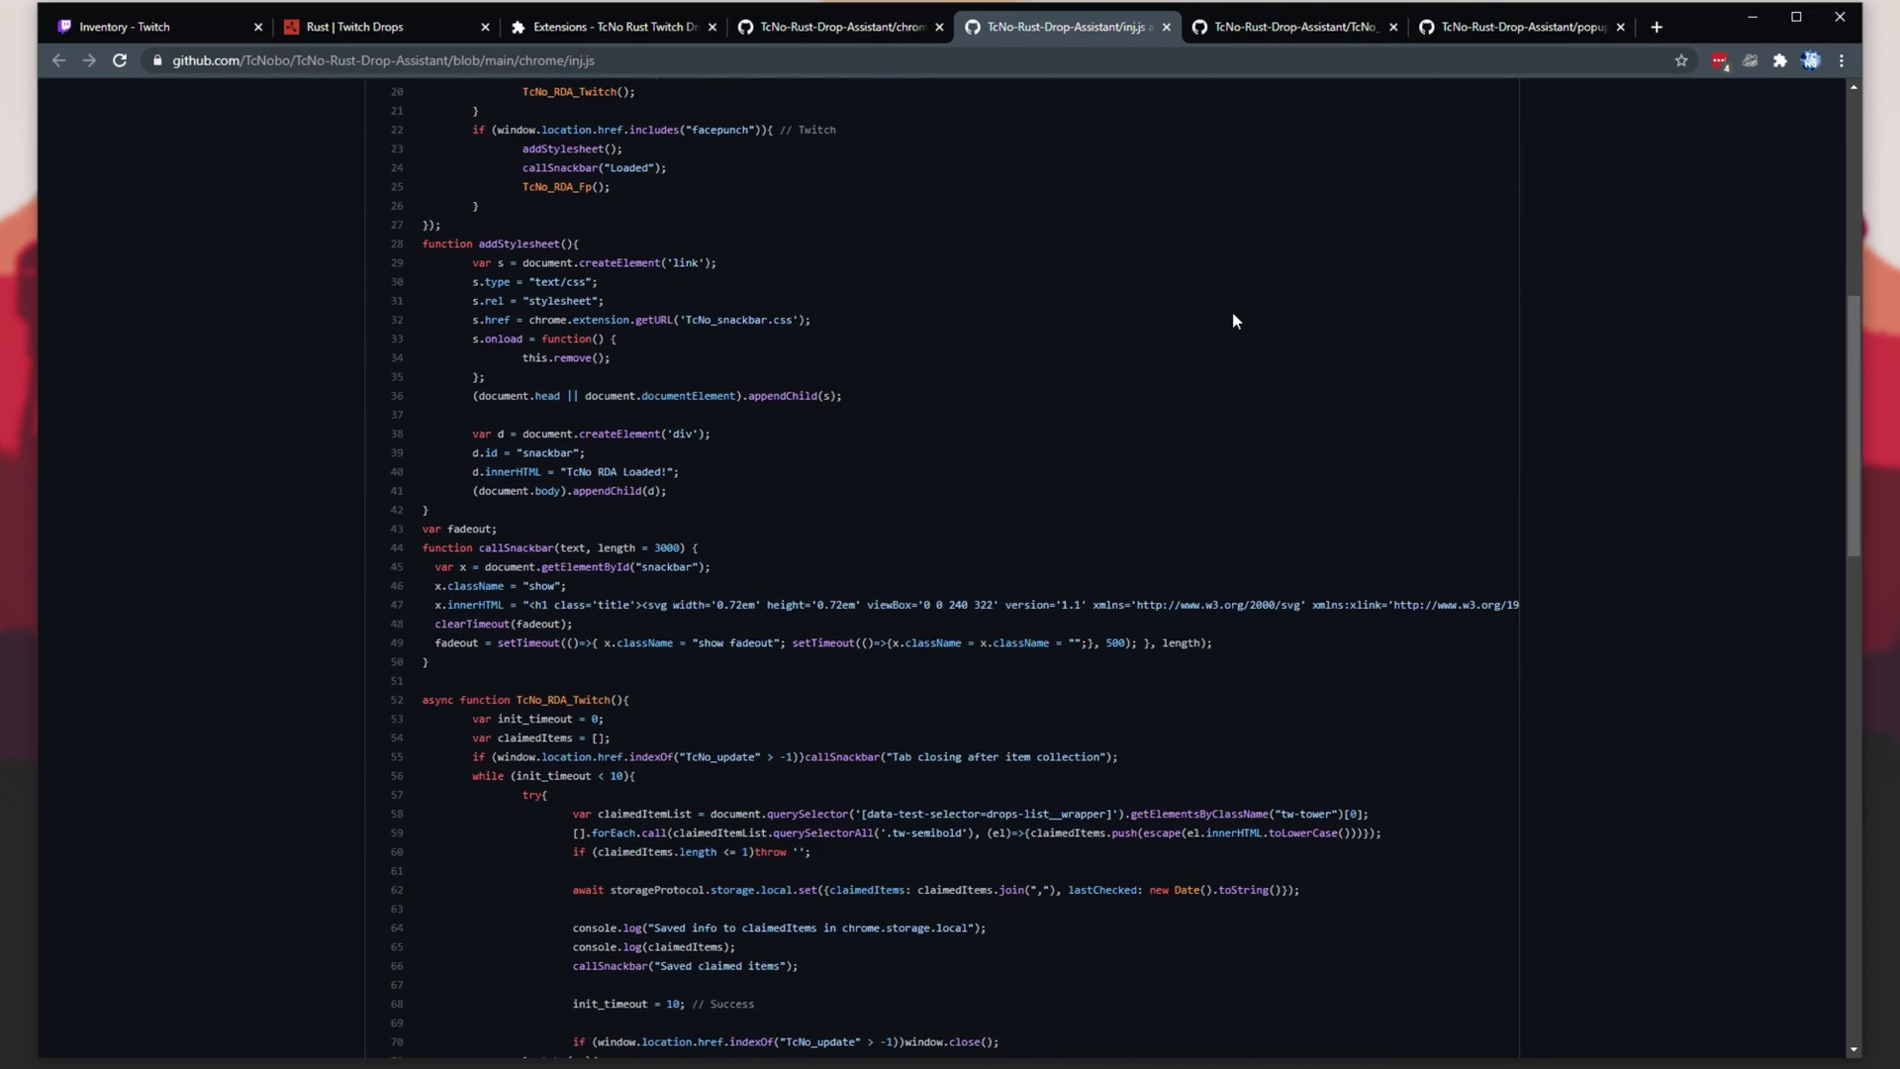
pyautogui.scroll(-3, 1233, 302)
pyautogui.scroll(20, 1233, 302)
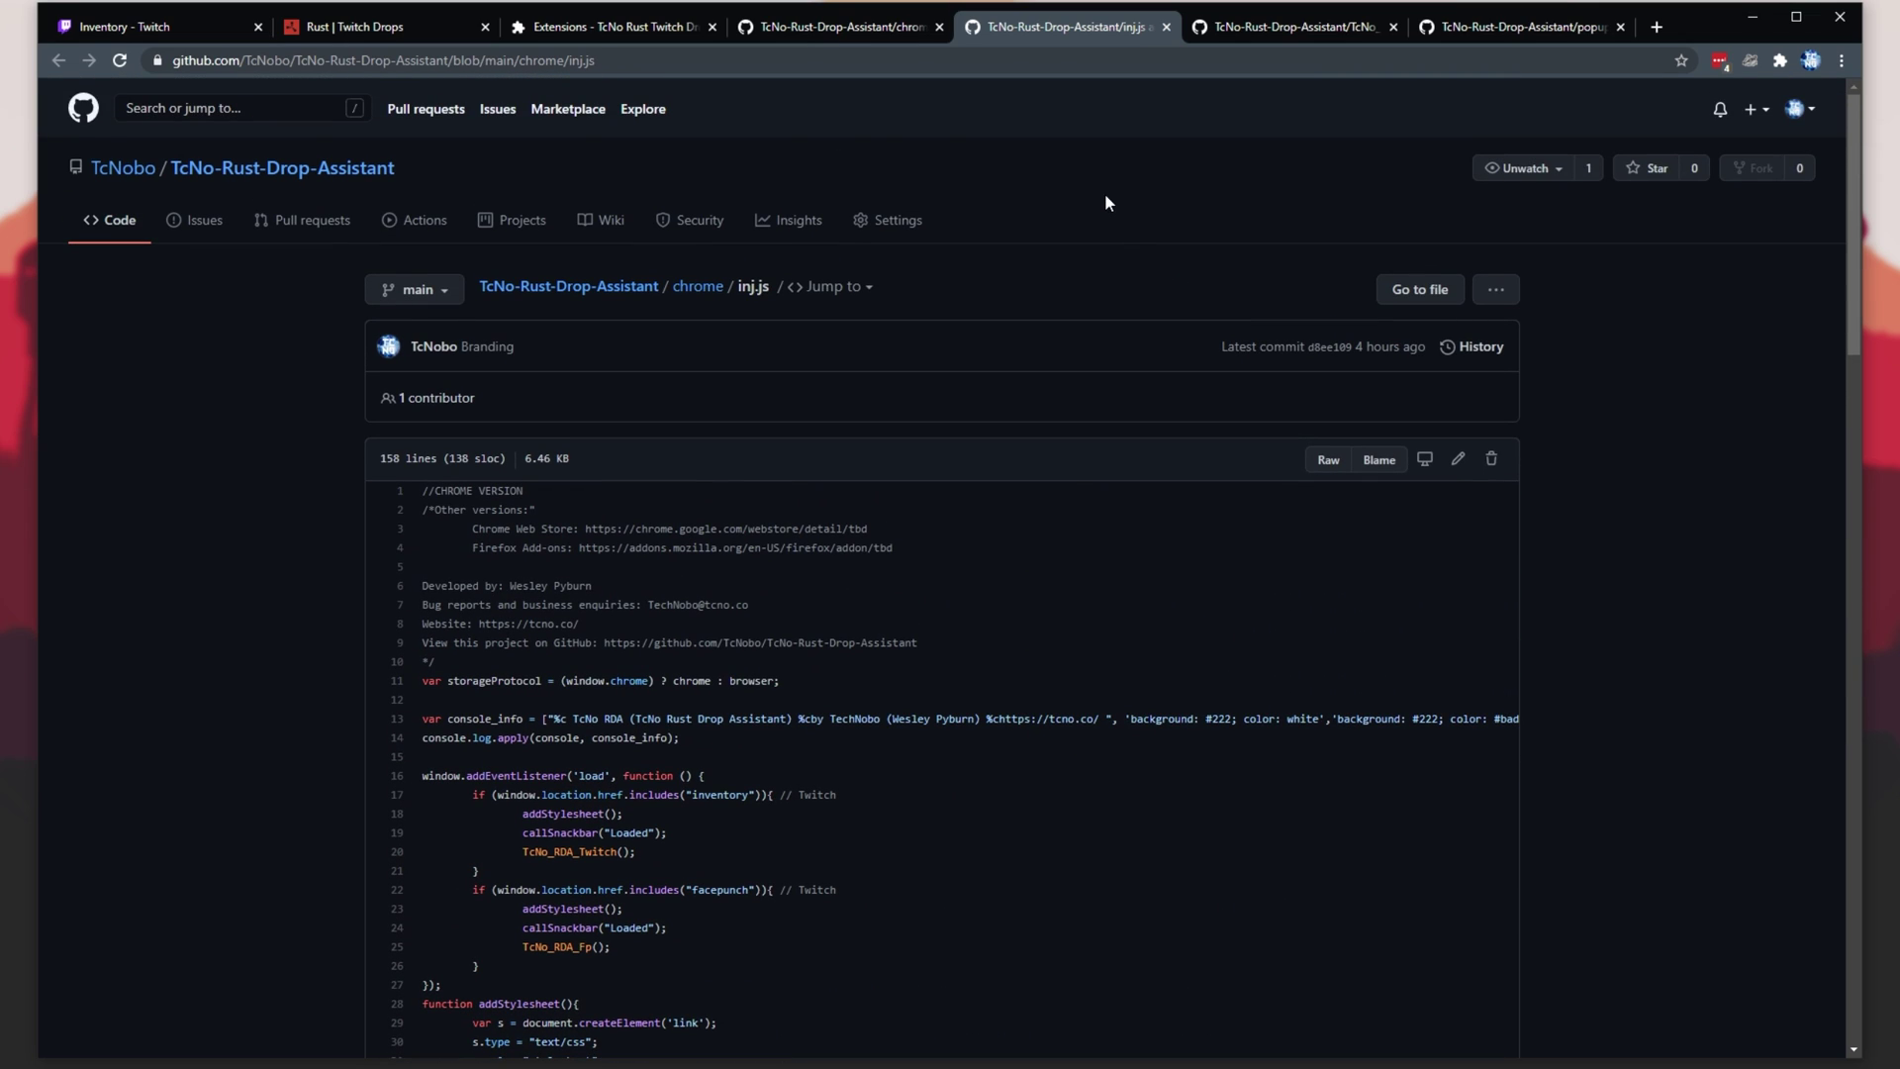
pyautogui.click(626, 26)
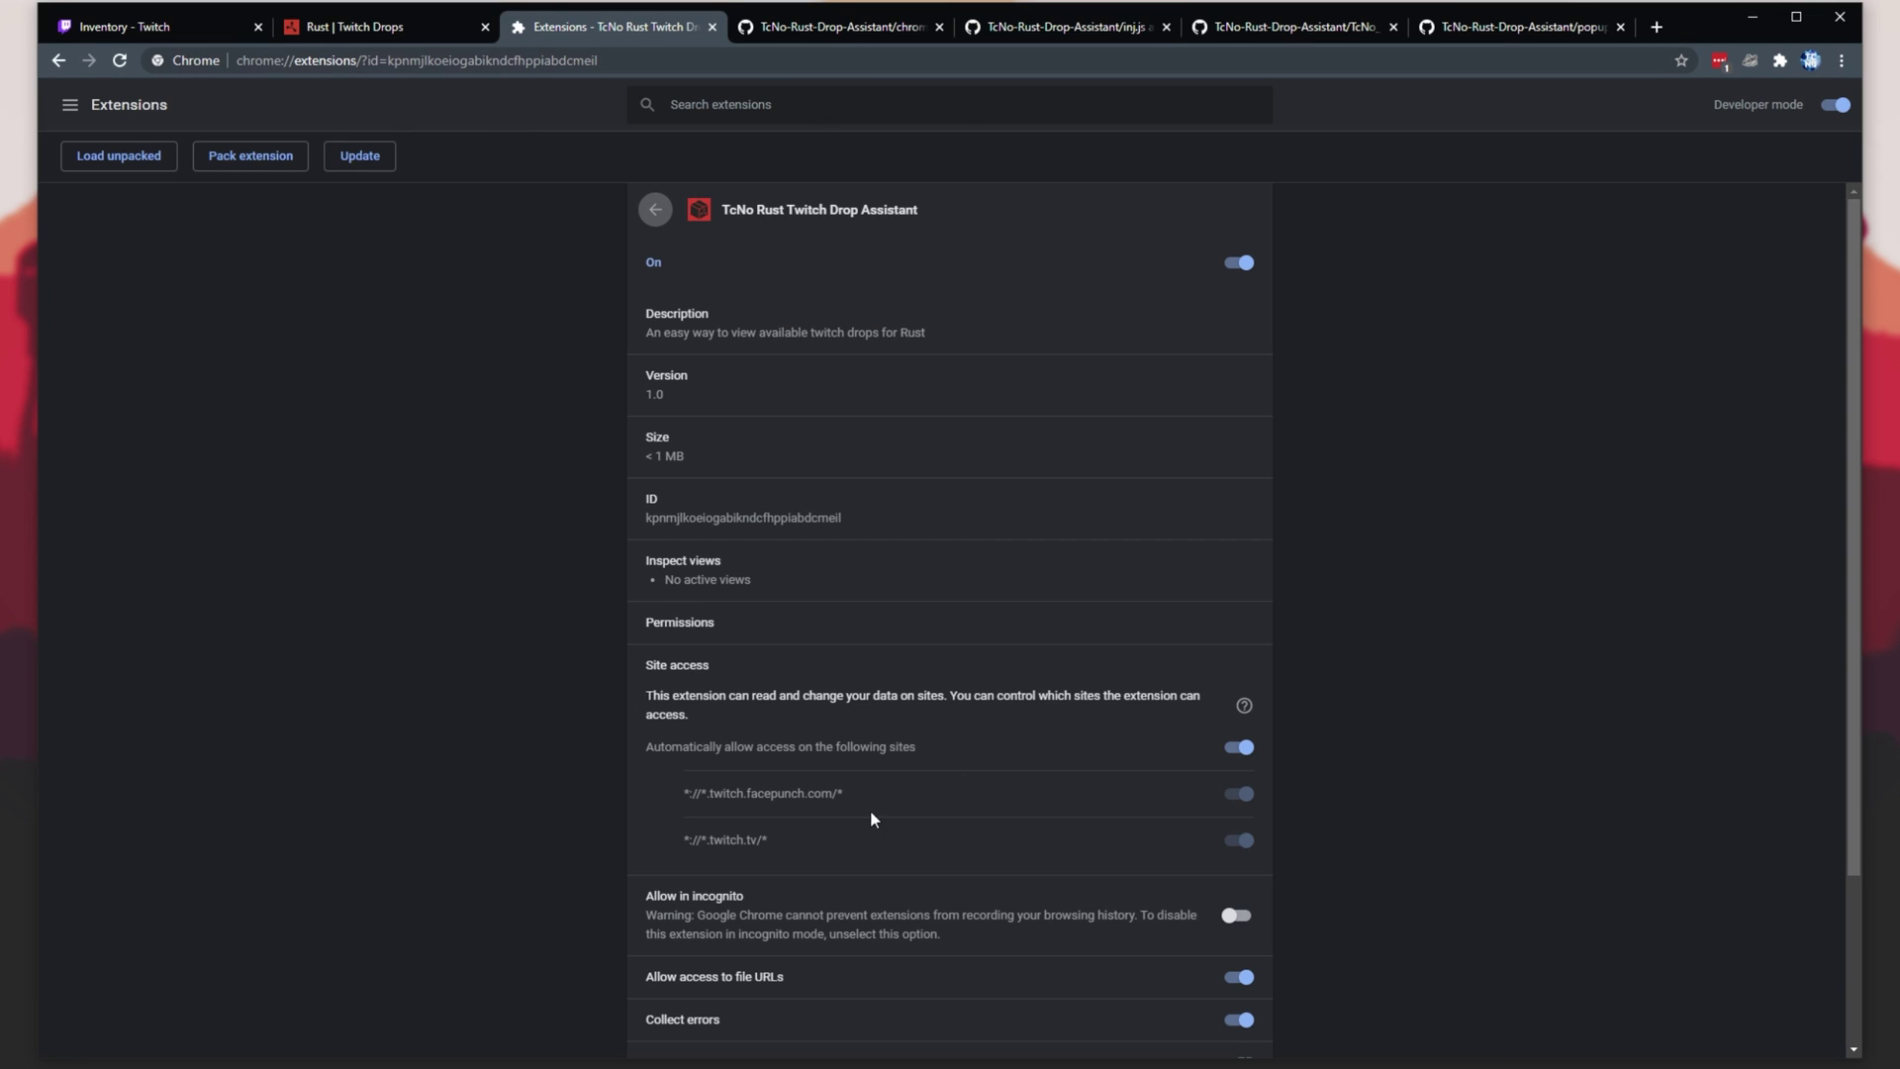
pyautogui.click(1069, 28)
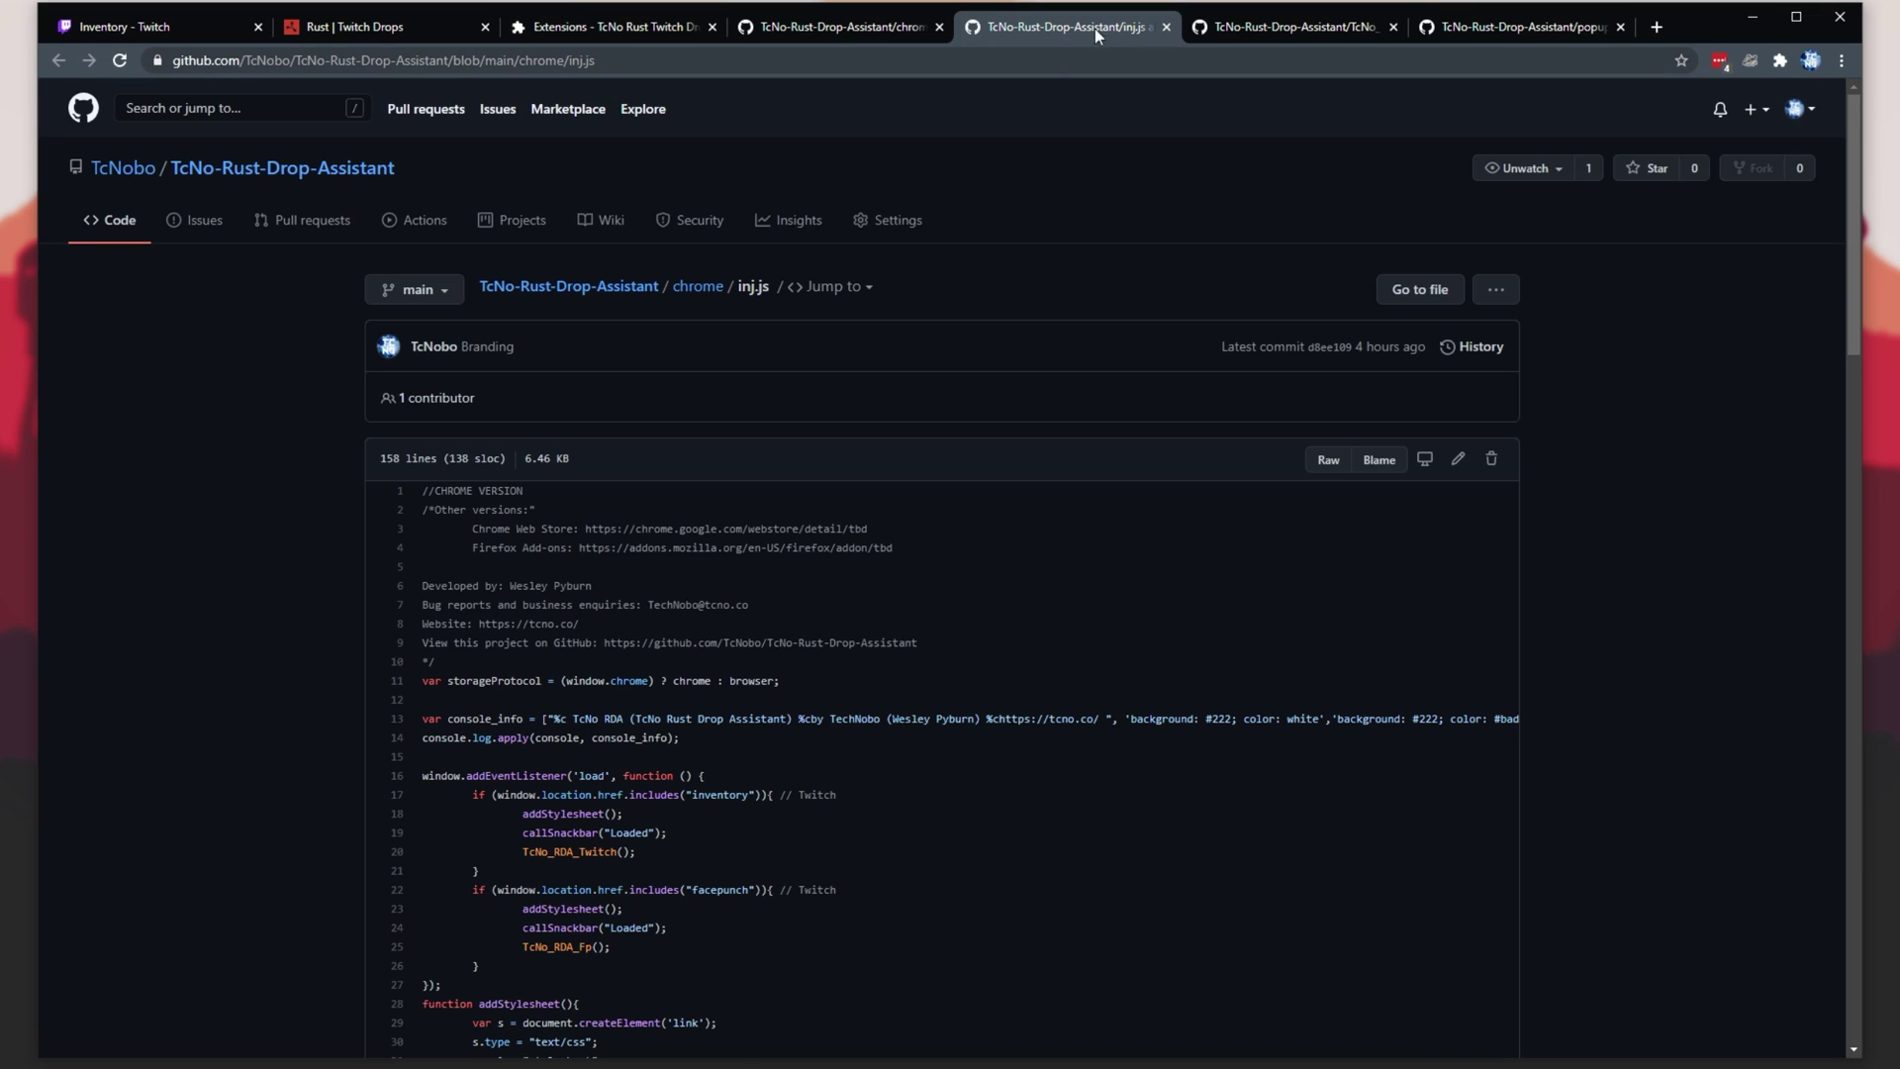
pyautogui.click(1243, 28)
pyautogui.click(1459, 29)
pyautogui.scroll(-5, 1203, 243)
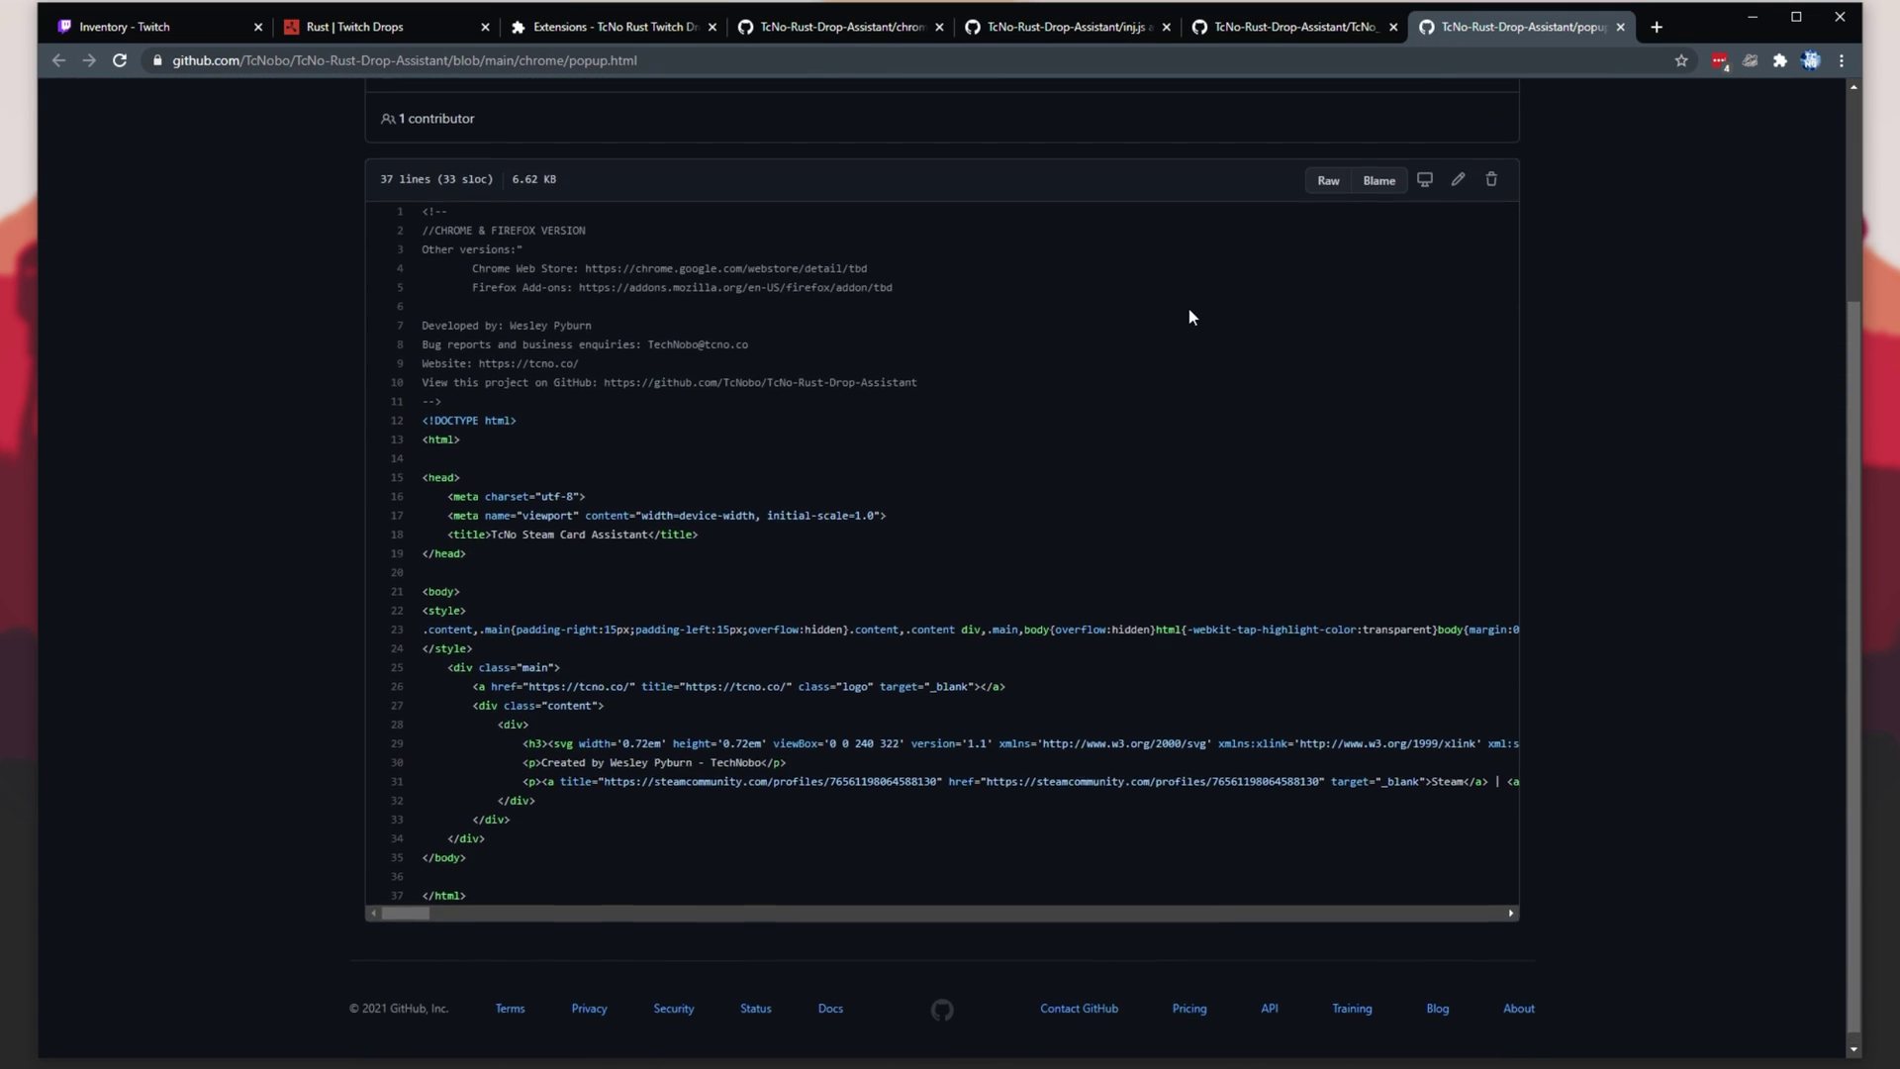
pyautogui.scroll(10, 1187, 306)
# Step: Close the source-file tabs, leaving the chrome folder, and return to the Rust Twitch Drops page
pyautogui.hotkey('ctrl', 'w')
pyautogui.hotkey('ctrl', 'w')
pyautogui.scroll(15, 1089, 429)
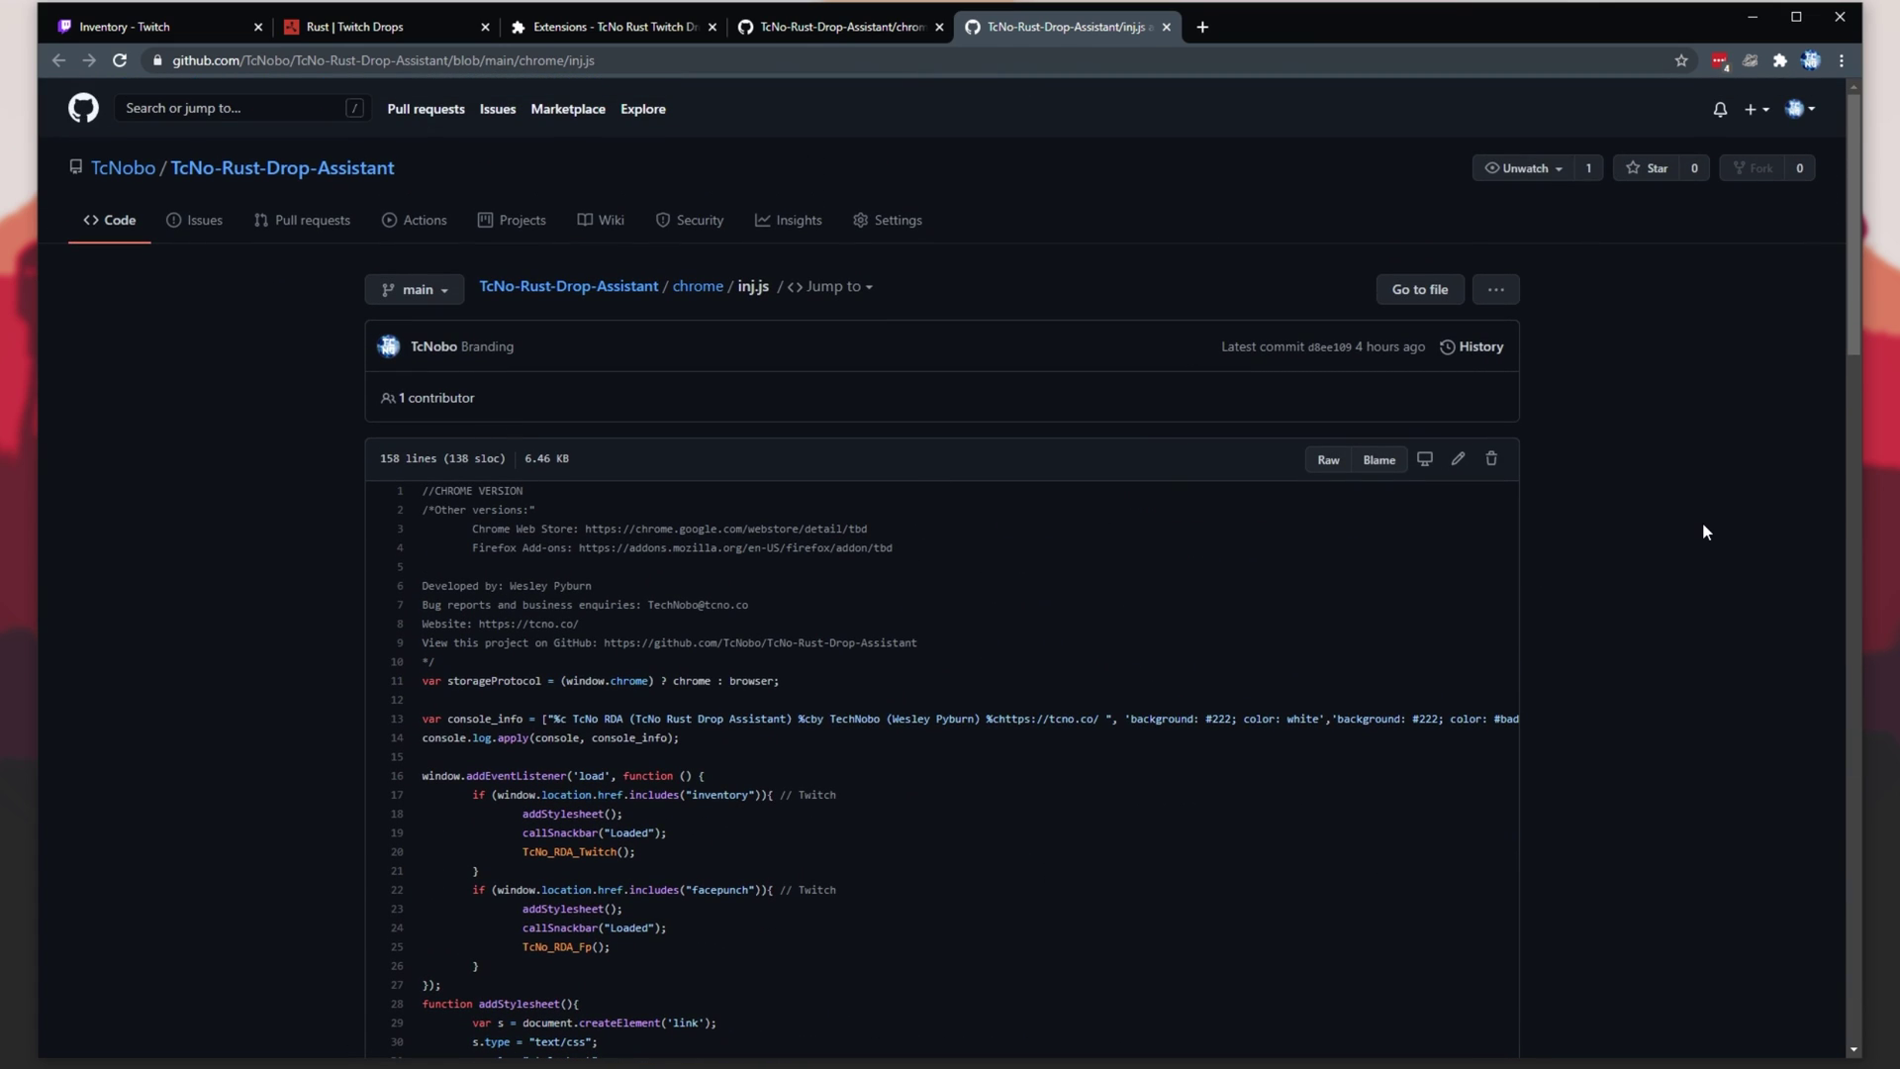
pyautogui.hotkey('ctrl', 'w')
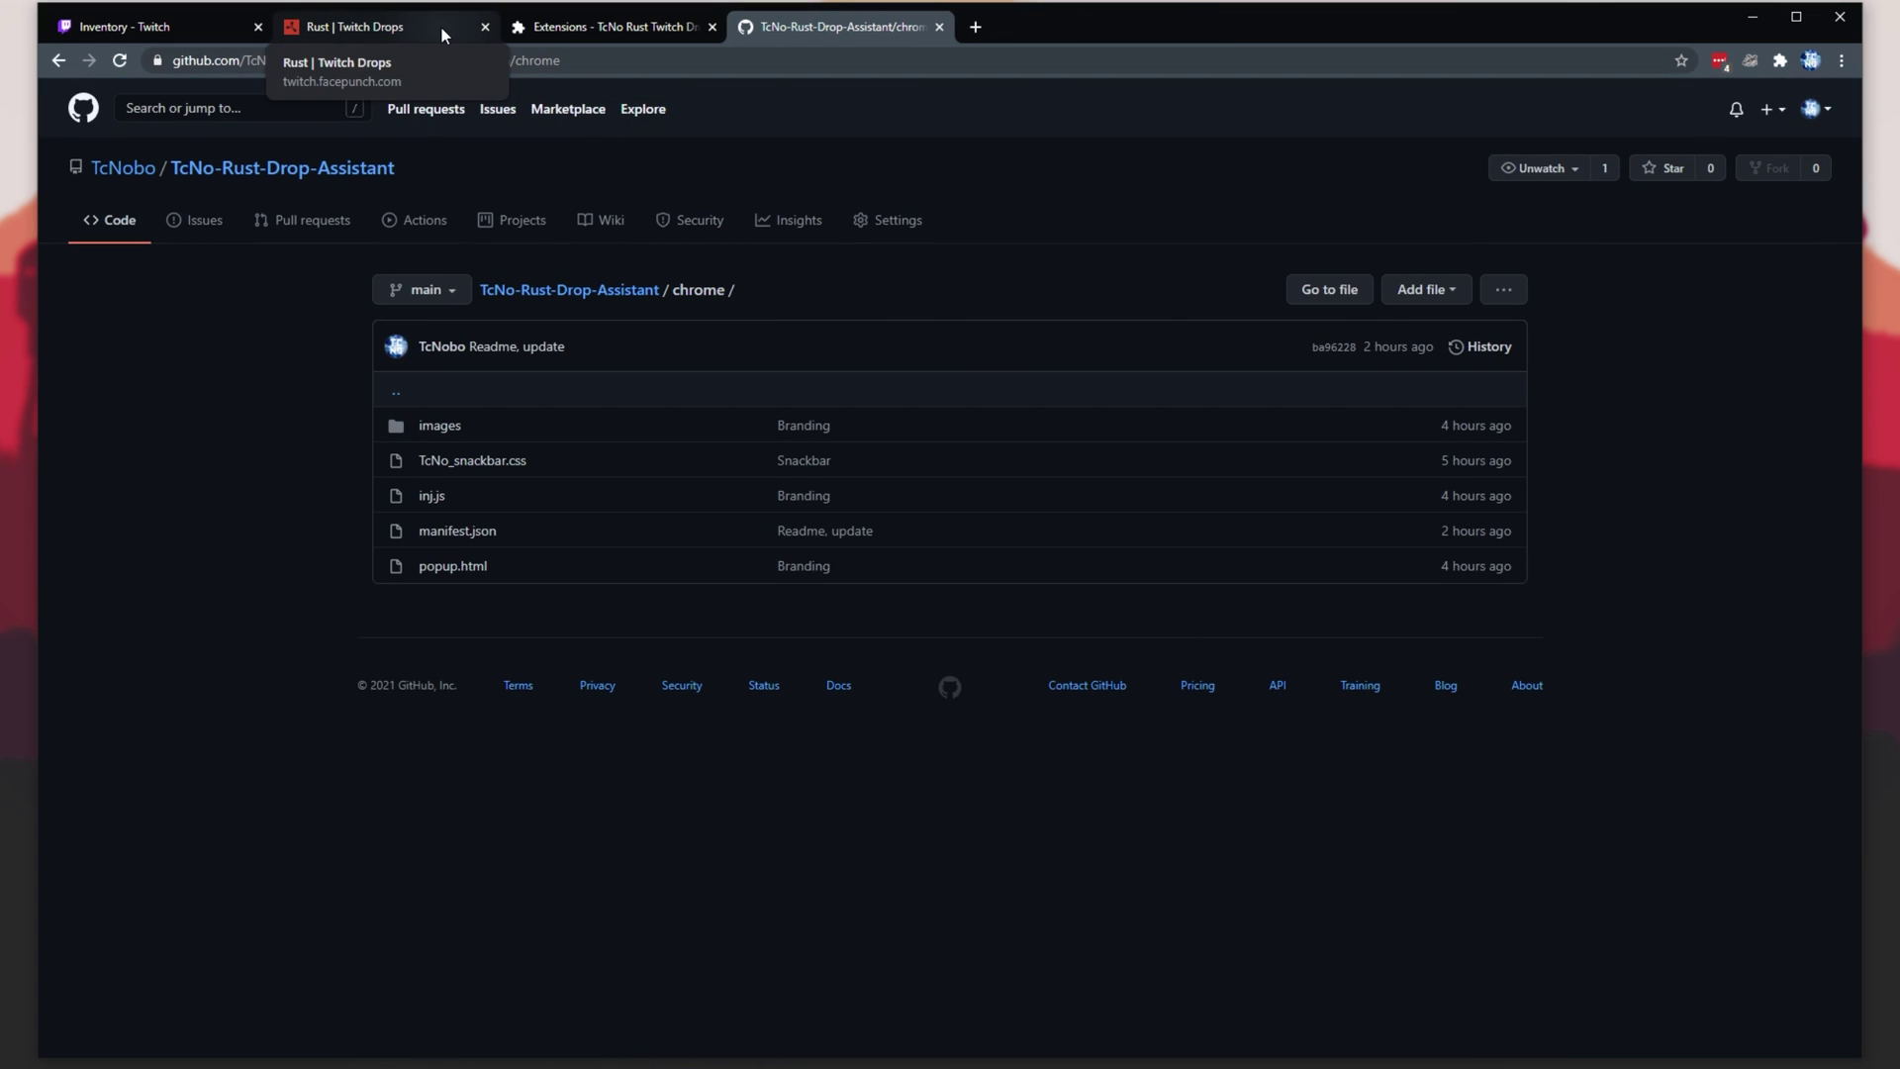
pyautogui.click(441, 29)
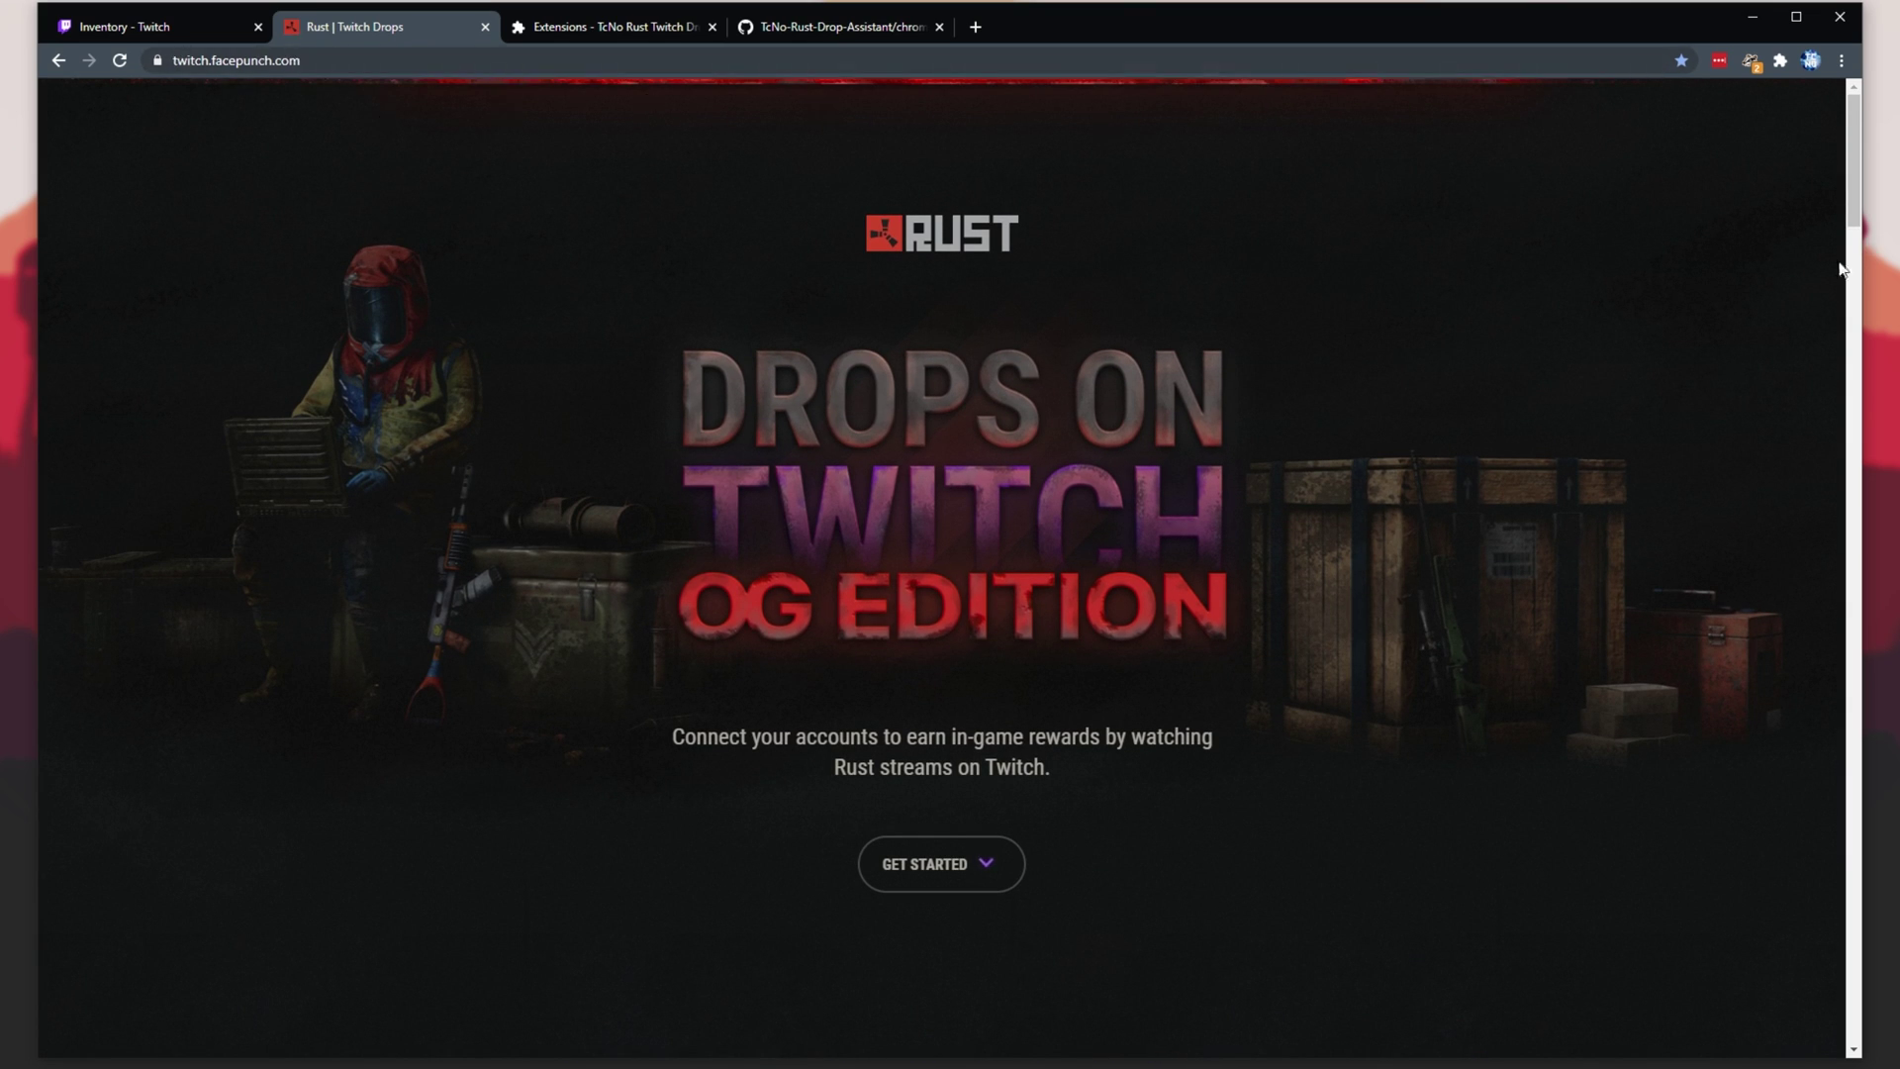
# Step: Pin the Rust Twitch Drop Assistant to the toolbar and view its info popup
pyautogui.click(1781, 60)
pyautogui.click(1715, 250)
pyautogui.click(1820, 75)
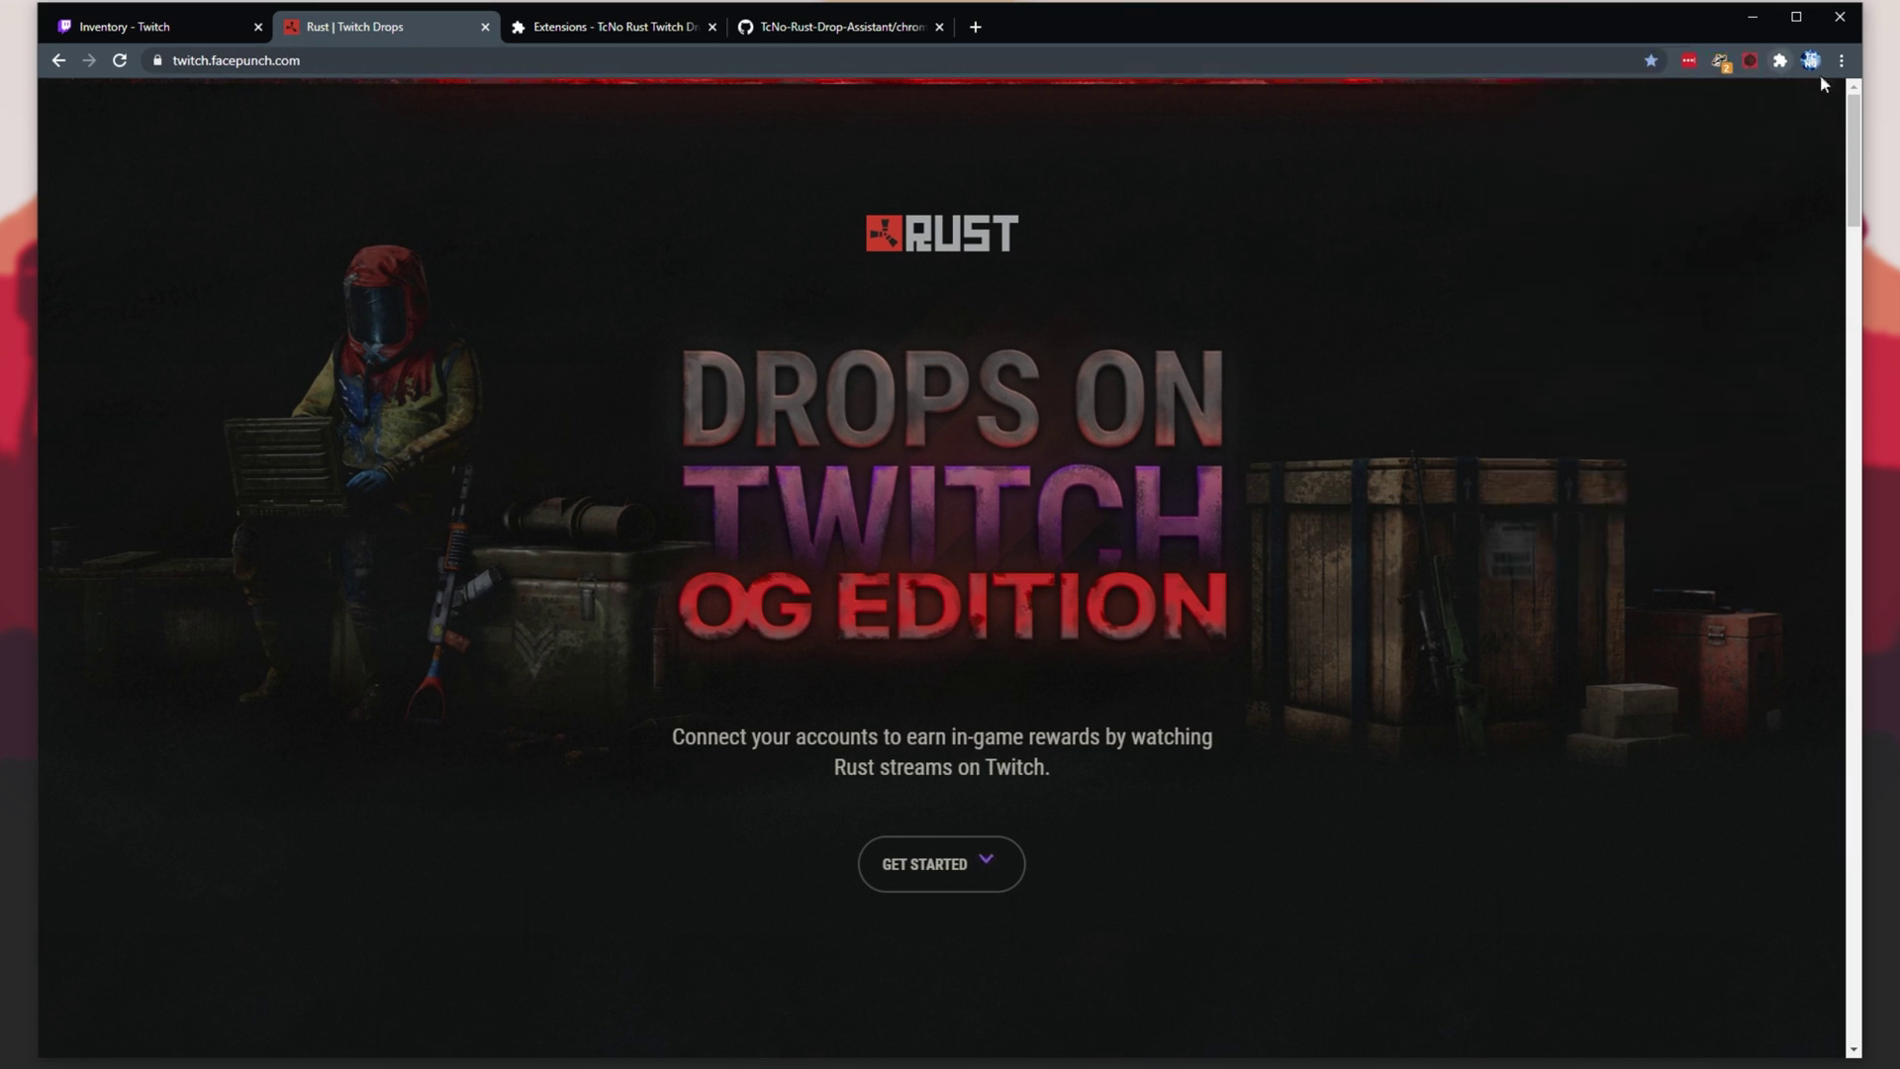
pyautogui.click(1746, 64)
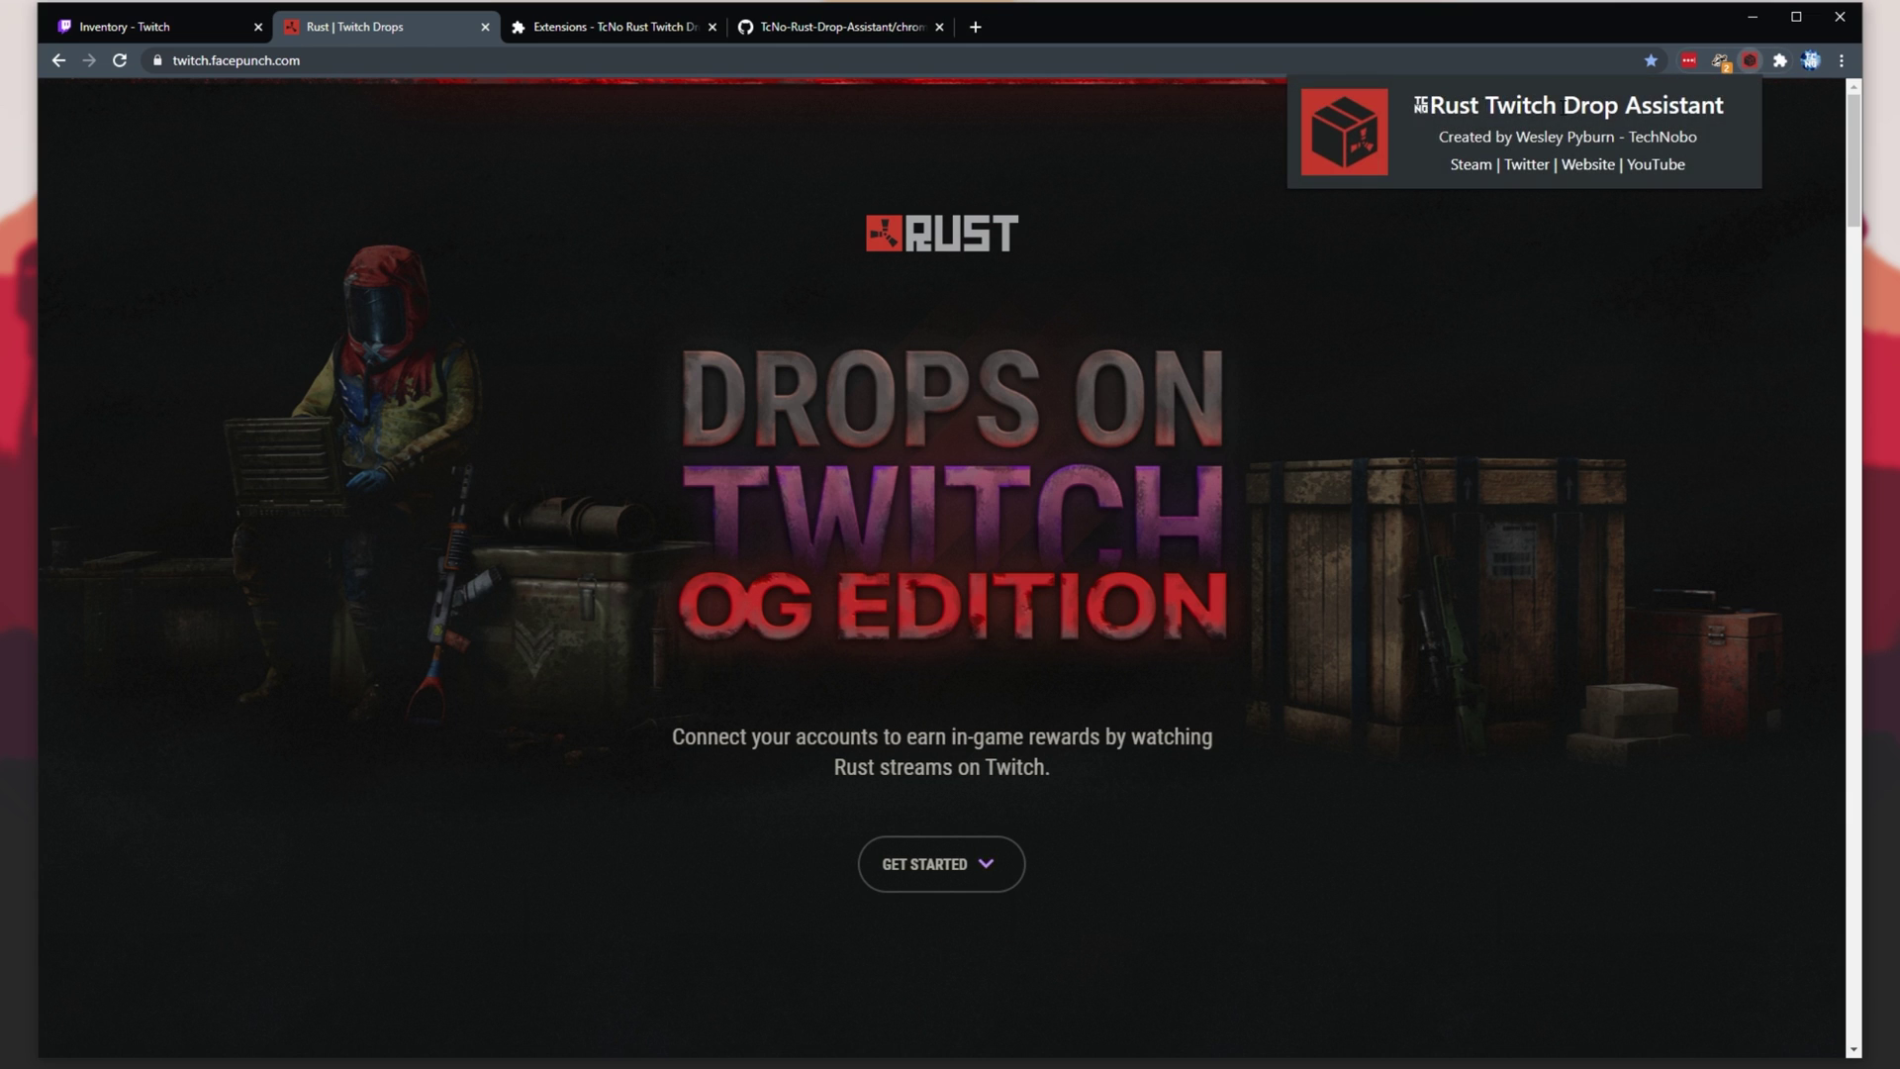
pyautogui.click(1540, 372)
# Step: Reload the drops page and run the assistant's 'Update now' check
pyautogui.press('F5')
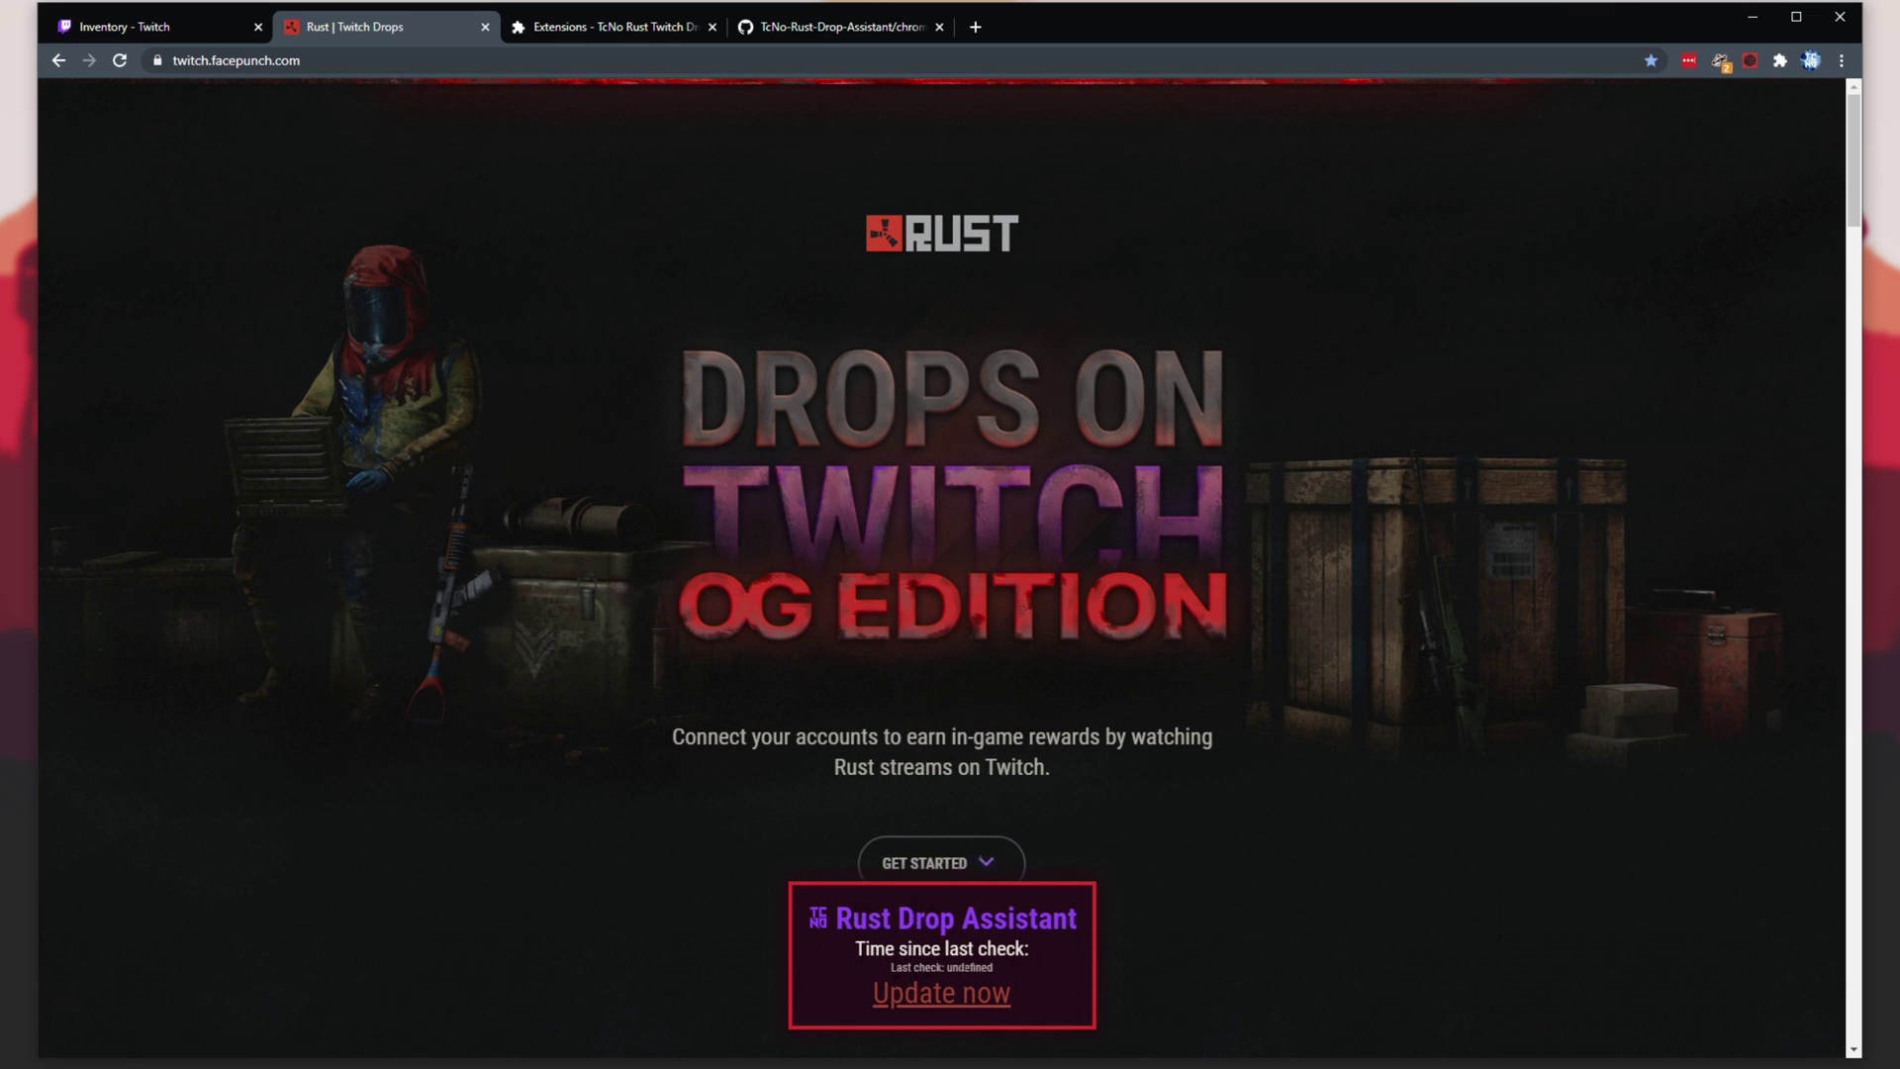
pyautogui.scroll(-18, 951, 1010)
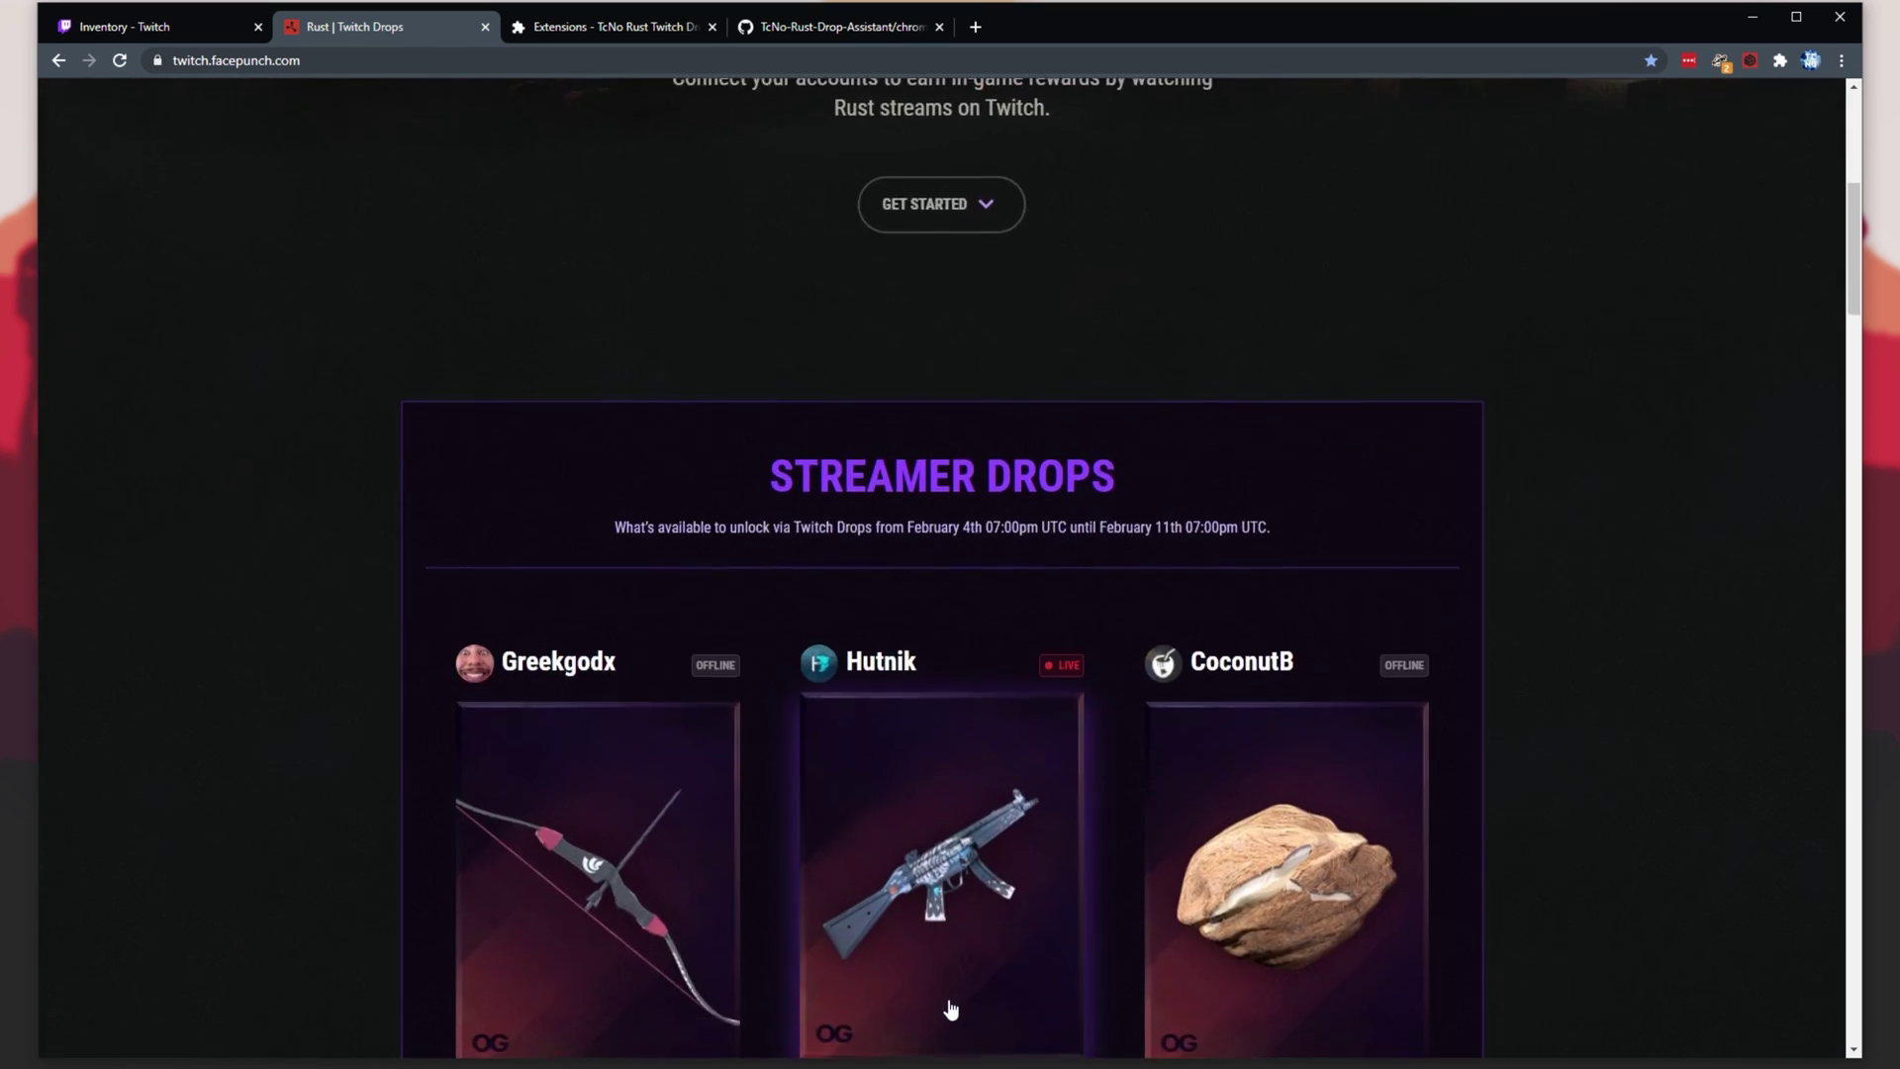
pyautogui.scroll(-2, 970, 1012)
pyautogui.scroll(10, 970, 1012)
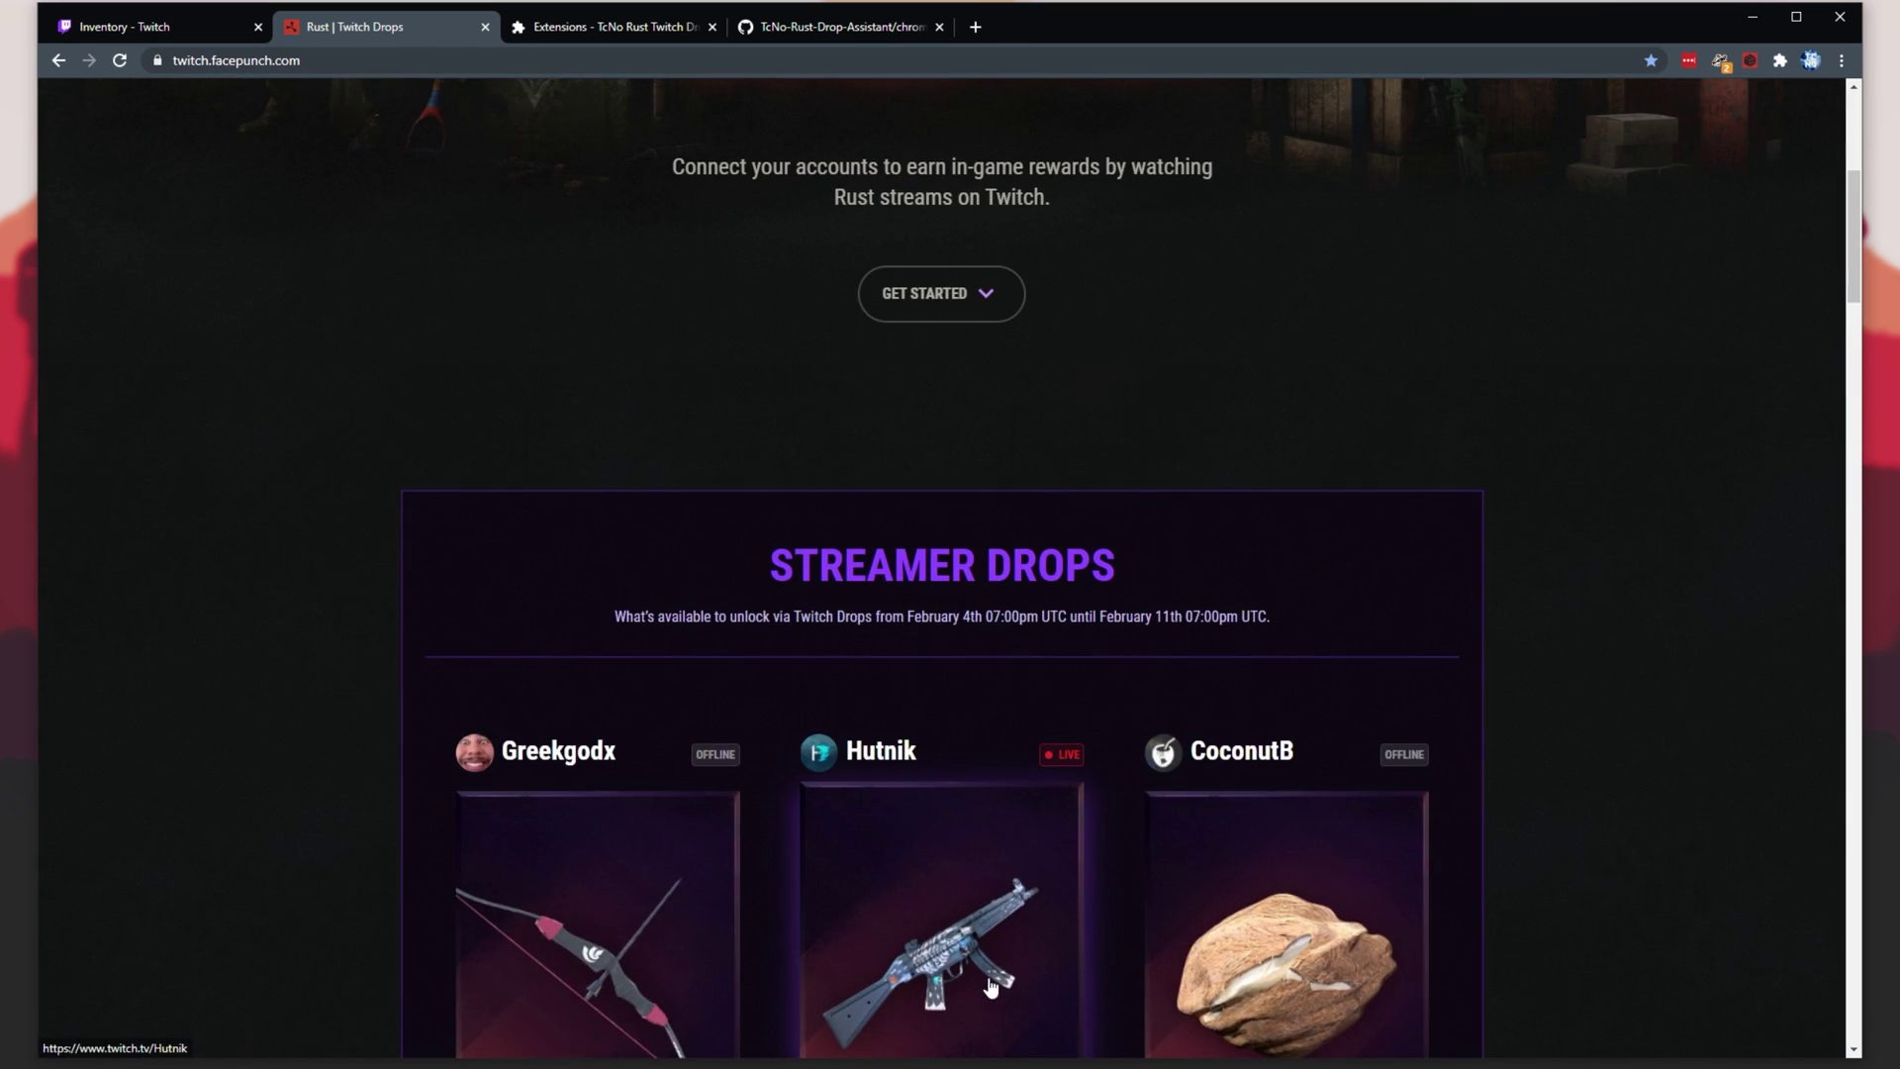
pyautogui.scroll(5, 1151, 734)
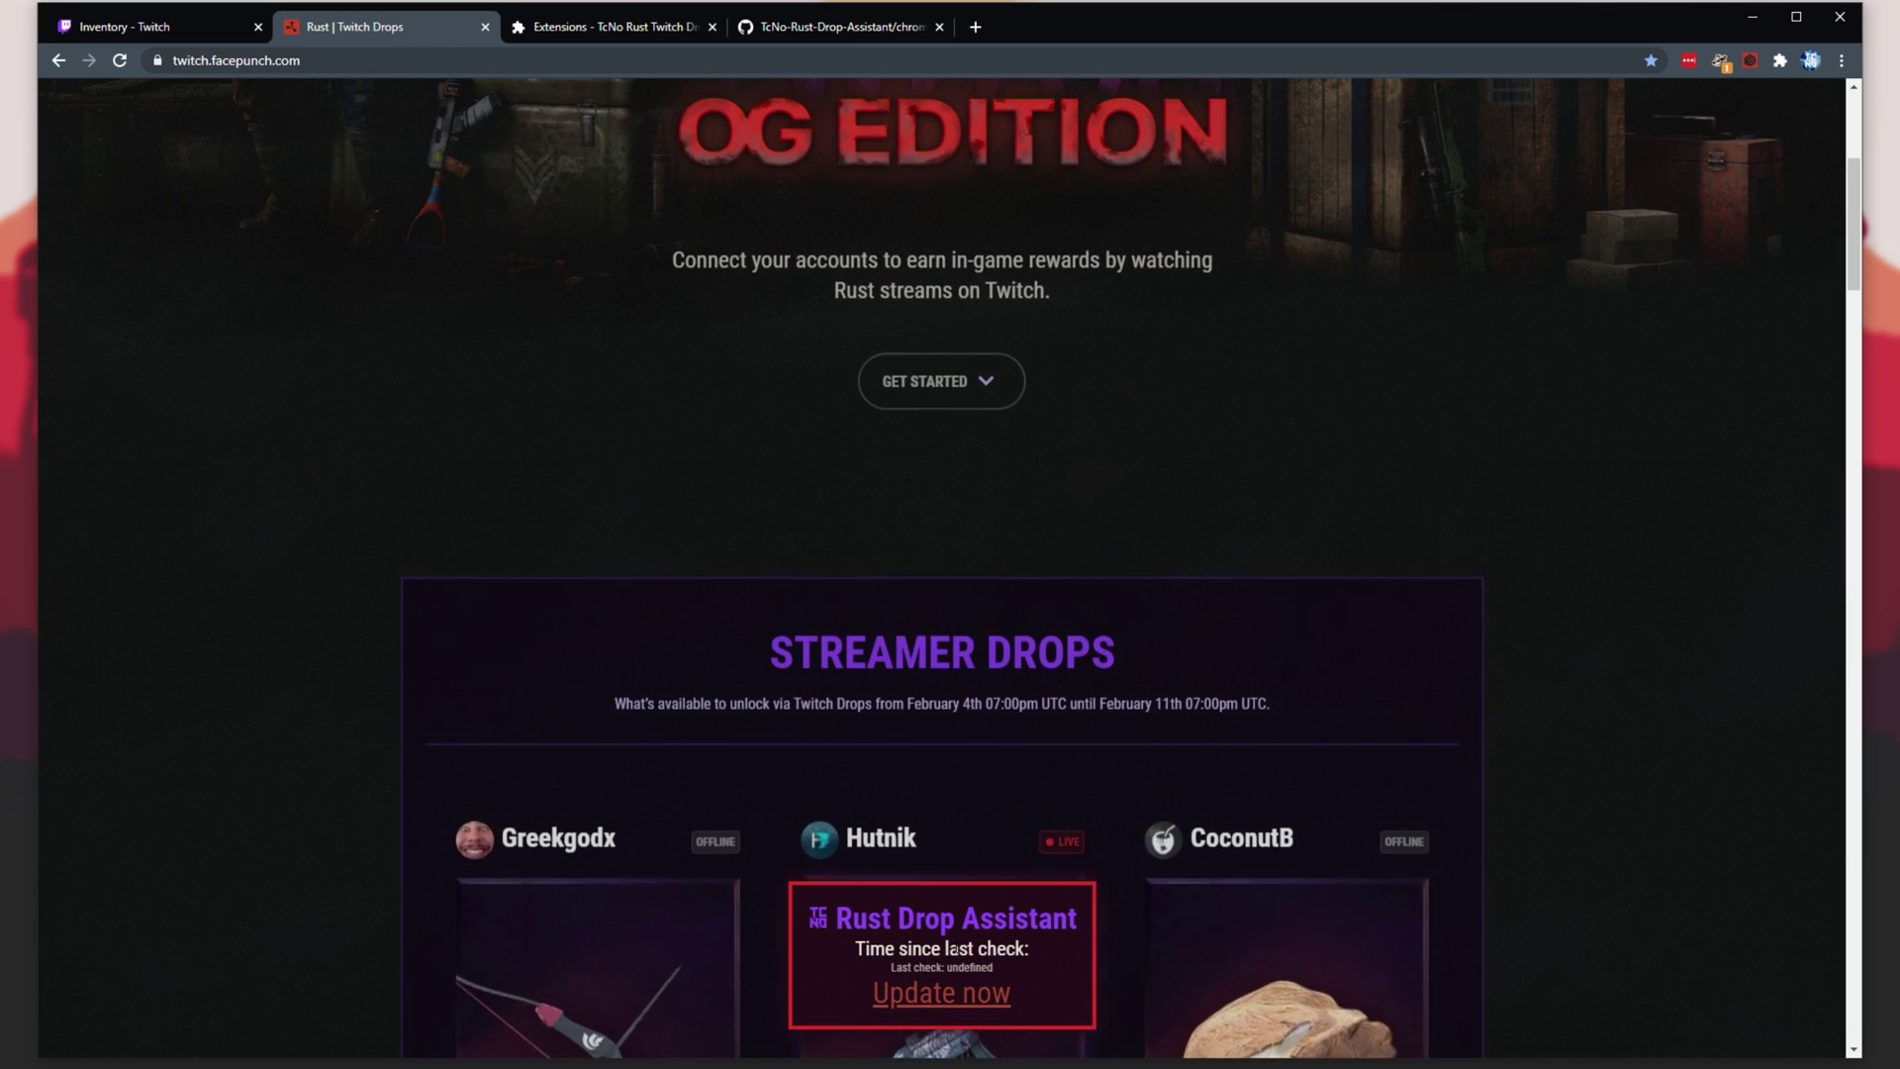
pyautogui.click(948, 1007)
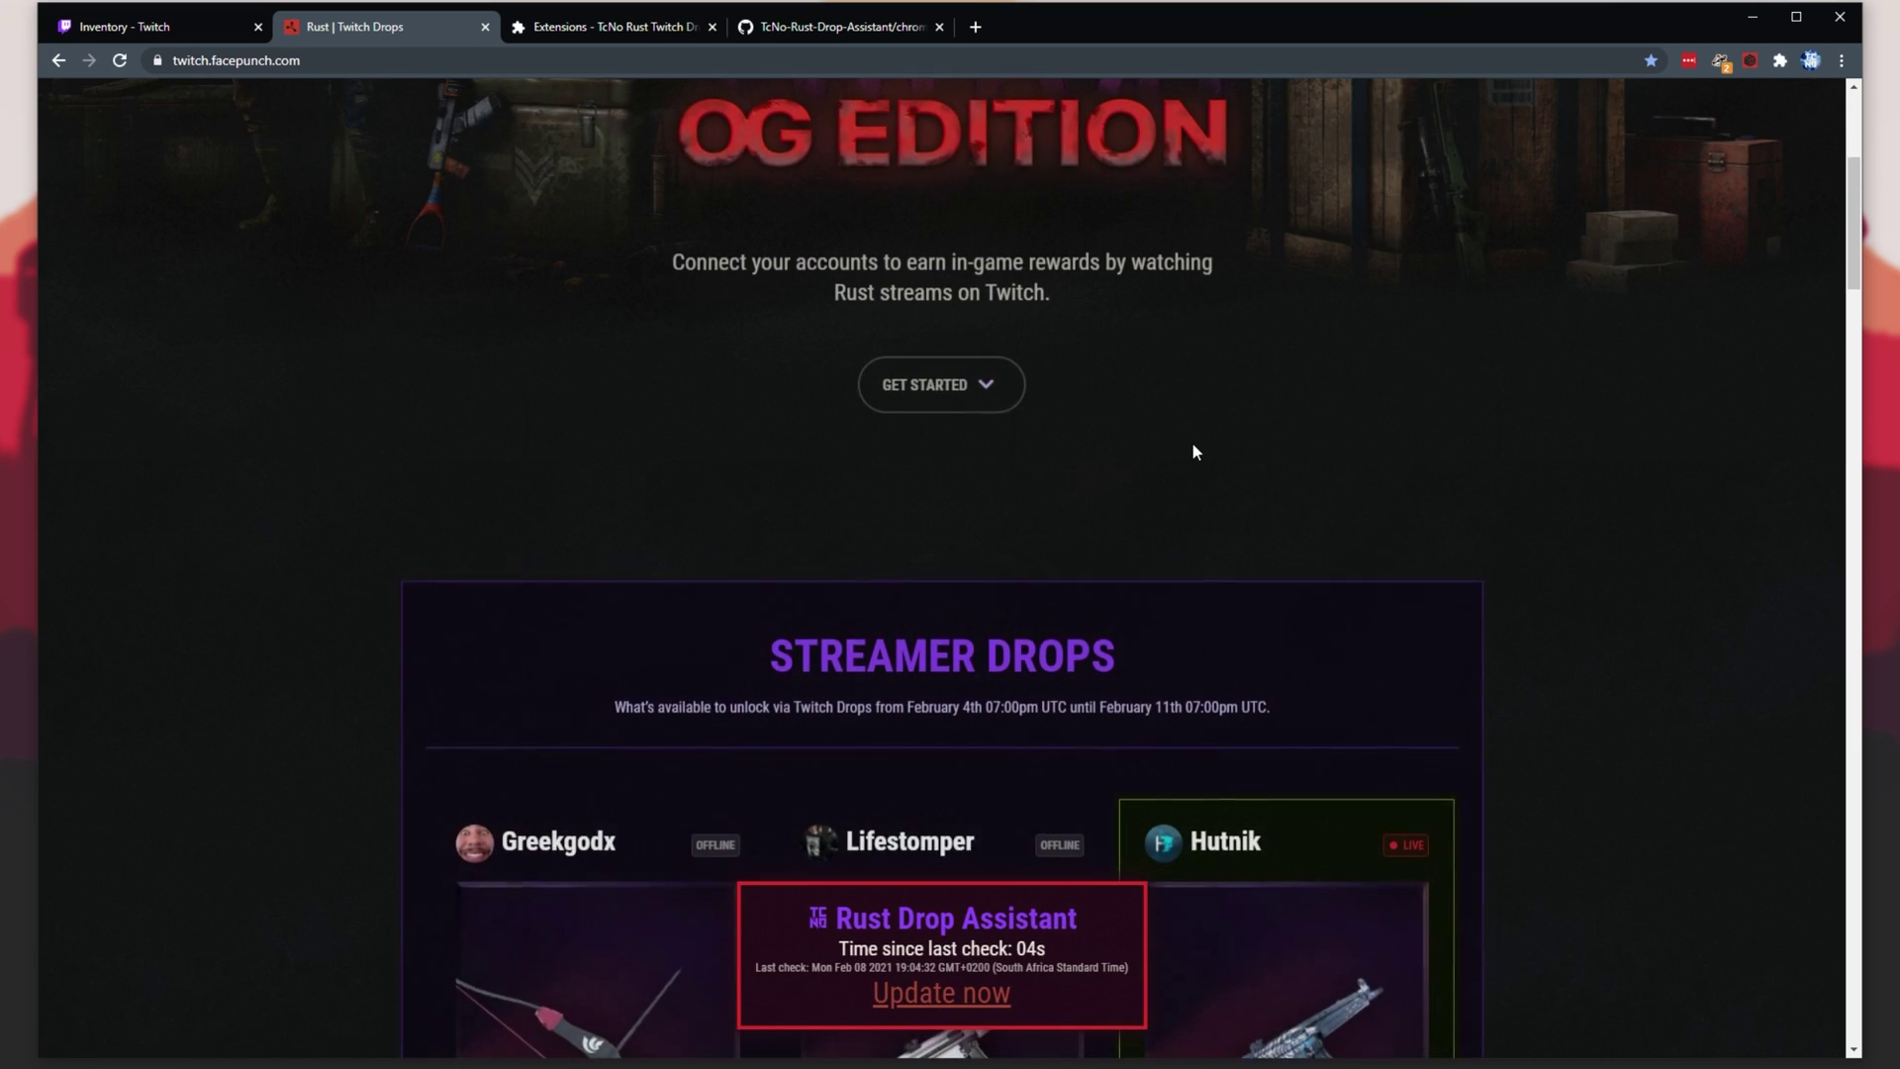
# Step: Review the green-outlined claimed cards like Hutnik MP5 and Coconut Rock, then open Twitch's drops inventory
pyautogui.scroll(-9, 1194, 450)
pyautogui.scroll(-6, 1376, 628)
pyautogui.scroll(-11, 1104, 523)
pyautogui.scroll(15, 1512, 644)
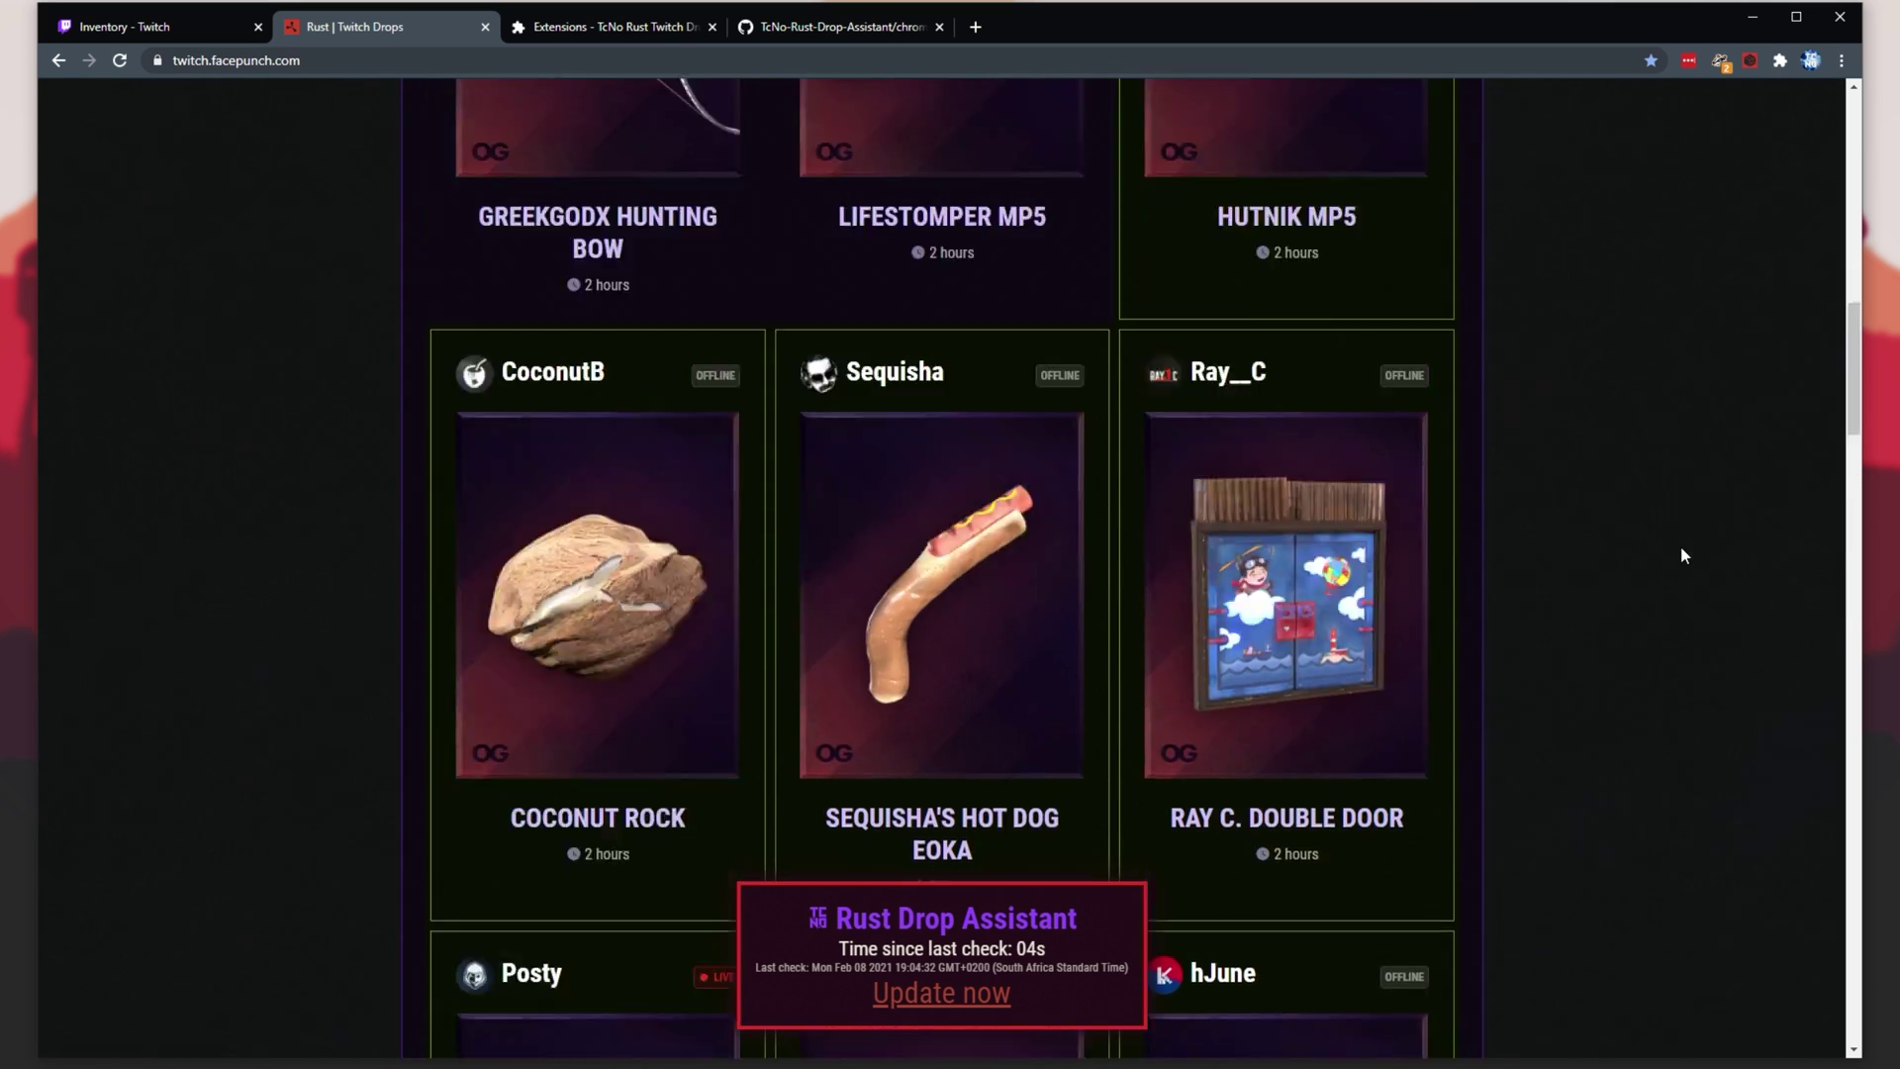
pyautogui.scroll(6, 1681, 555)
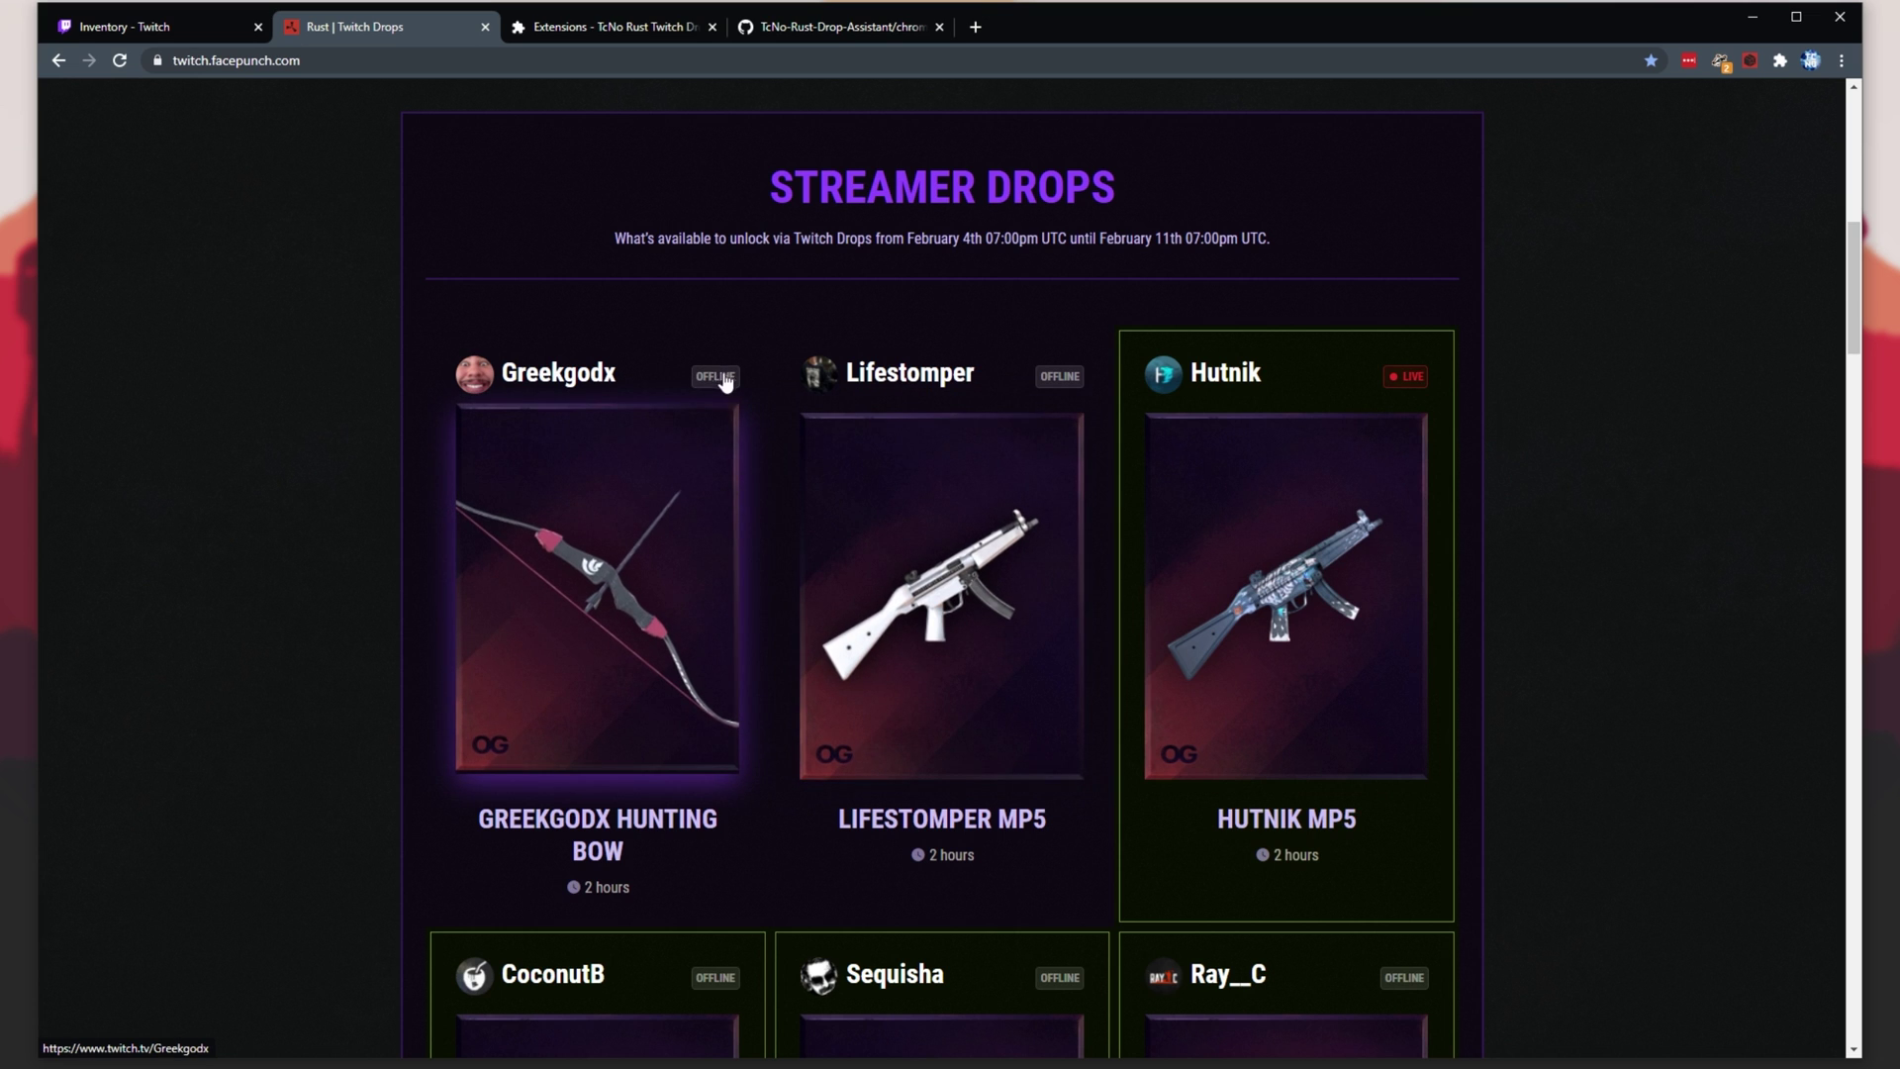
pyautogui.click(985, 612)
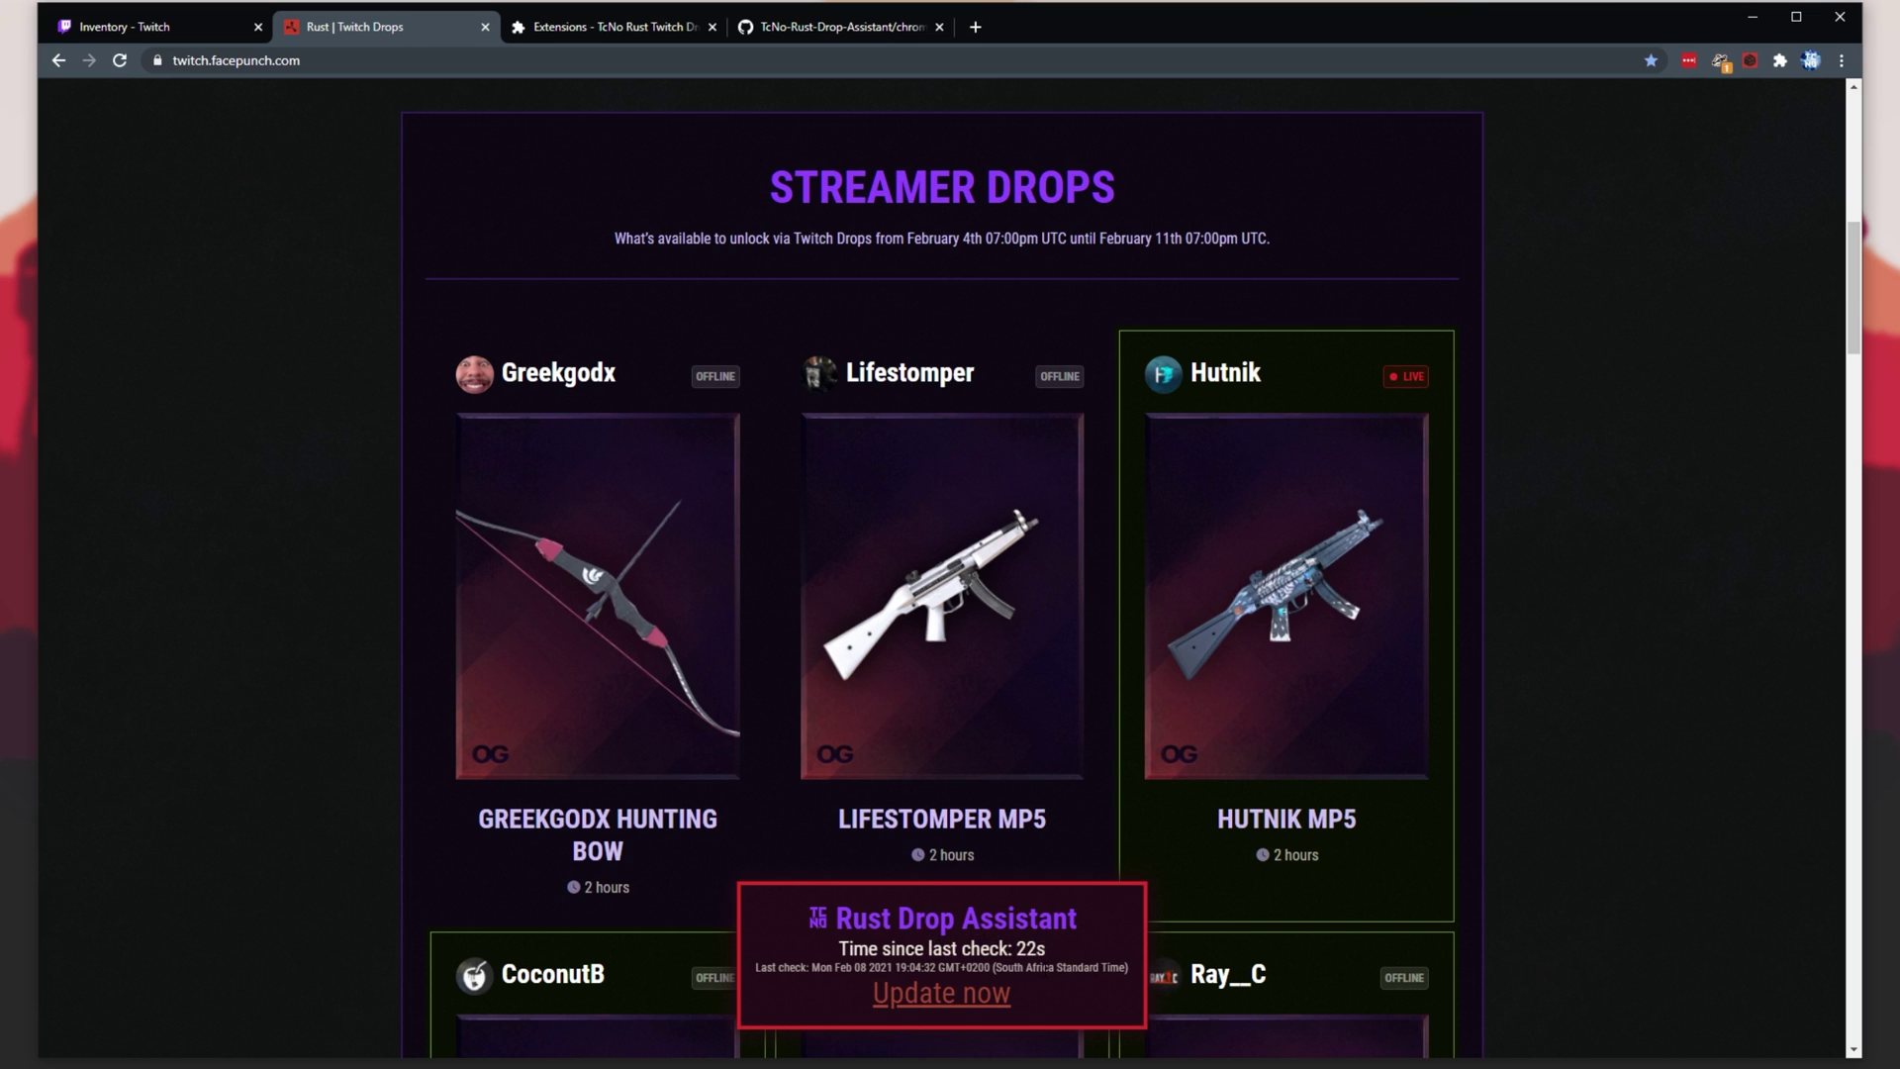
pyautogui.click(942, 993)
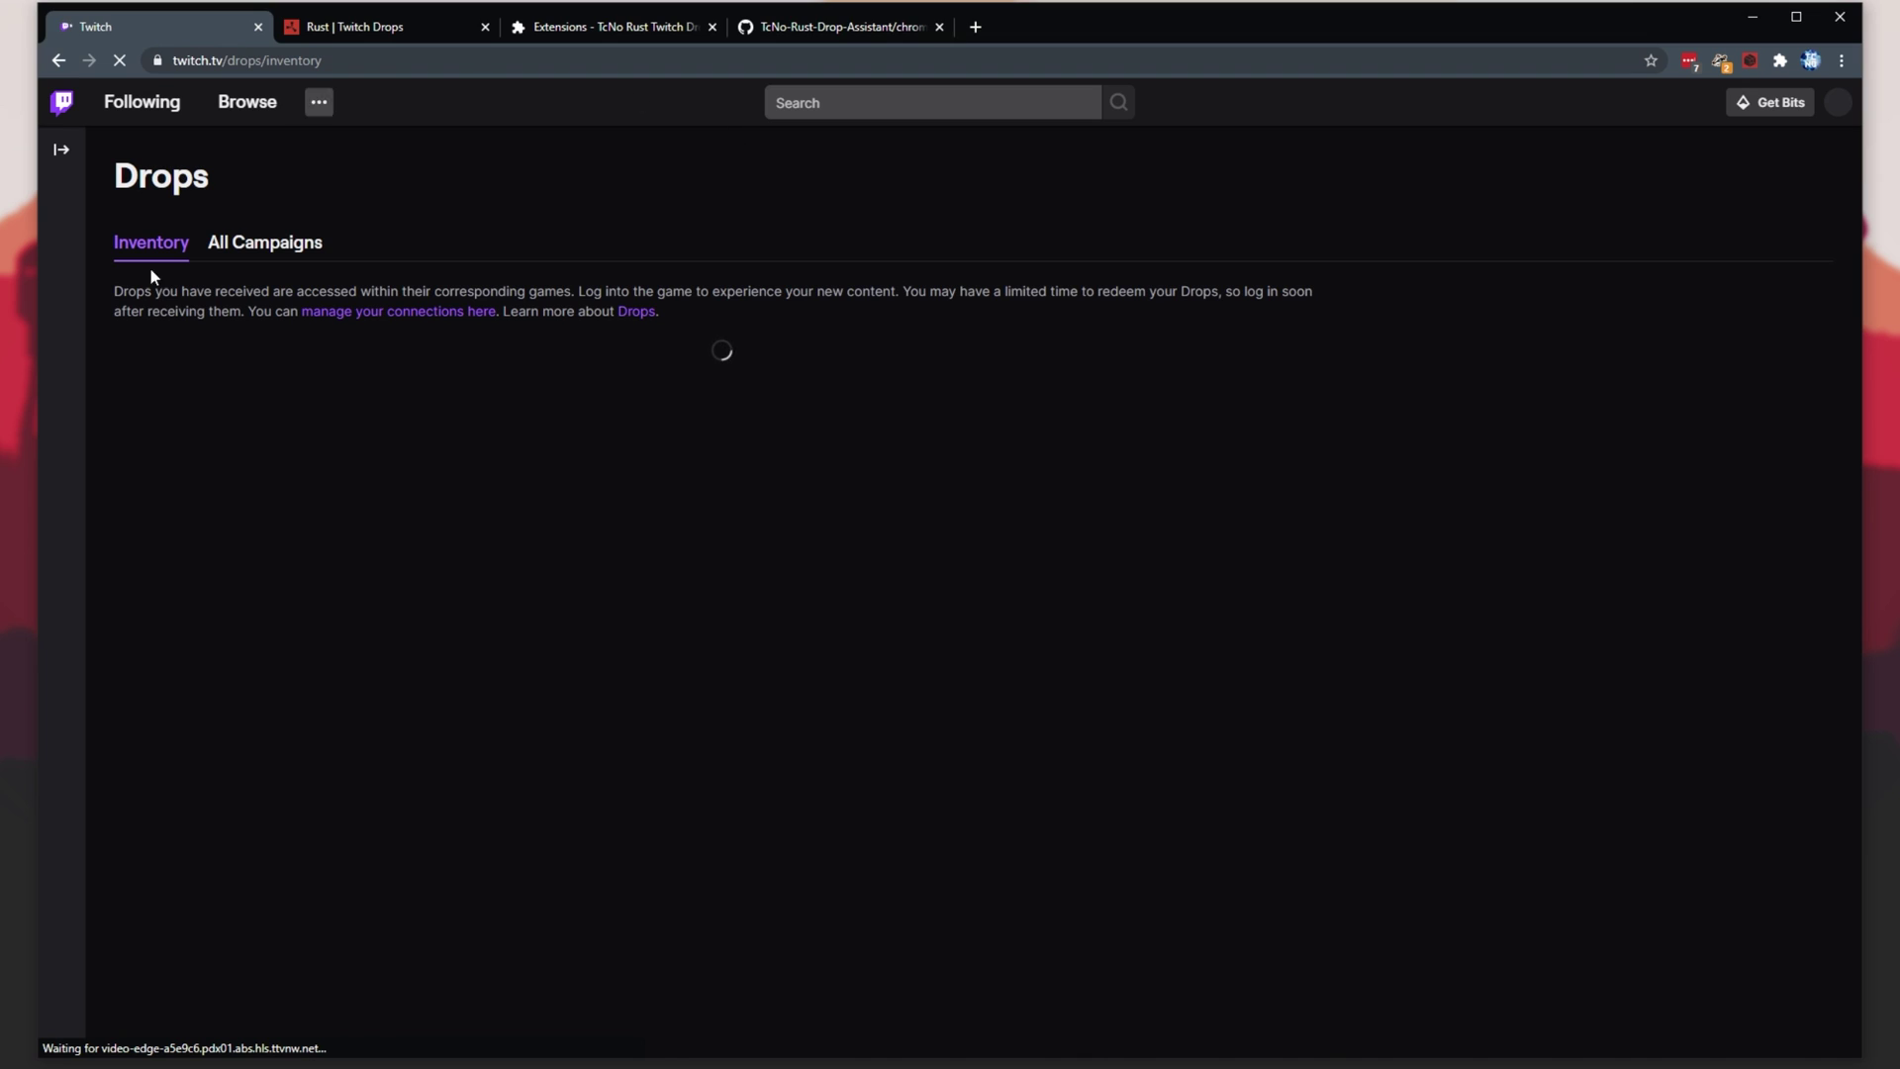
# Step: Highlight the claimed hJune Jackhammer and Hutnik MP5 titles, then return to the Rust drops page
pyautogui.scroll(-2, 1231, 368)
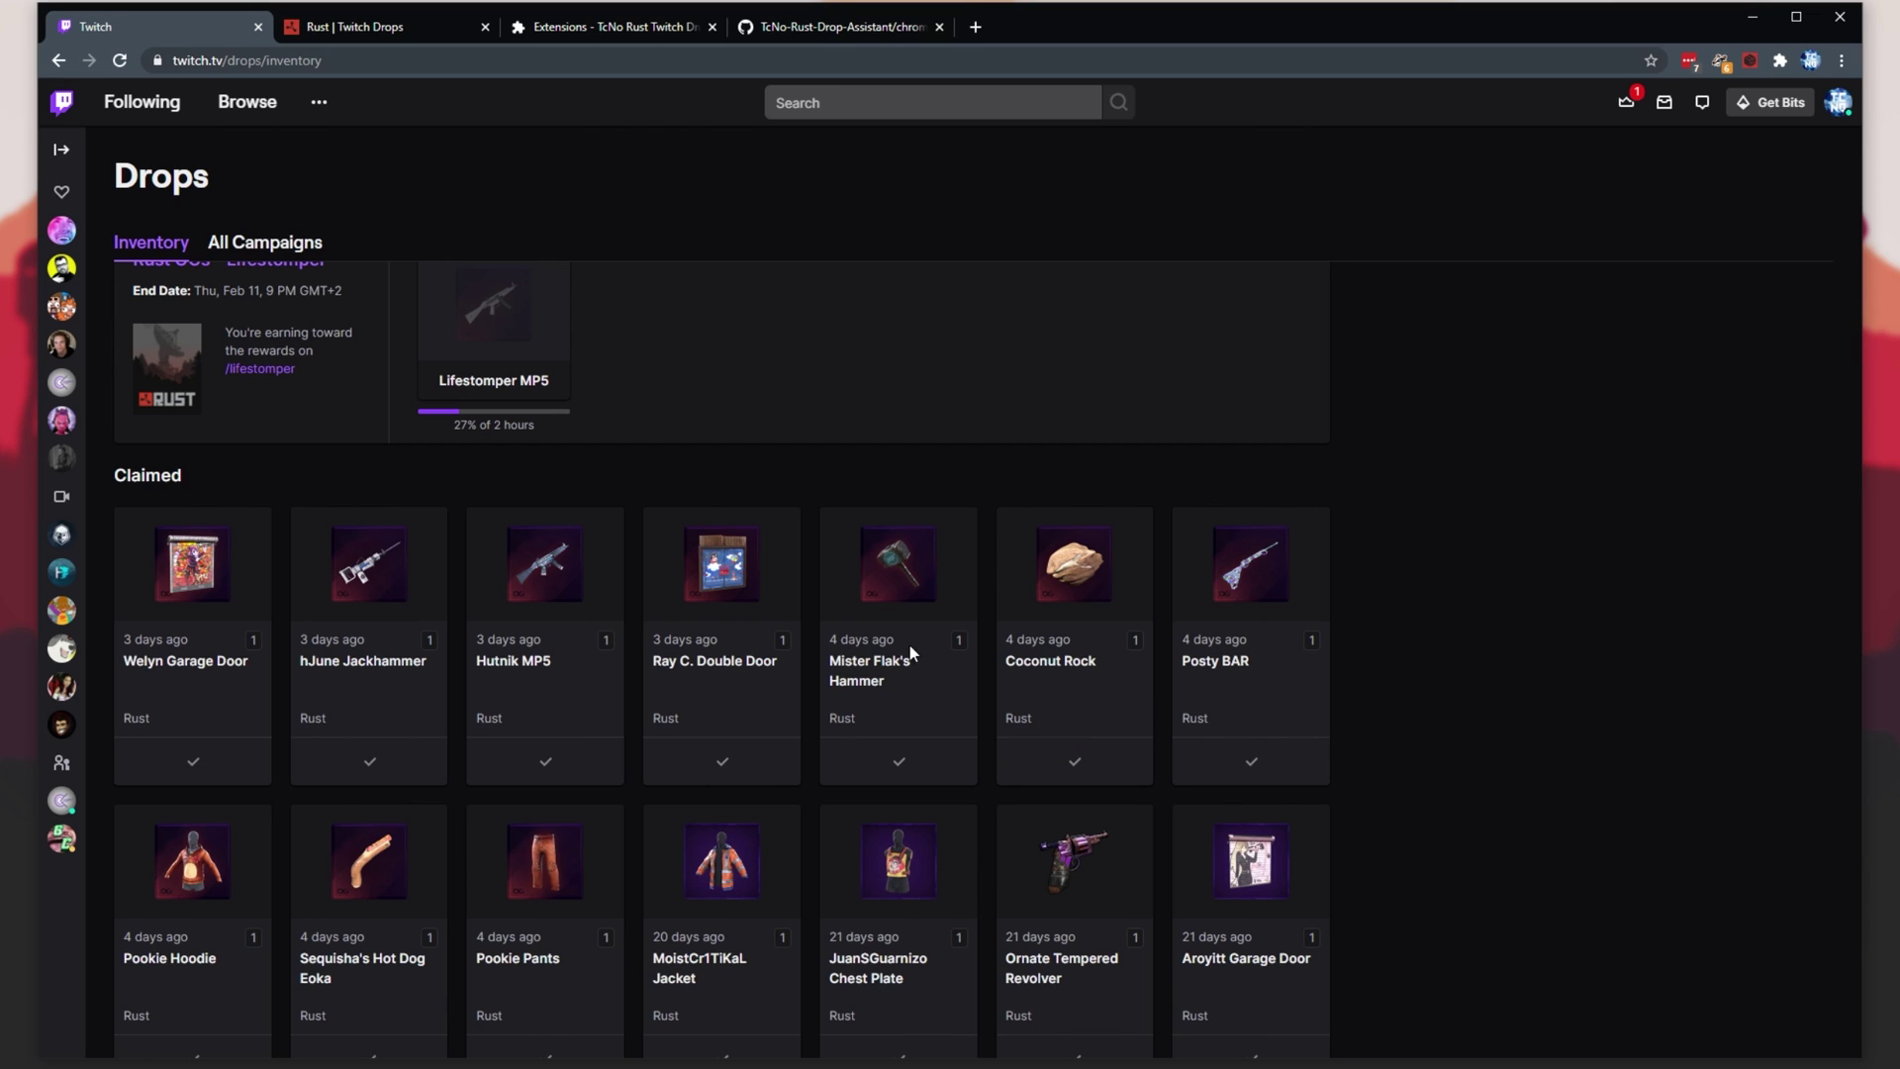
pyautogui.moveTo(168, 676); pyautogui.dragTo(174, 661)
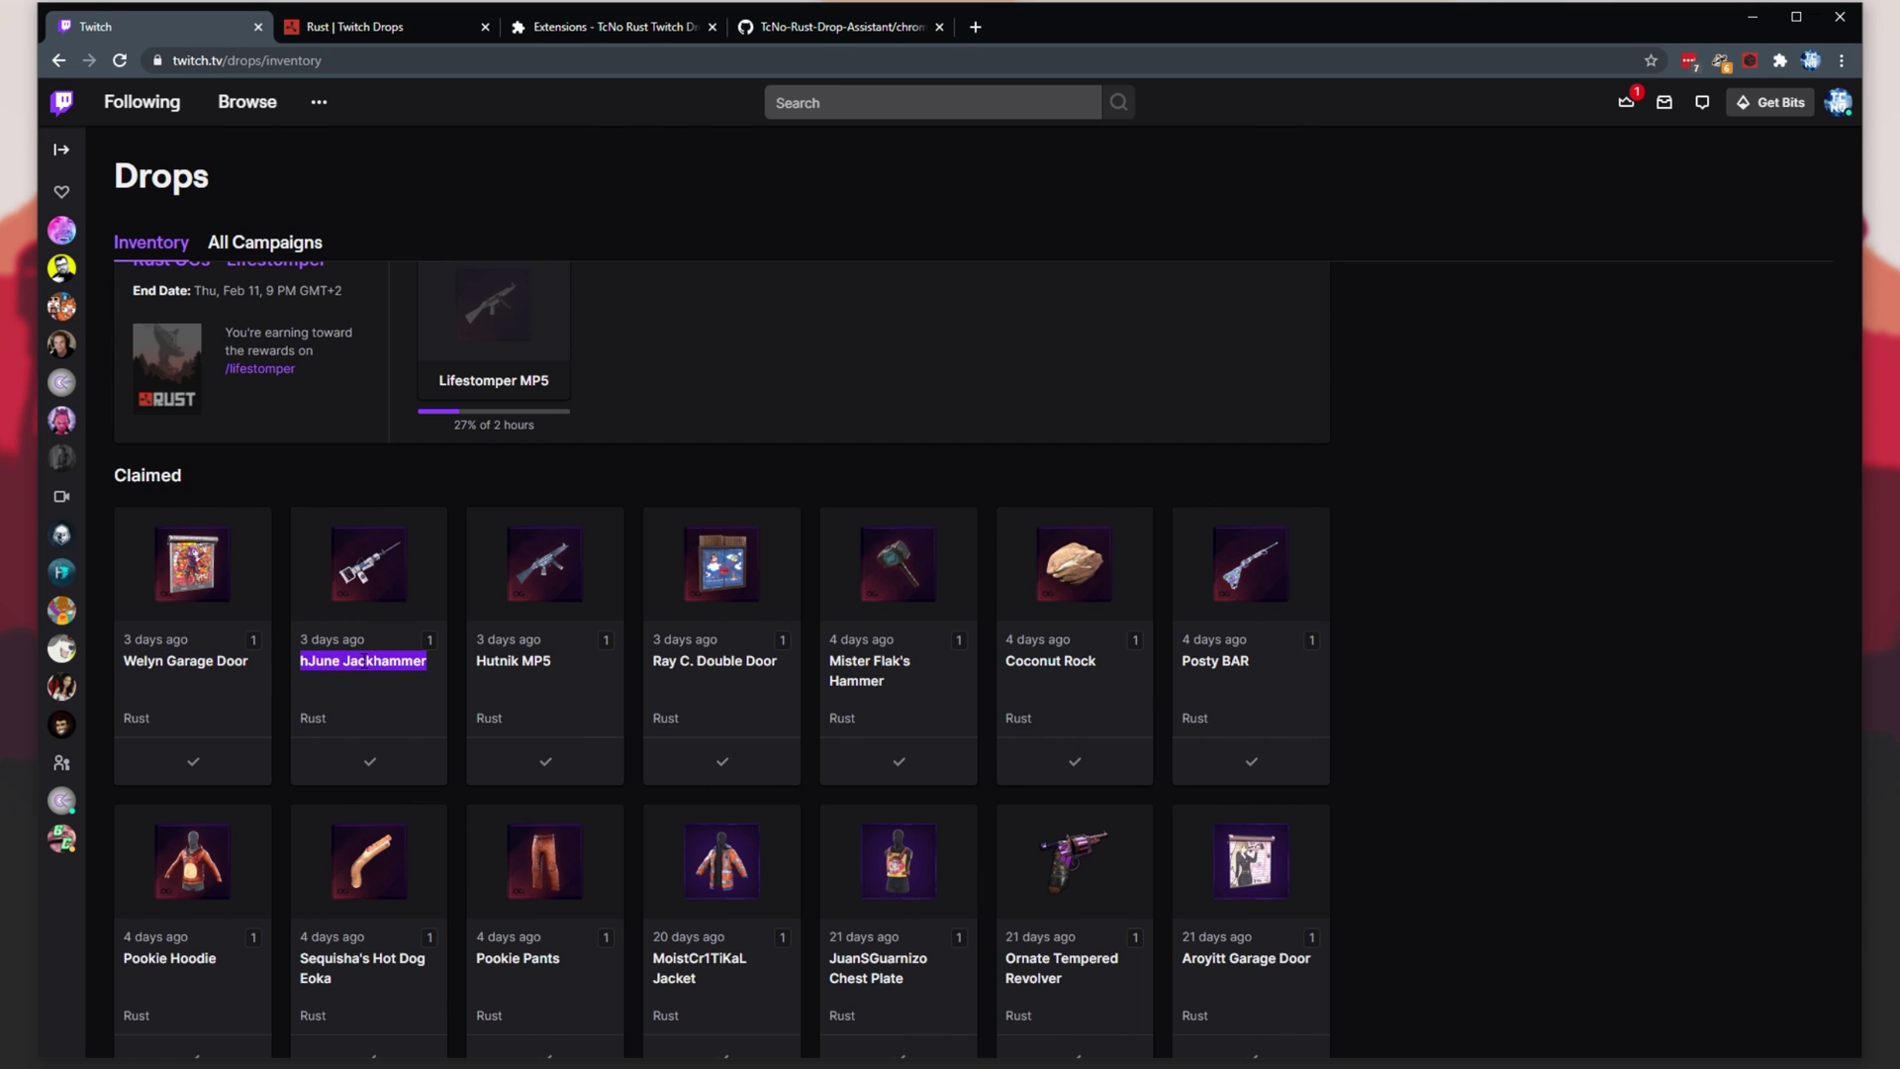
pyautogui.moveTo(504, 669); pyautogui.dragTo(572, 661)
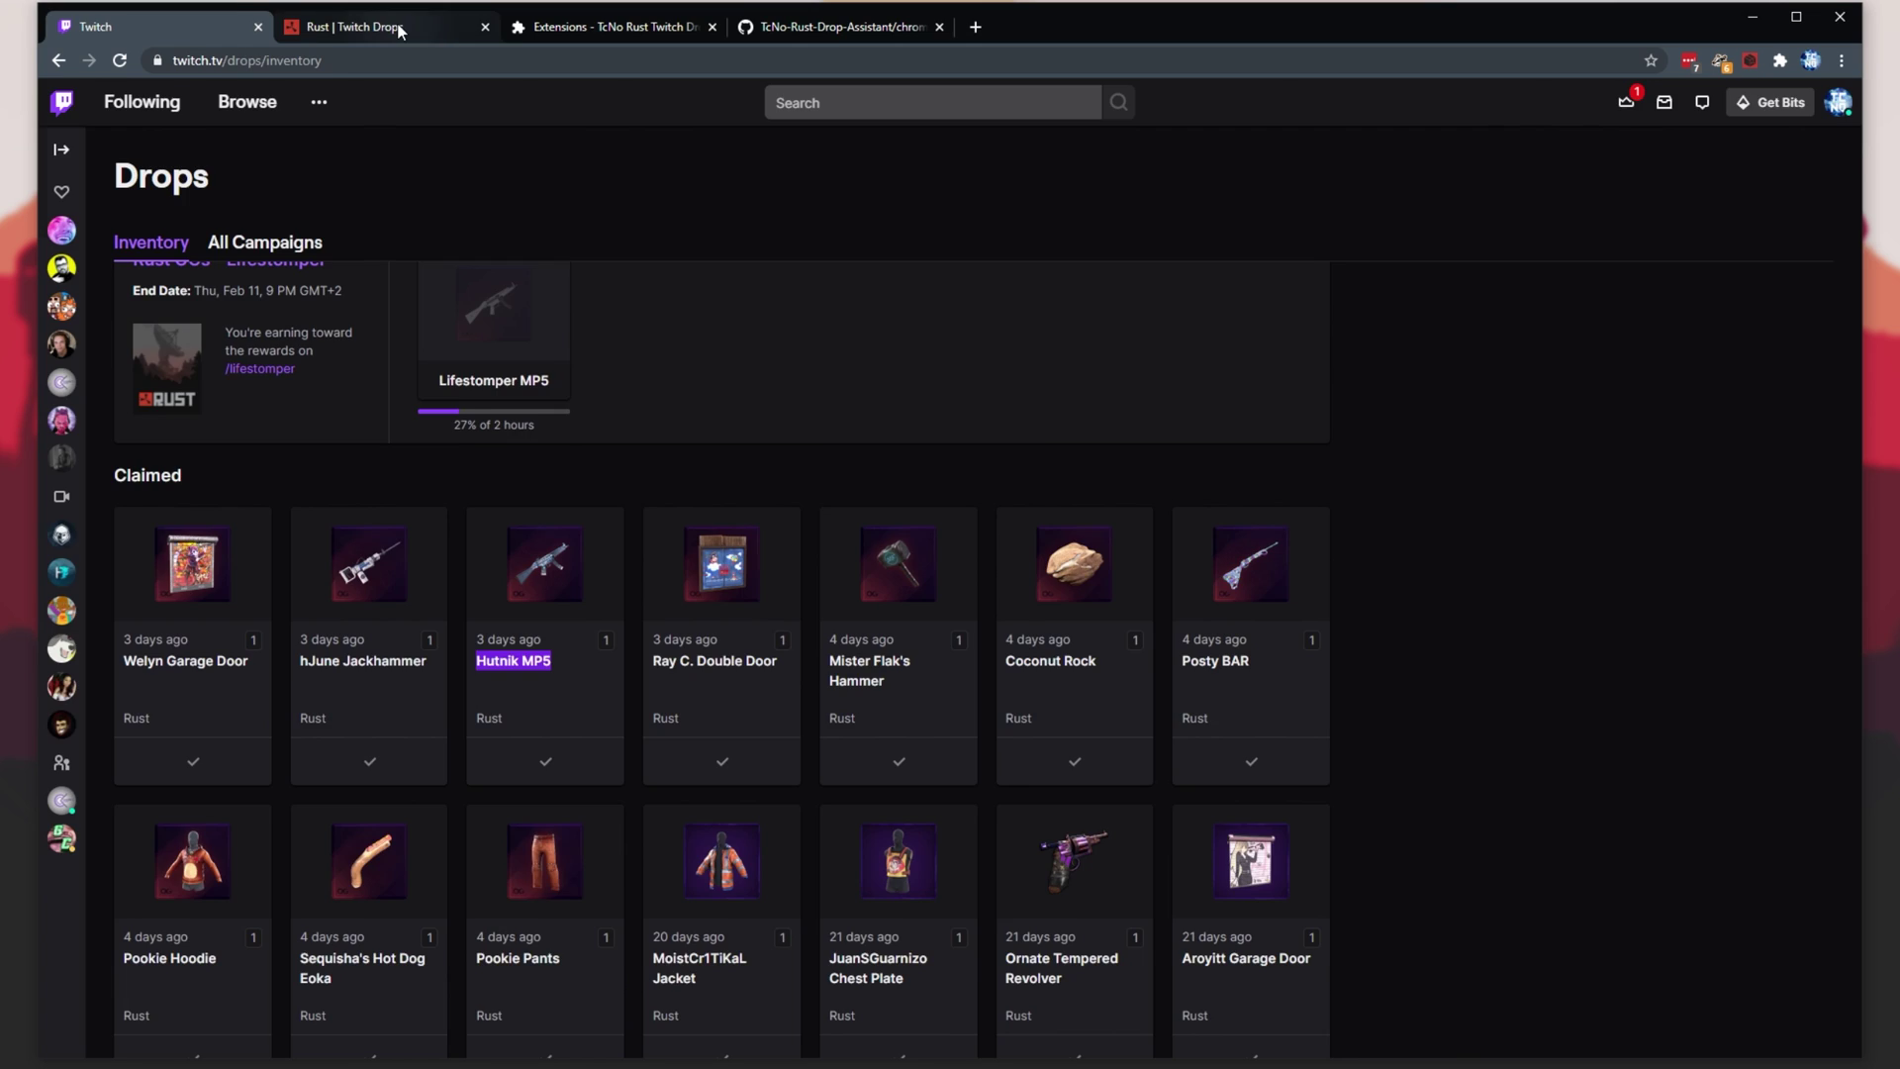
pyautogui.hotkey('ctrl', 'Tab')
# Step: Scroll through the Streamer Drops cards, then bring up Twitch's Drops inventory showing Coconut Rock and Lifestomper MP5
pyautogui.scroll(-1, 621, 712)
pyautogui.scroll(-1, 622, 712)
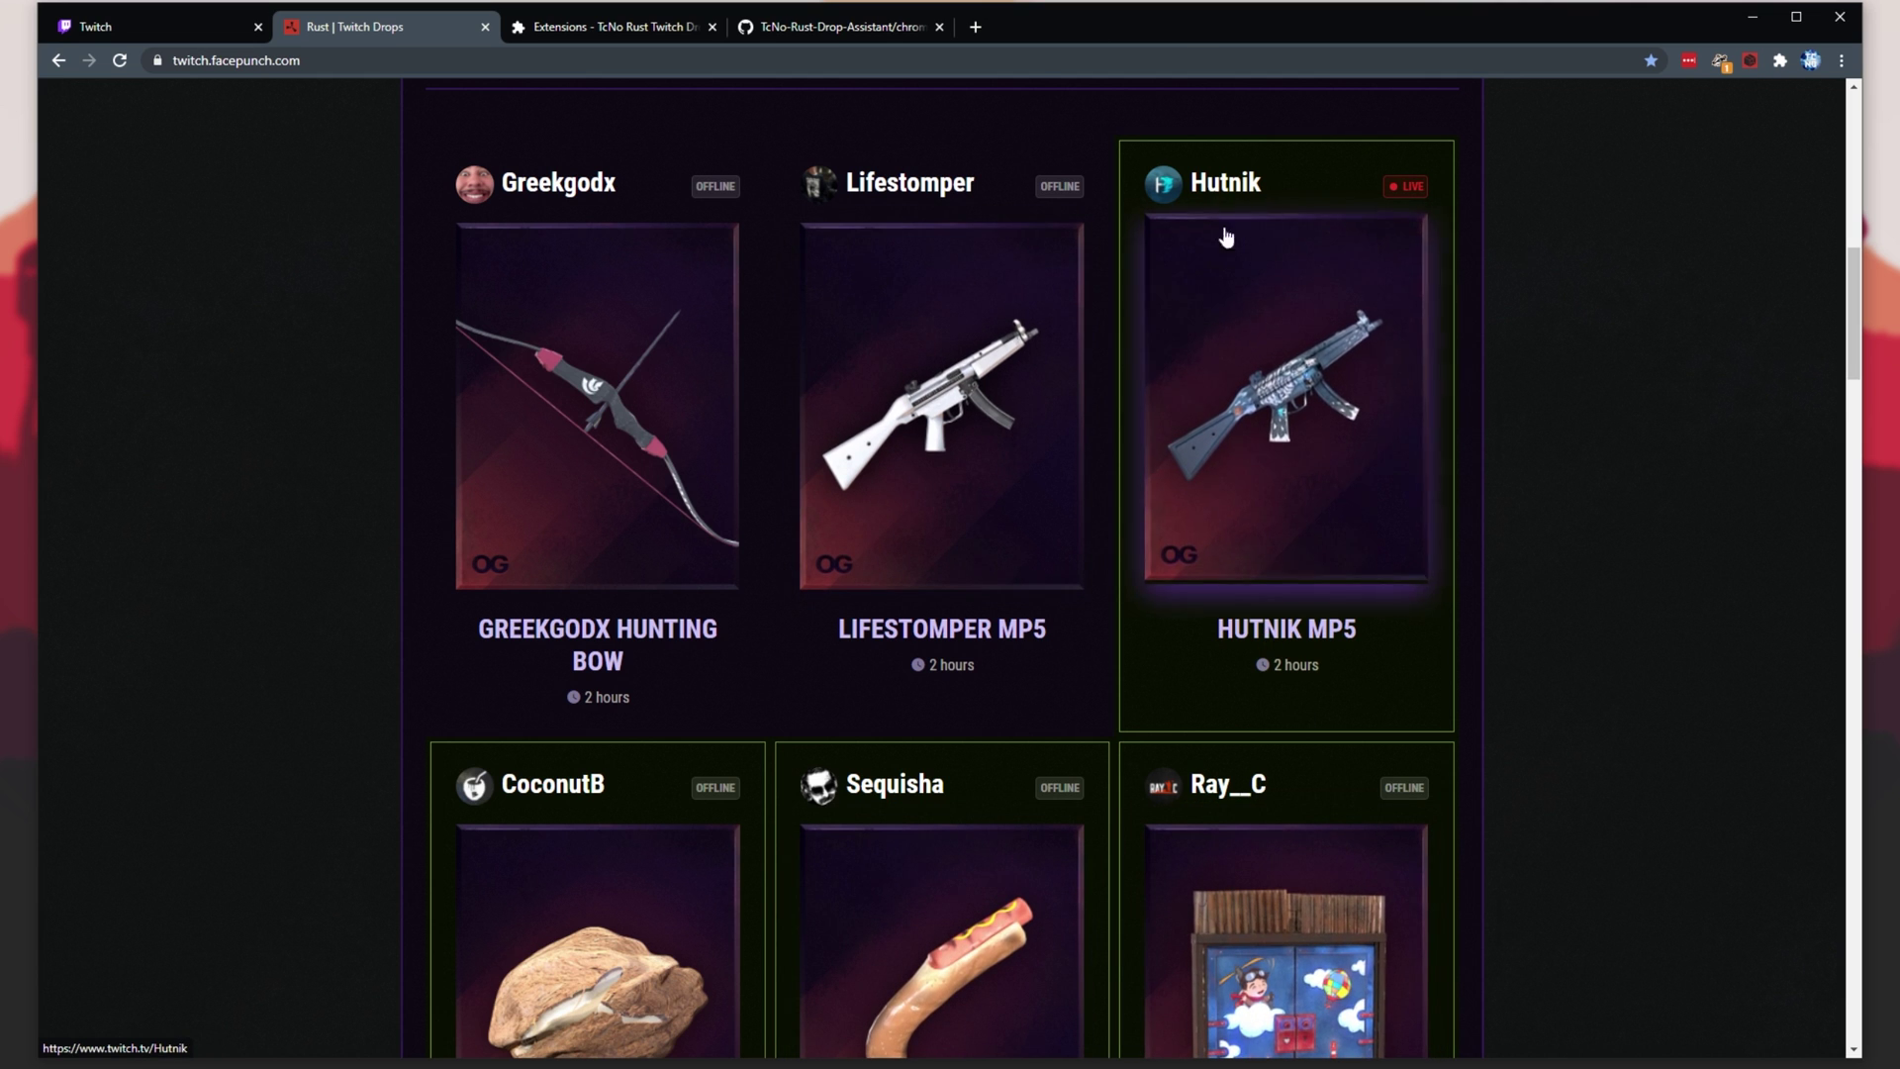
pyautogui.scroll(-2, 1481, 924)
pyautogui.scroll(-11, 1480, 913)
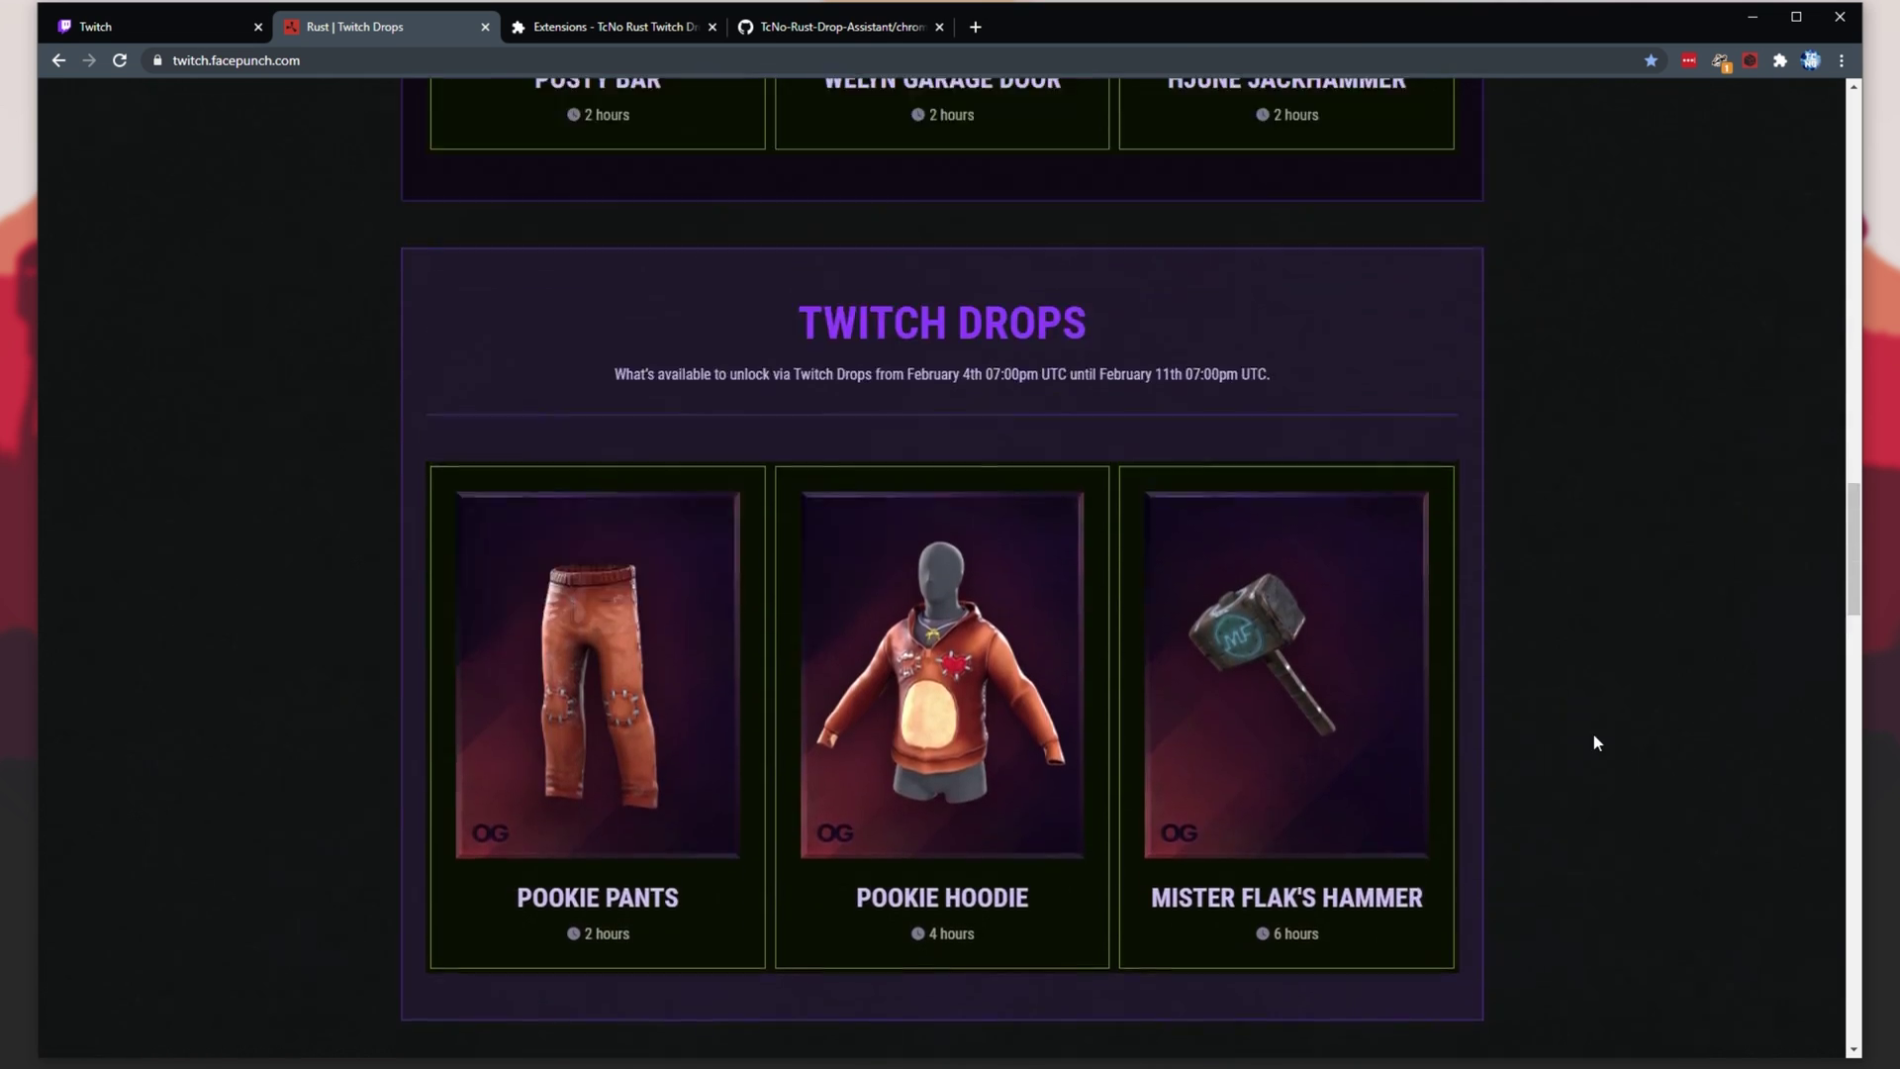
pyautogui.scroll(8, 1589, 723)
pyautogui.scroll(7, 1587, 715)
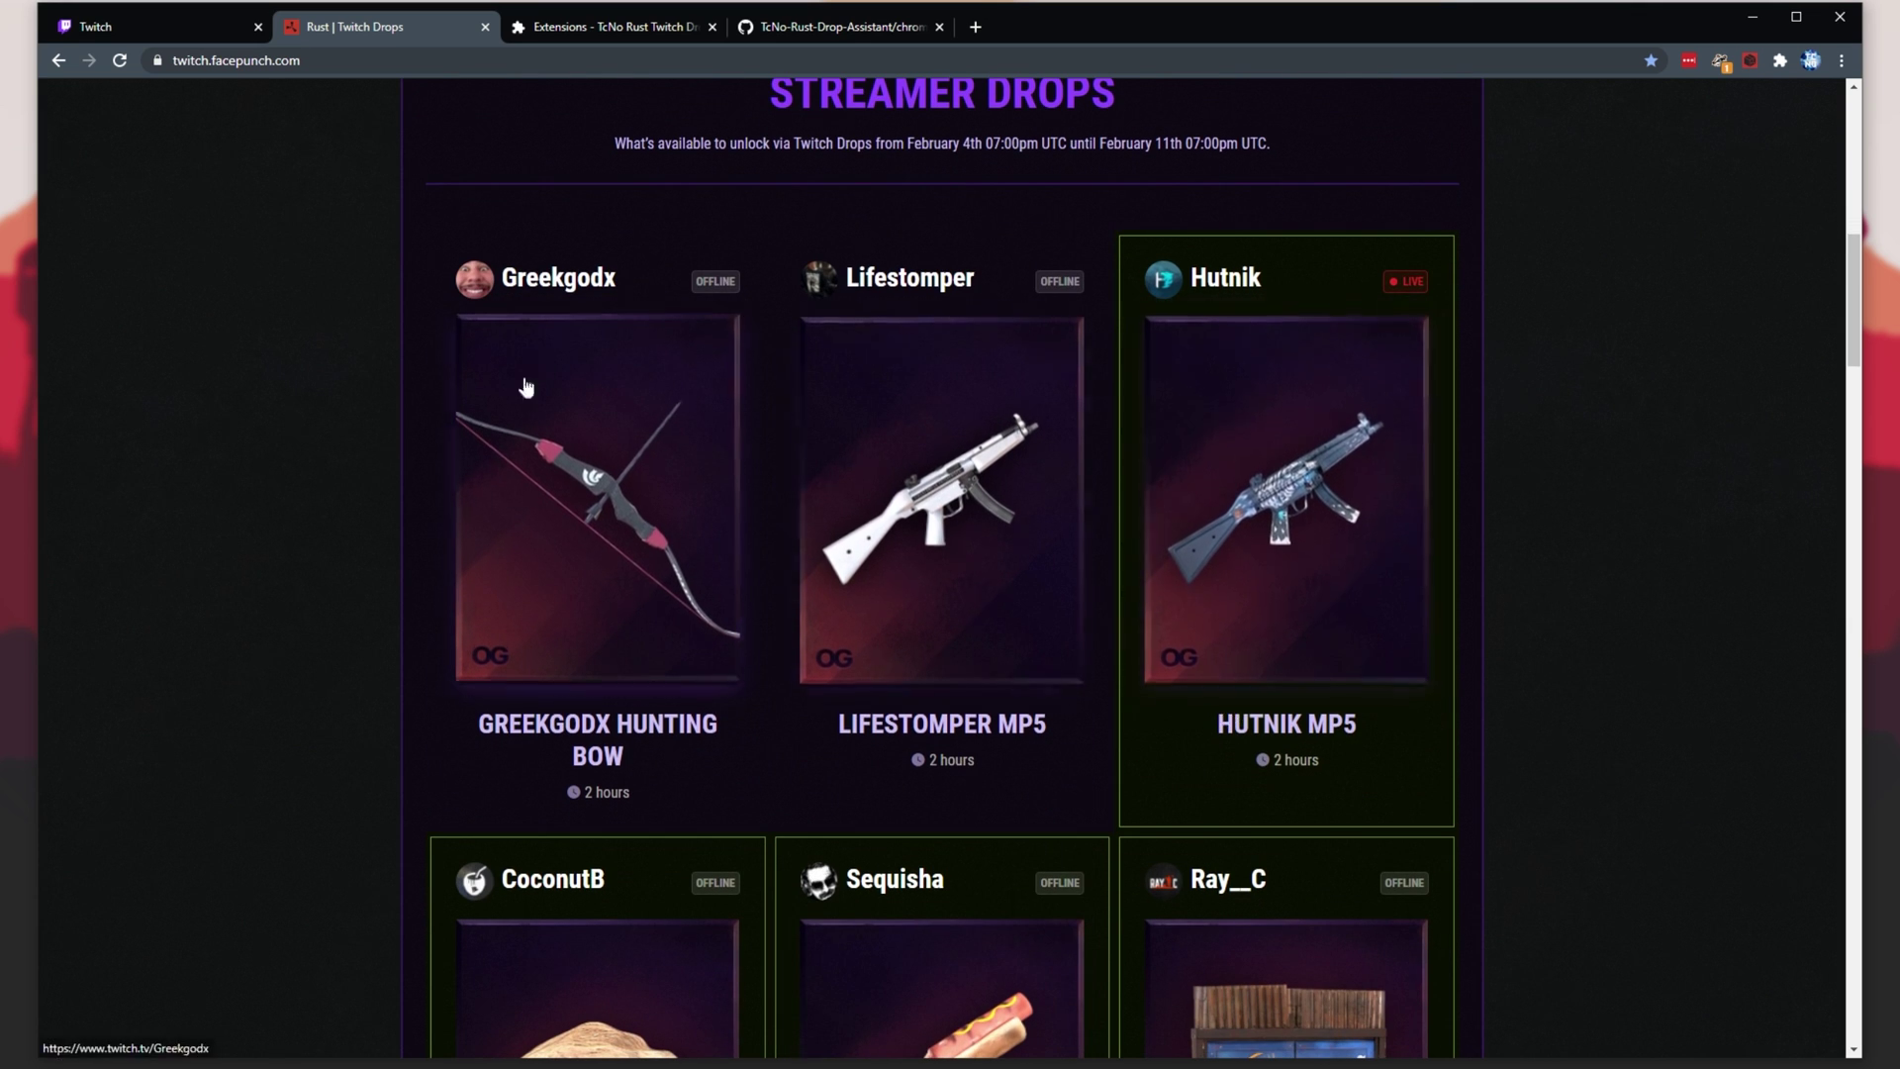
pyautogui.scroll(-6, 1150, 421)
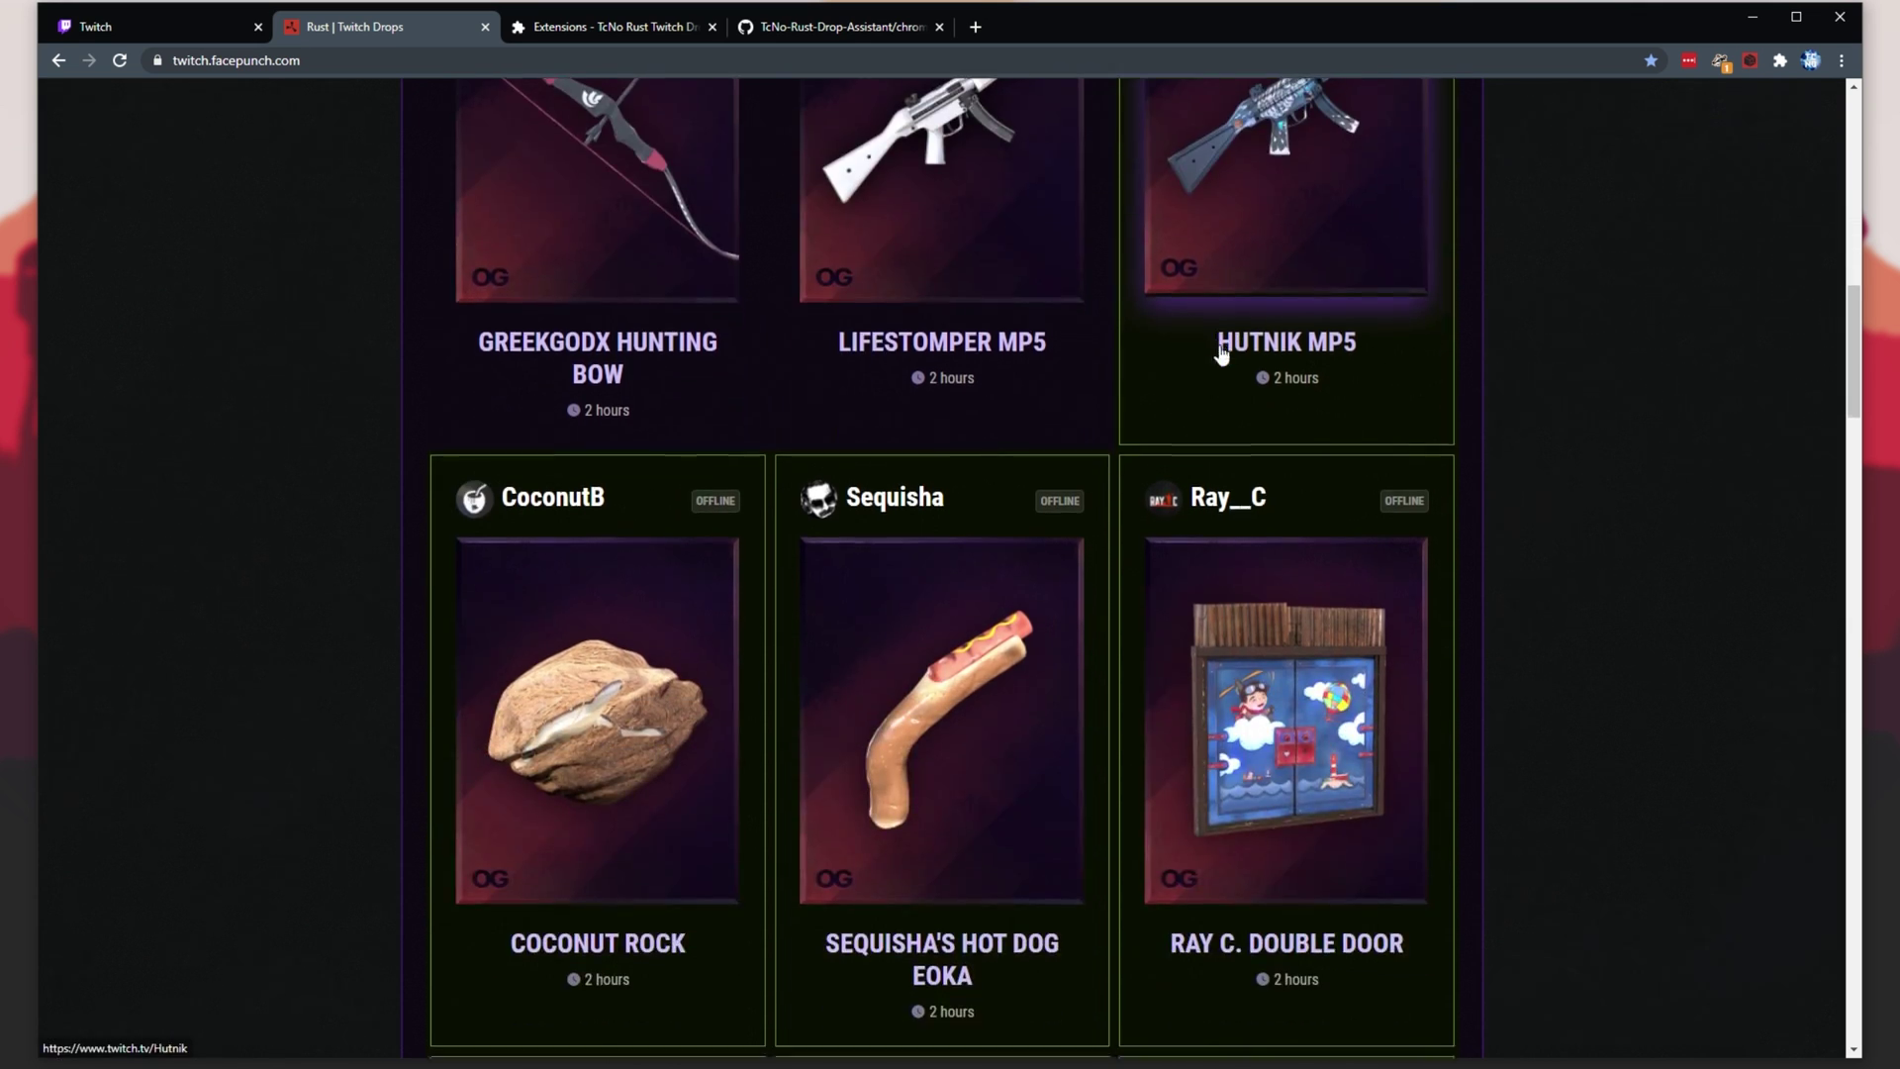
pyautogui.scroll(-2, 1061, 636)
pyautogui.scroll(9, 1451, 823)
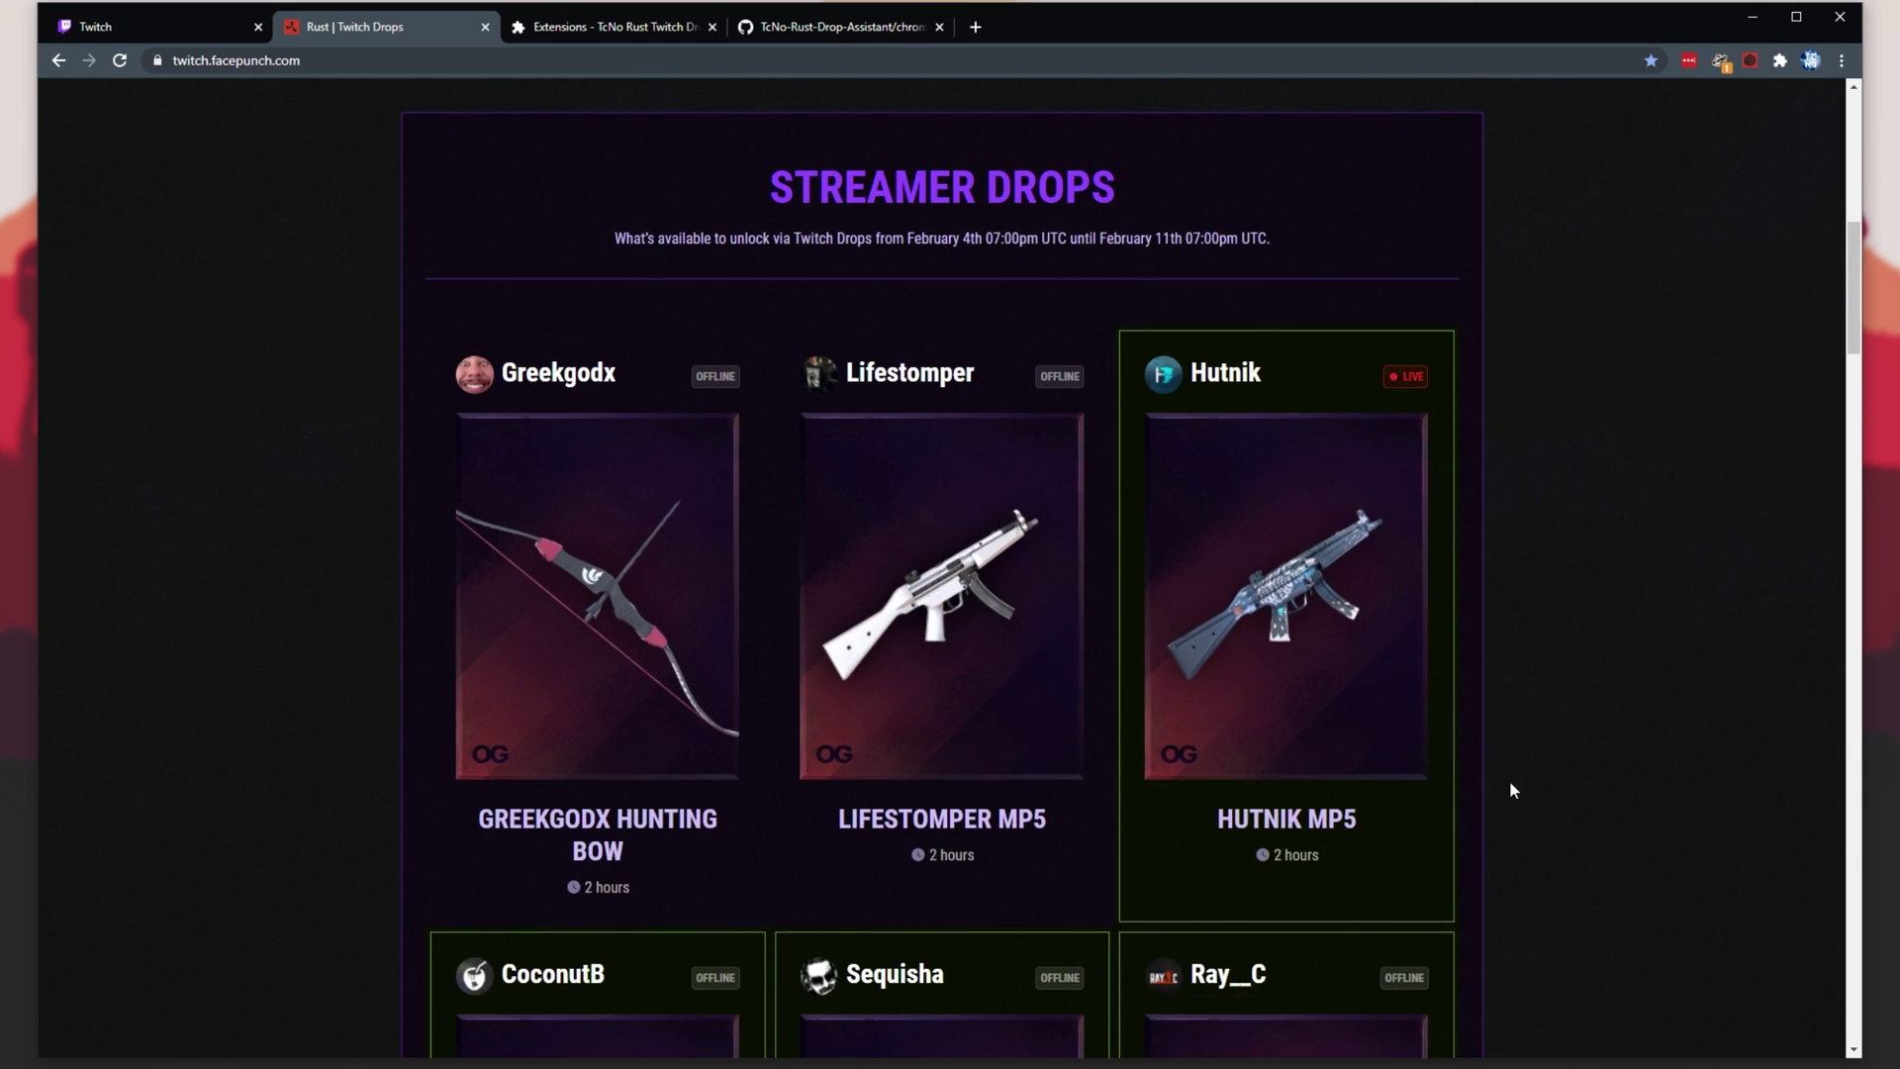
pyautogui.scroll(6, 1510, 780)
pyautogui.scroll(-9, 1511, 791)
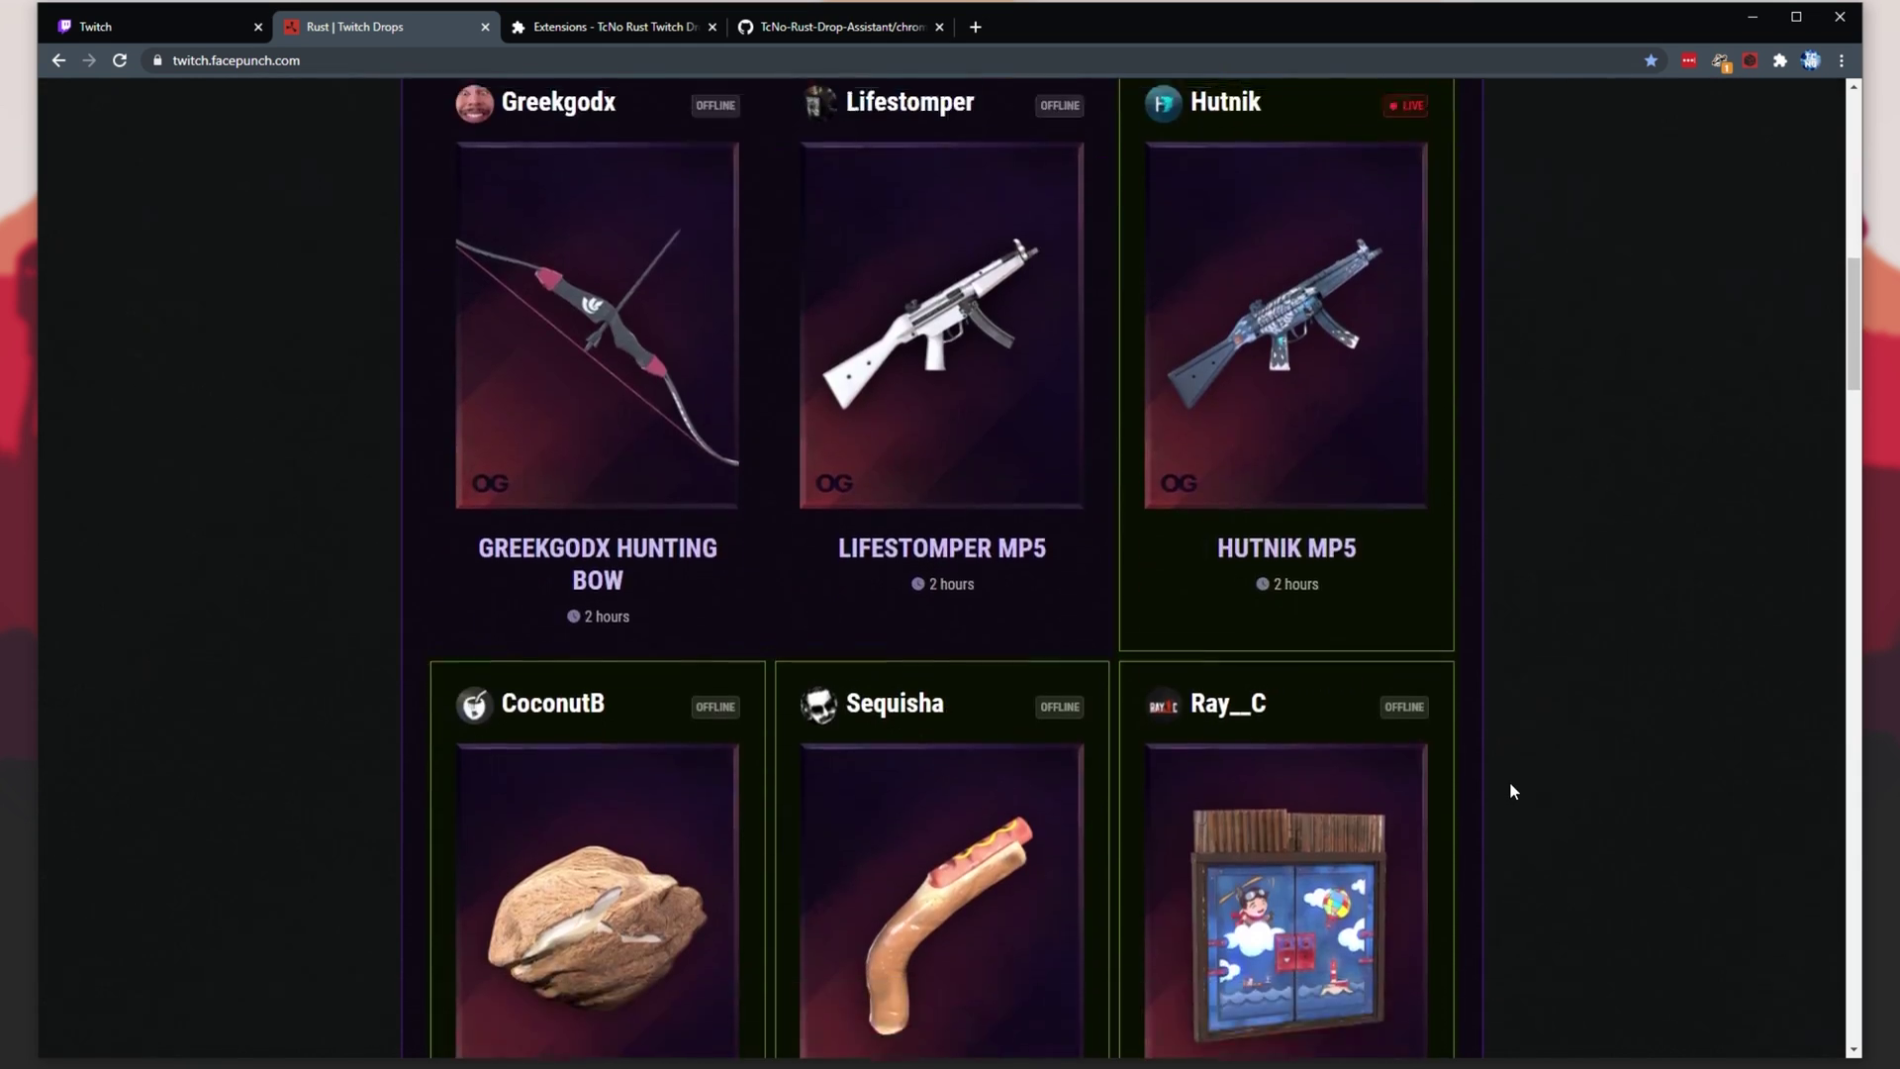
pyautogui.scroll(3, 1502, 784)
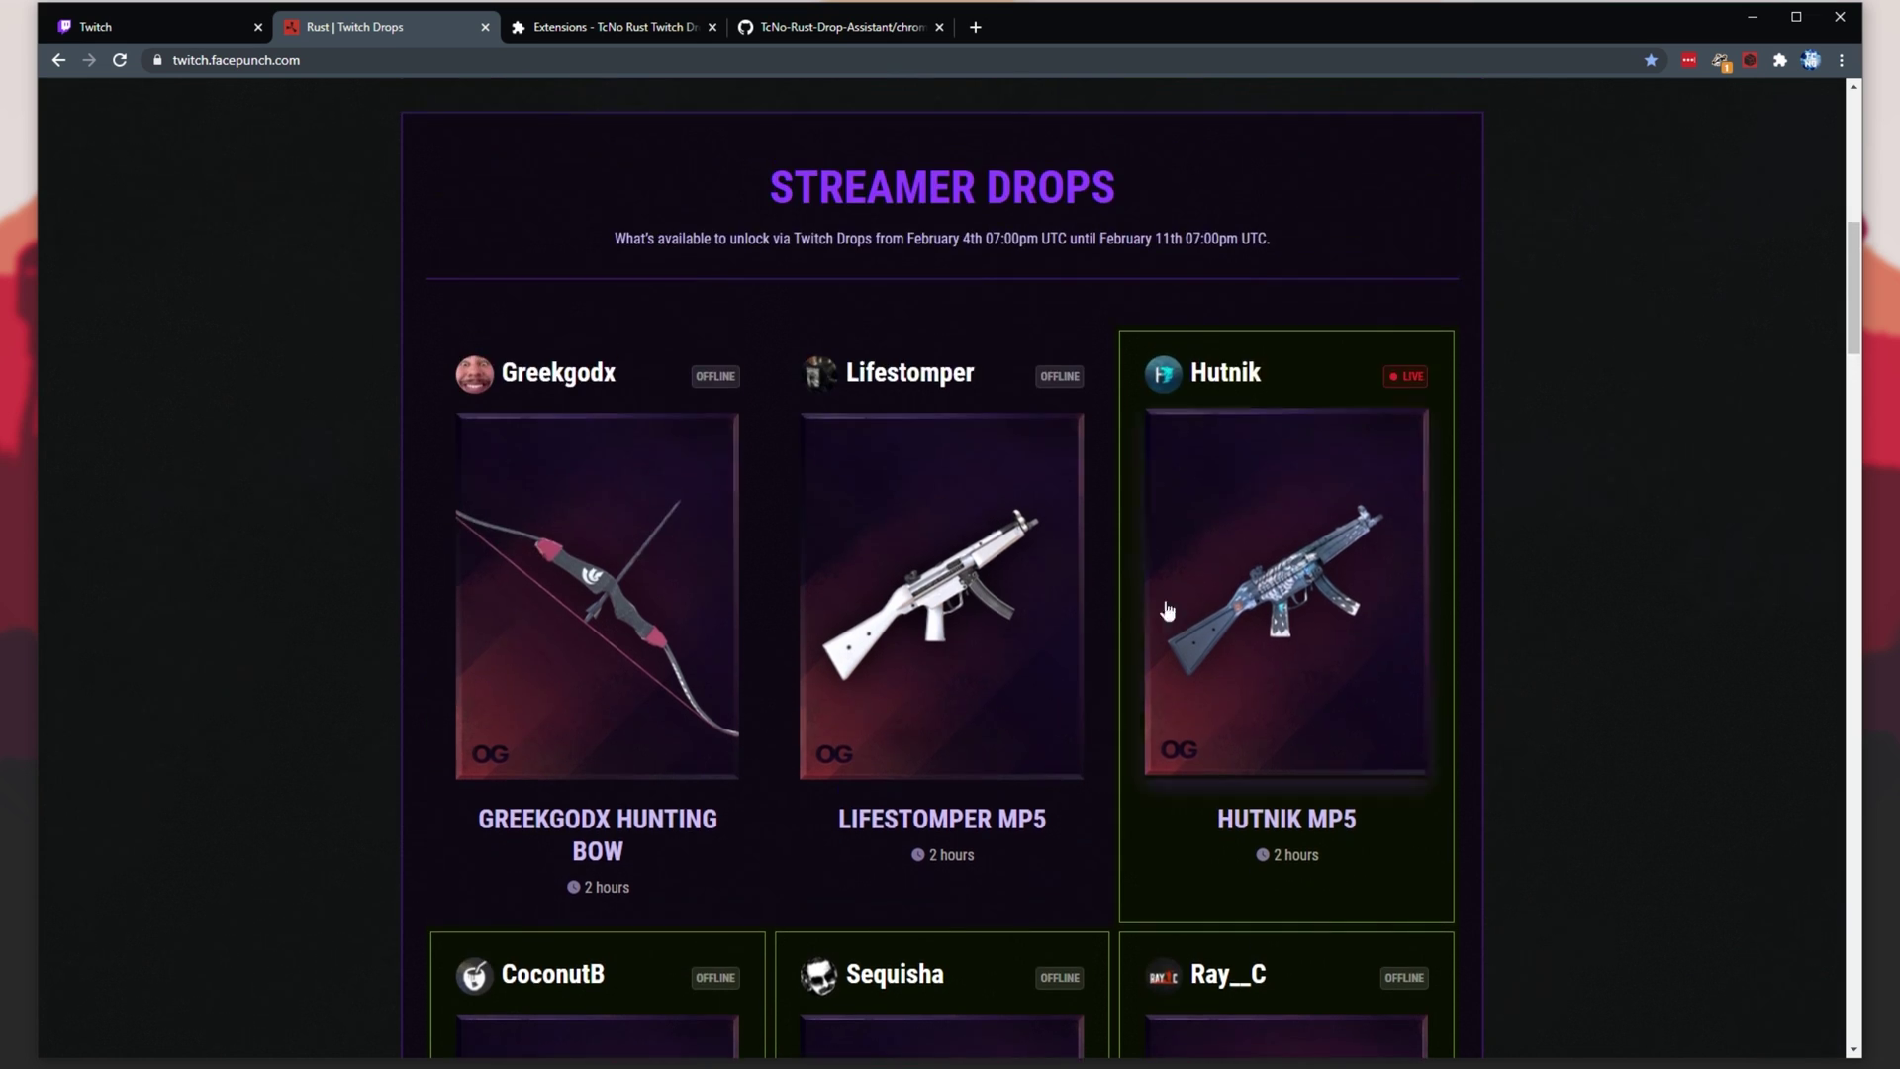
pyautogui.scroll(-5, 1519, 789)
pyautogui.scroll(1, 1525, 797)
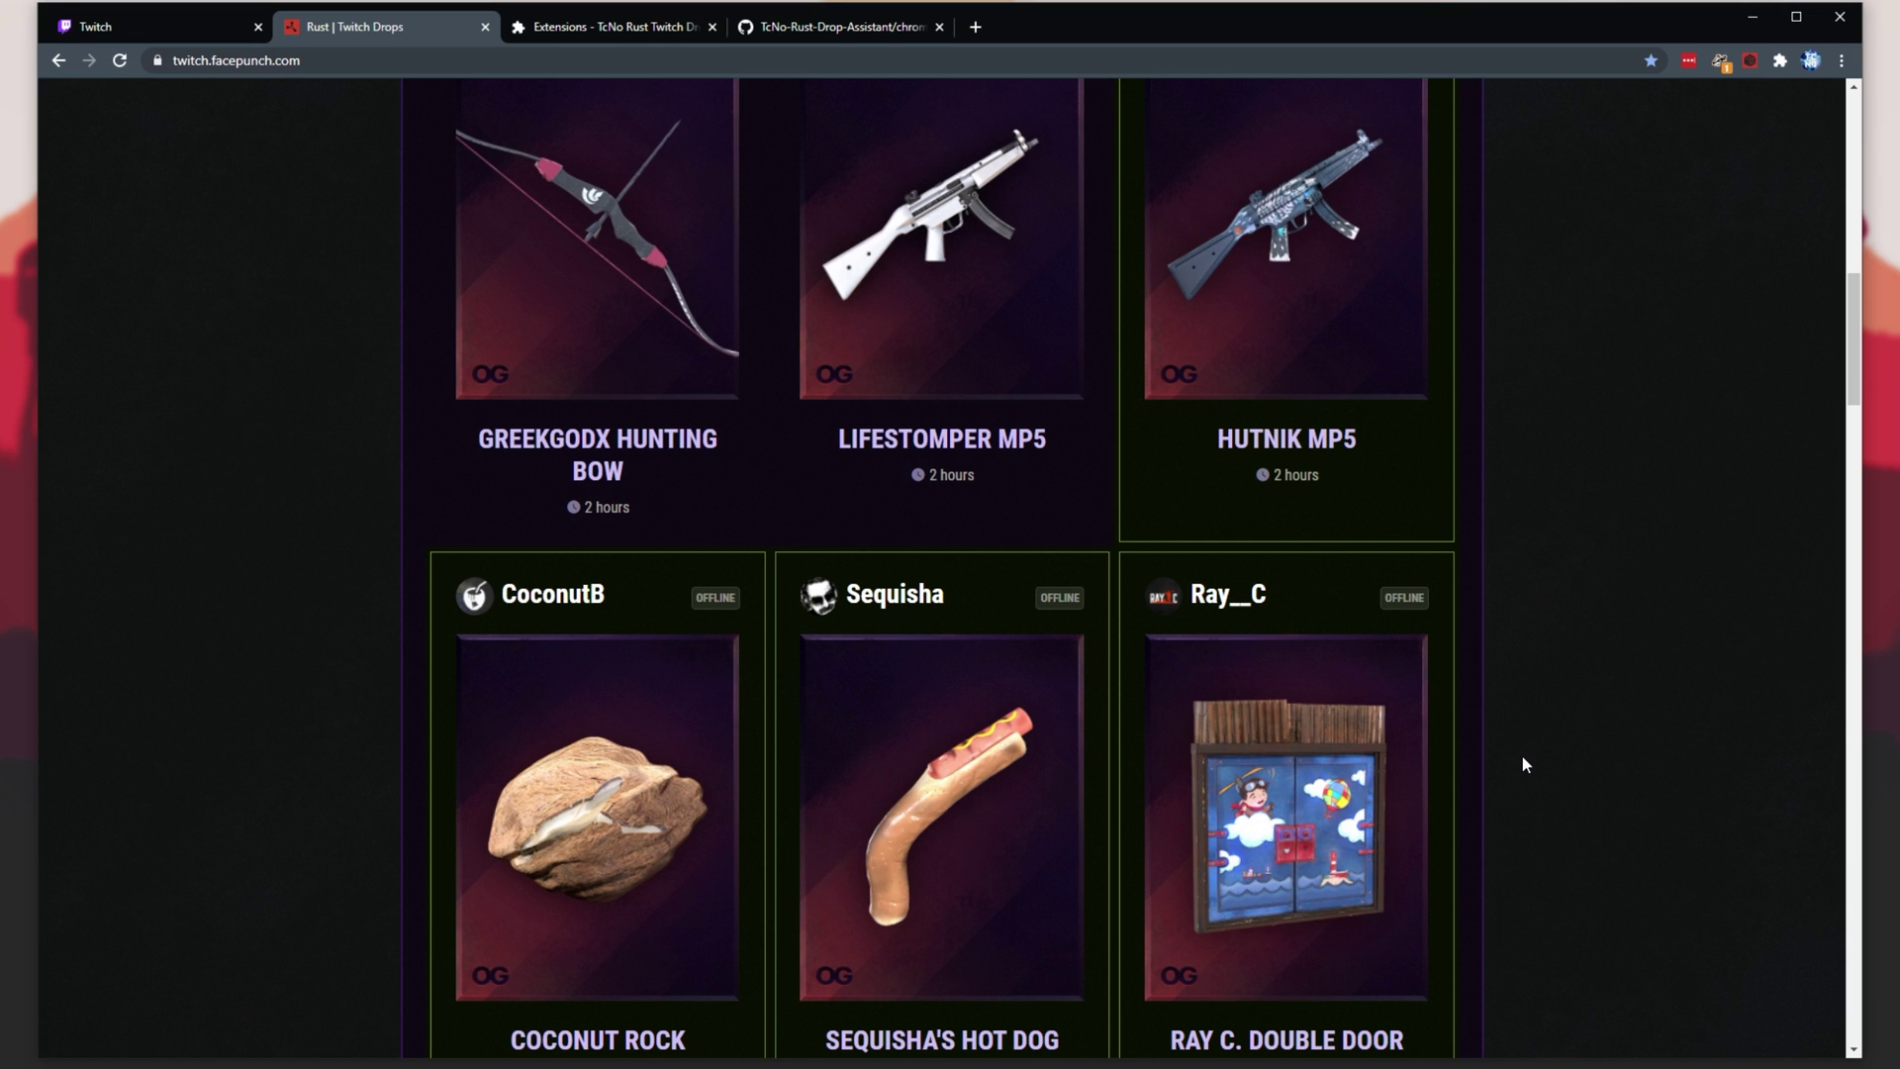
pyautogui.scroll(-4, 1450, 792)
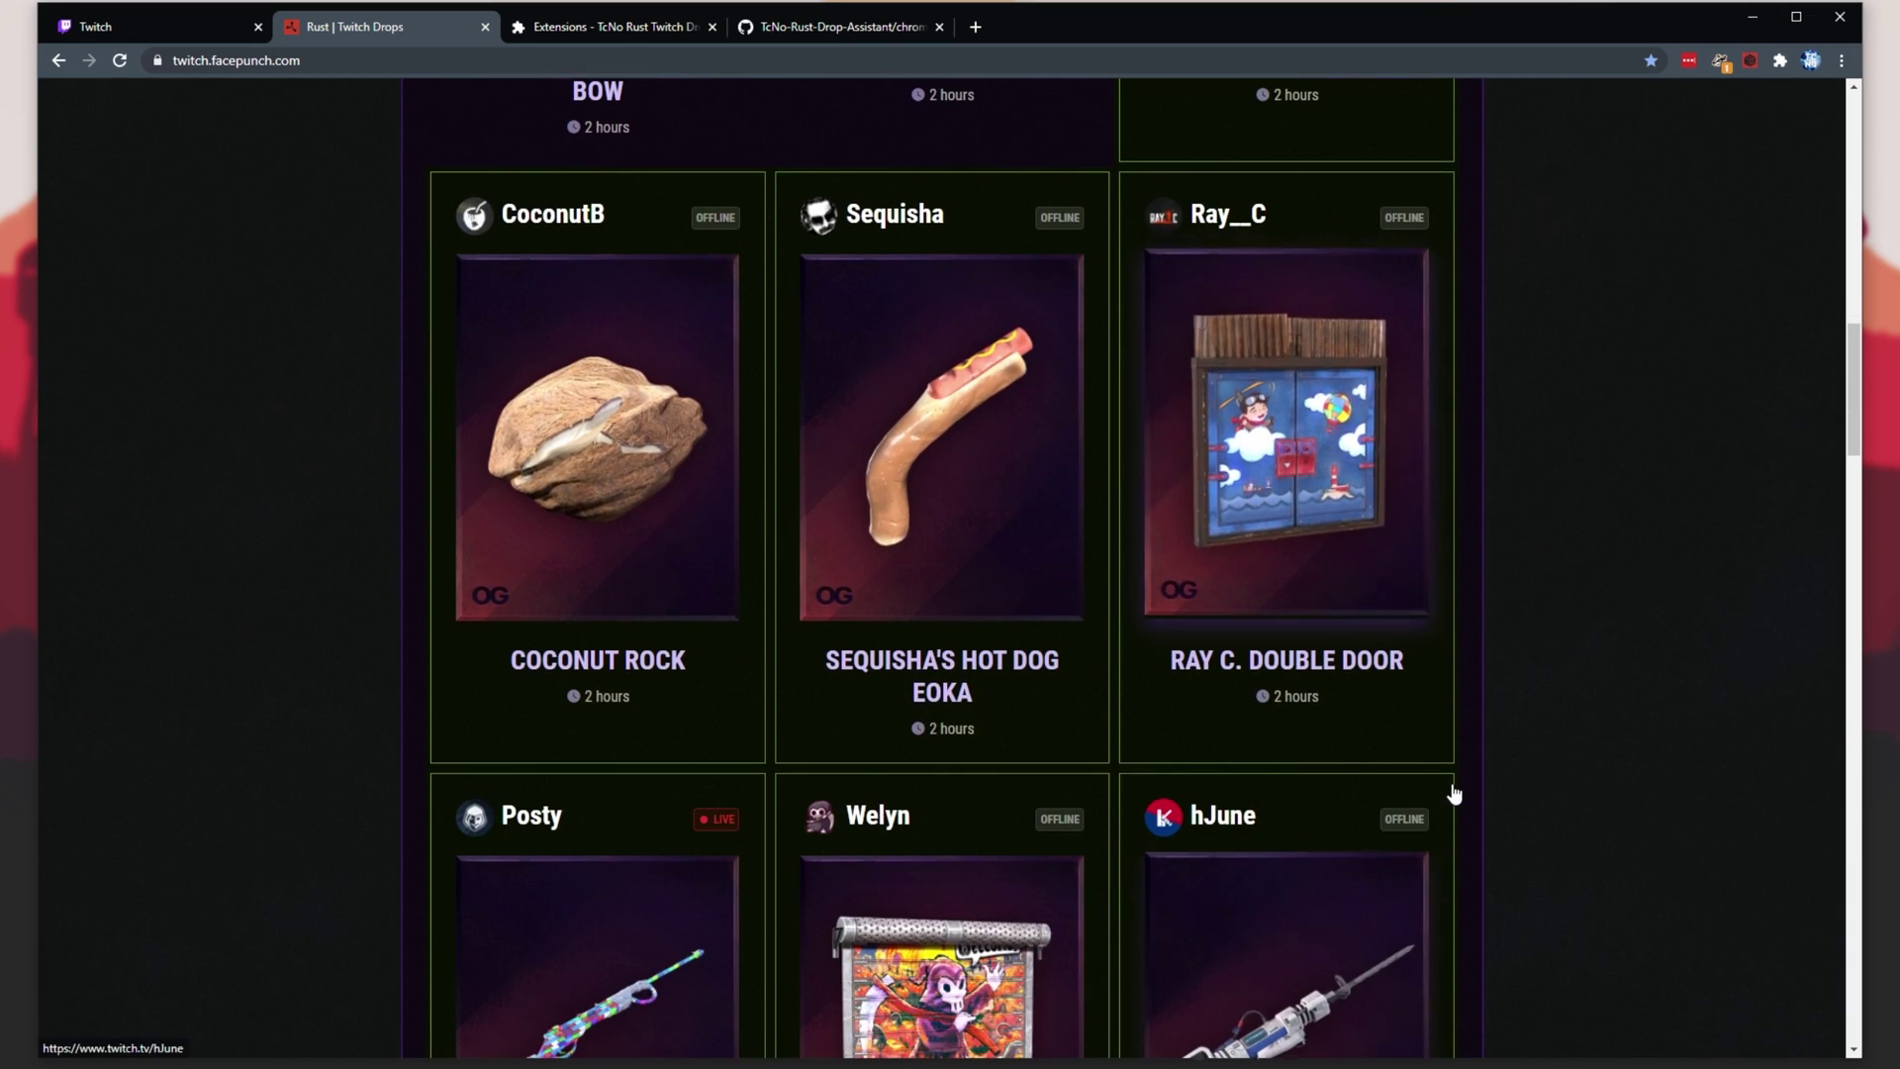
pyautogui.scroll(-1, 1472, 774)
pyautogui.click(222, 32)
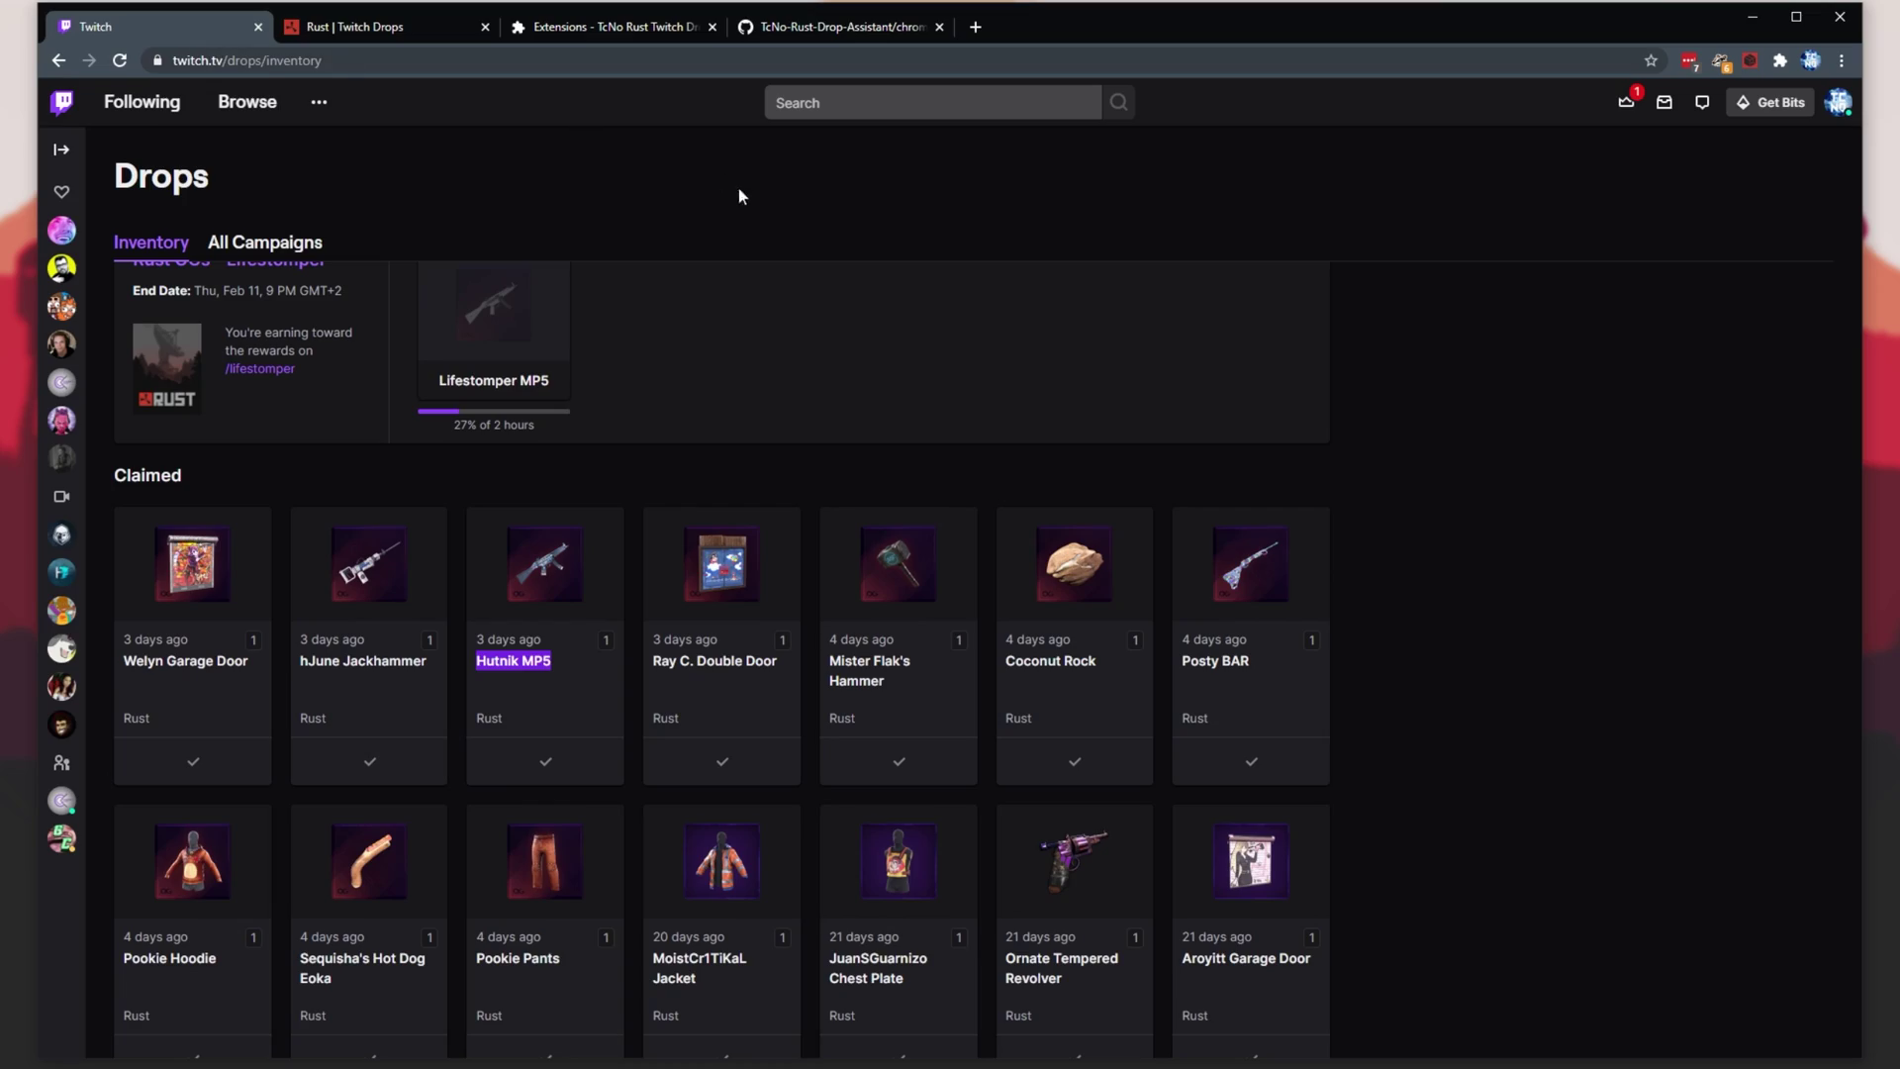
# Step: Clear the Hutnik MP5 highlight in the inventory and return to the Rust drops' Streamer Drops list
pyautogui.scroll(-1, 847, 401)
pyautogui.click(1526, 527)
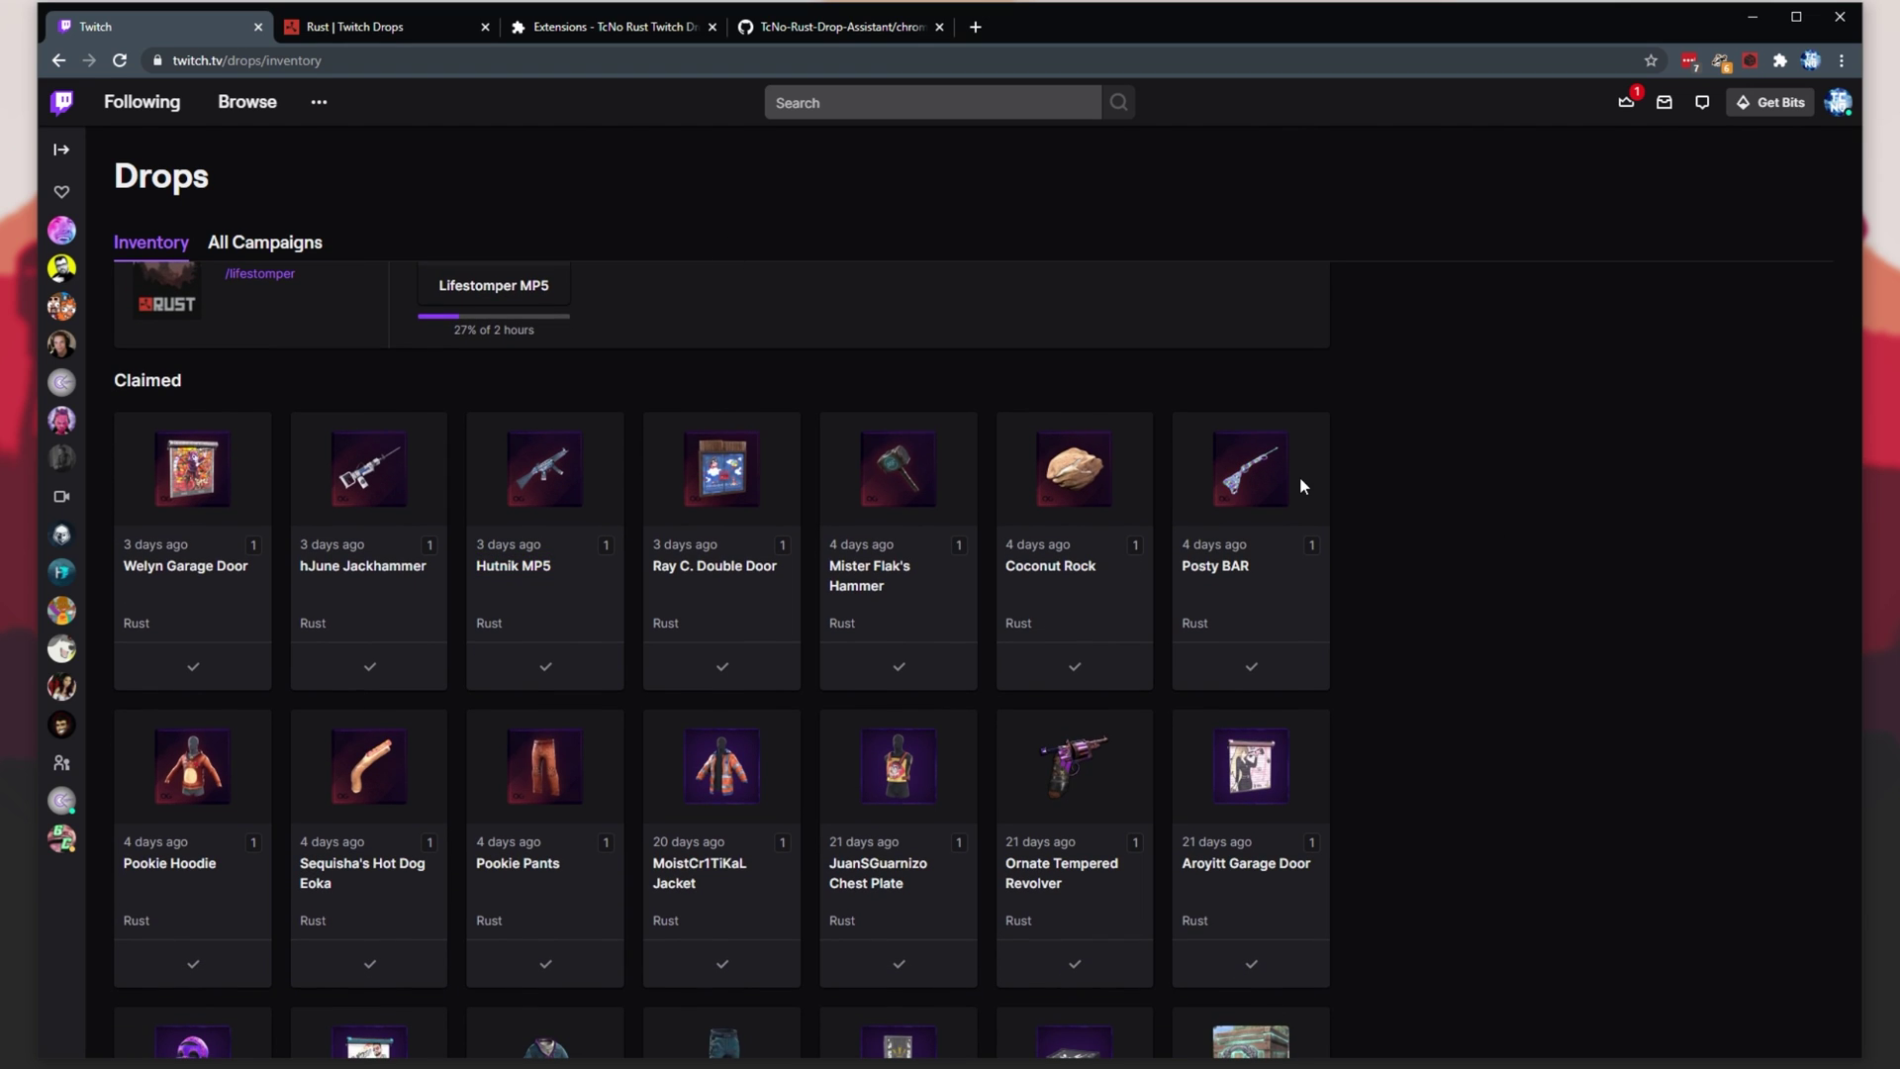
pyautogui.scroll(3, 1161, 473)
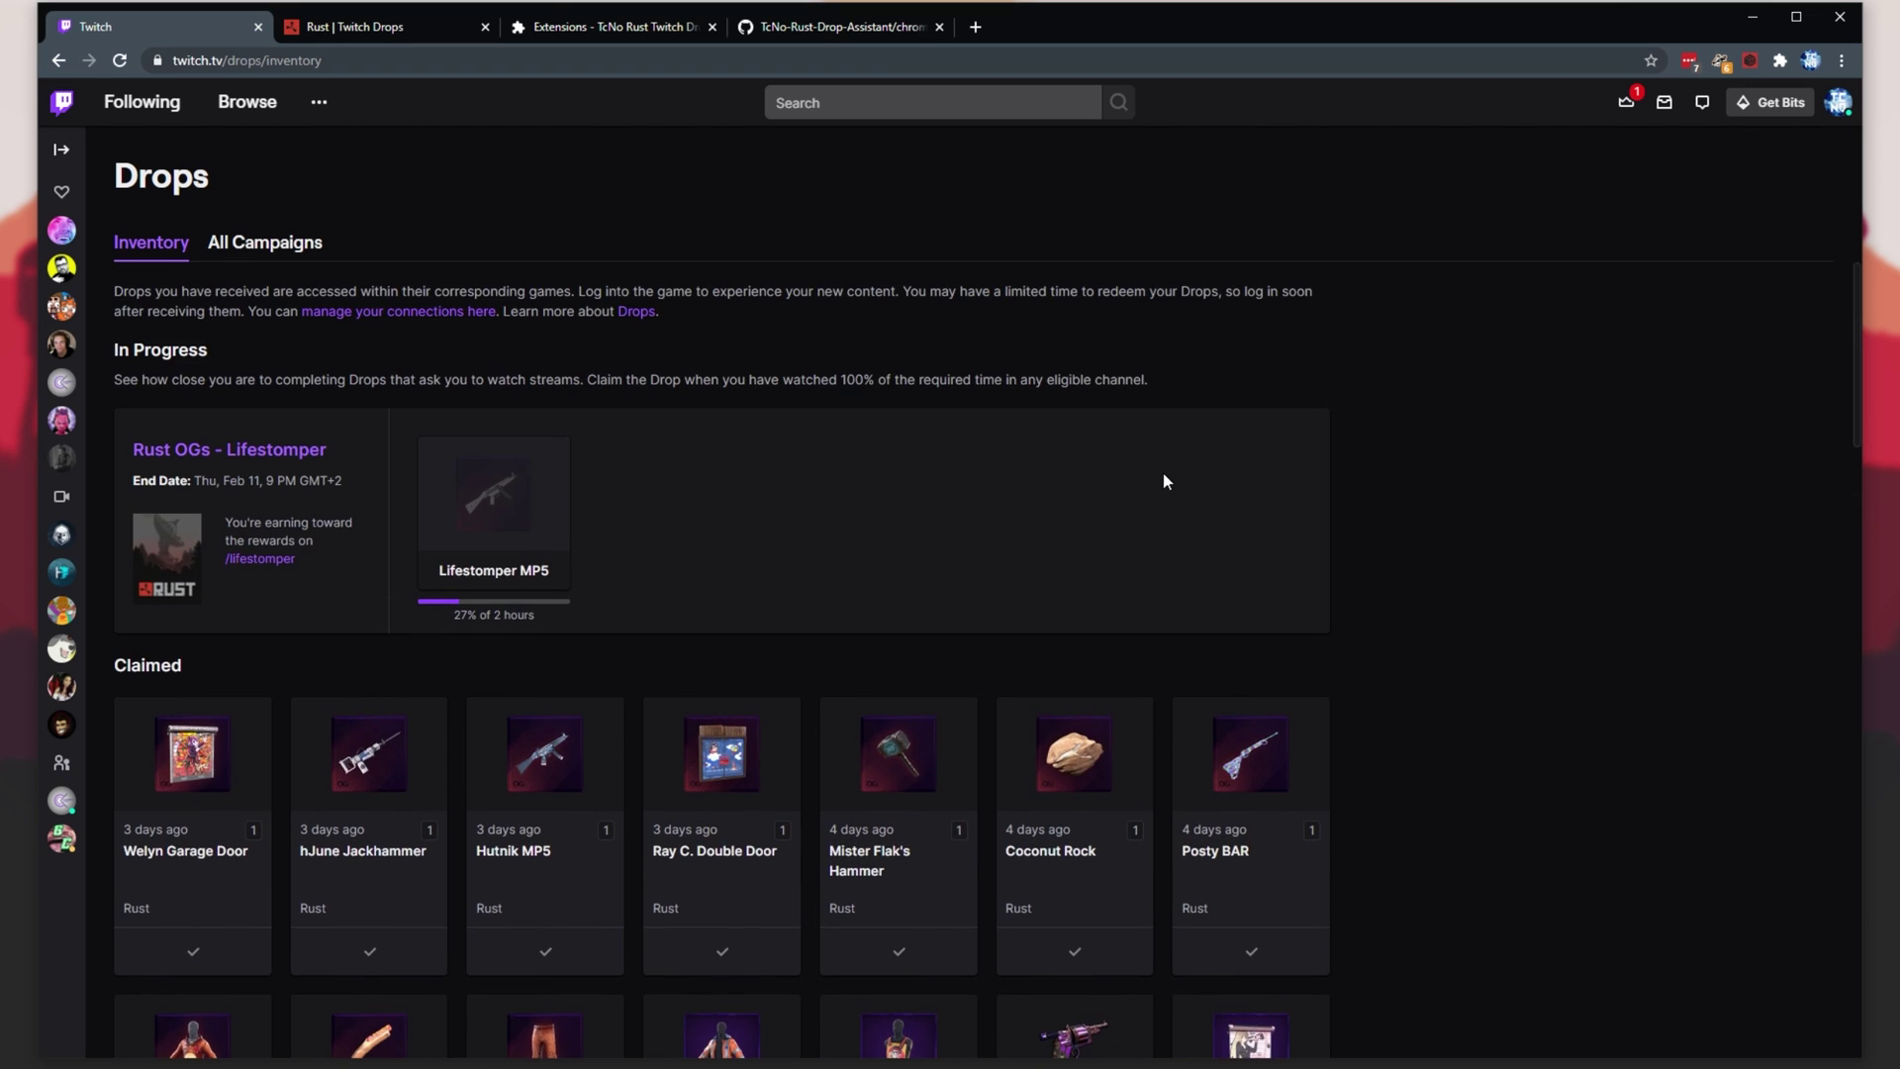
pyautogui.click(403, 28)
pyautogui.scroll(-3, 1583, 668)
pyautogui.scroll(10, 1583, 668)
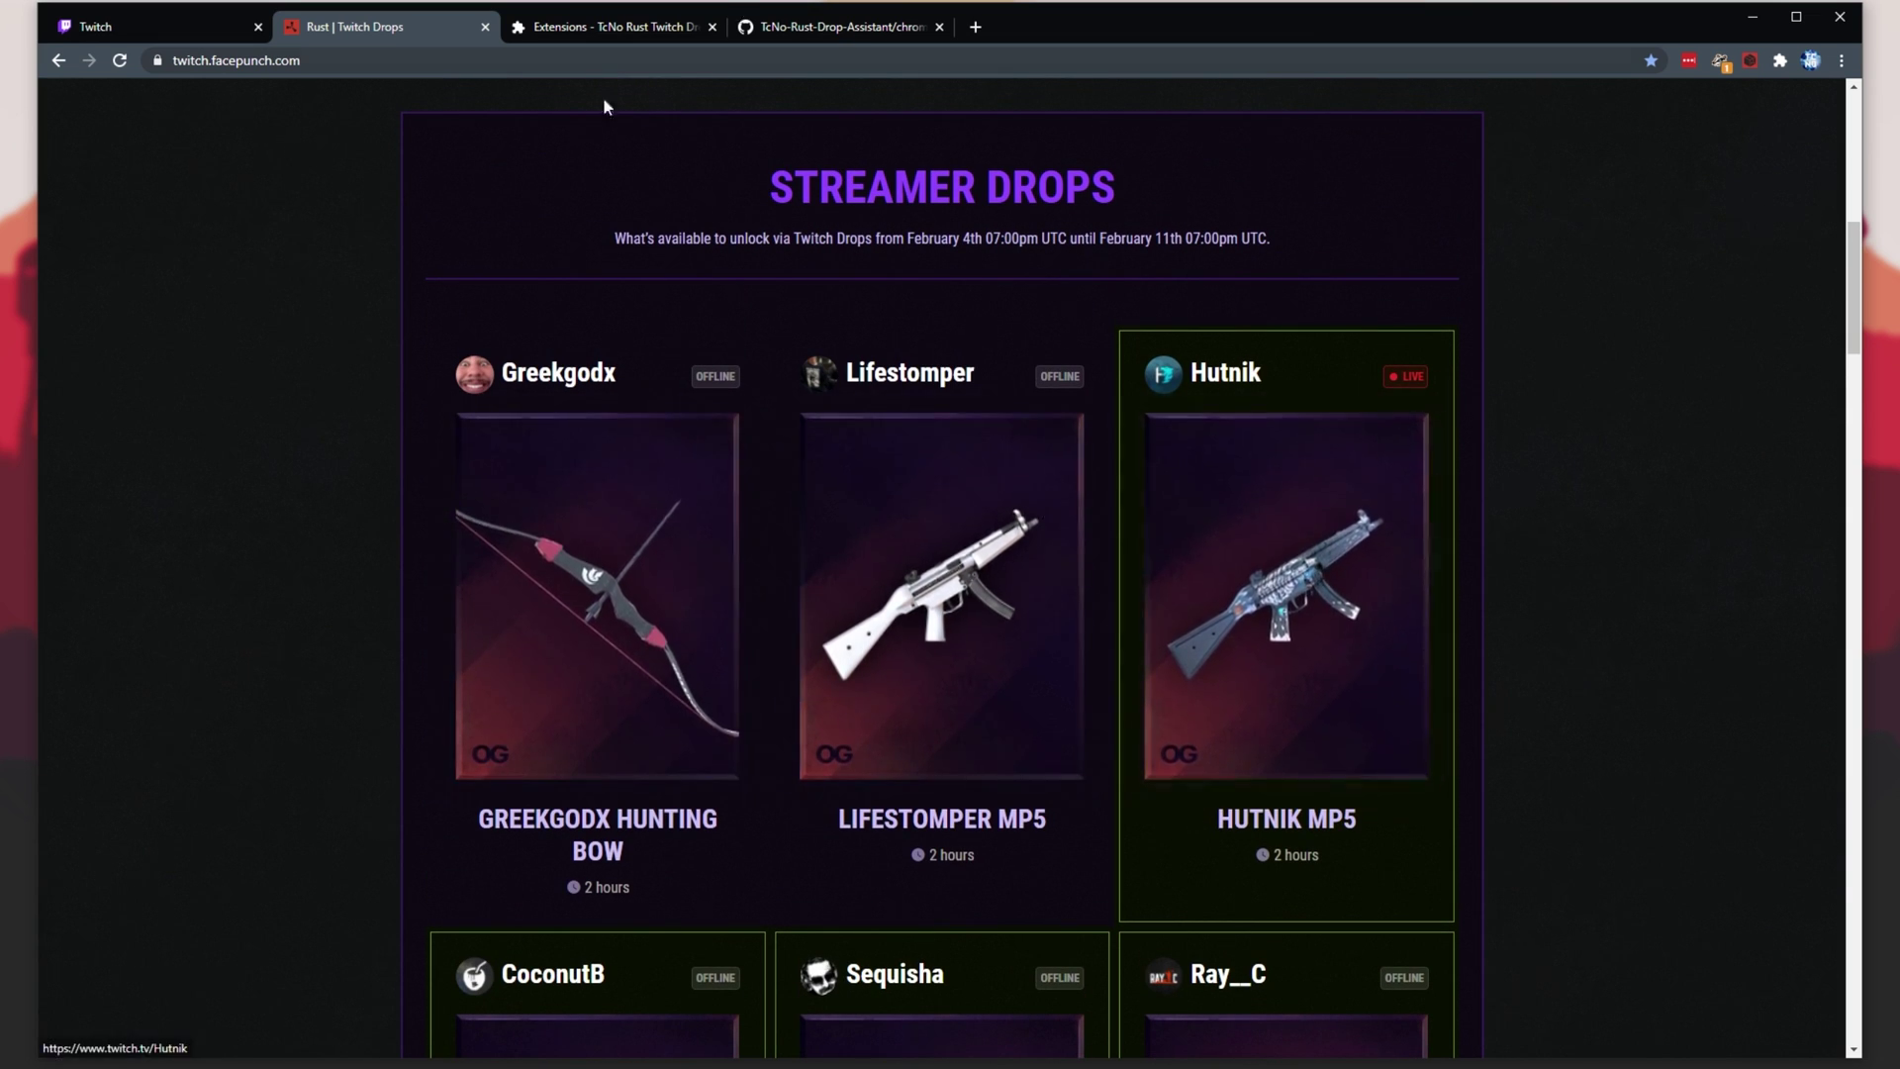
# Step: Browse the streamer drops with the assistant panel showing, then go back to Twitch's Drops inventory
pyautogui.scroll(5, 920, 339)
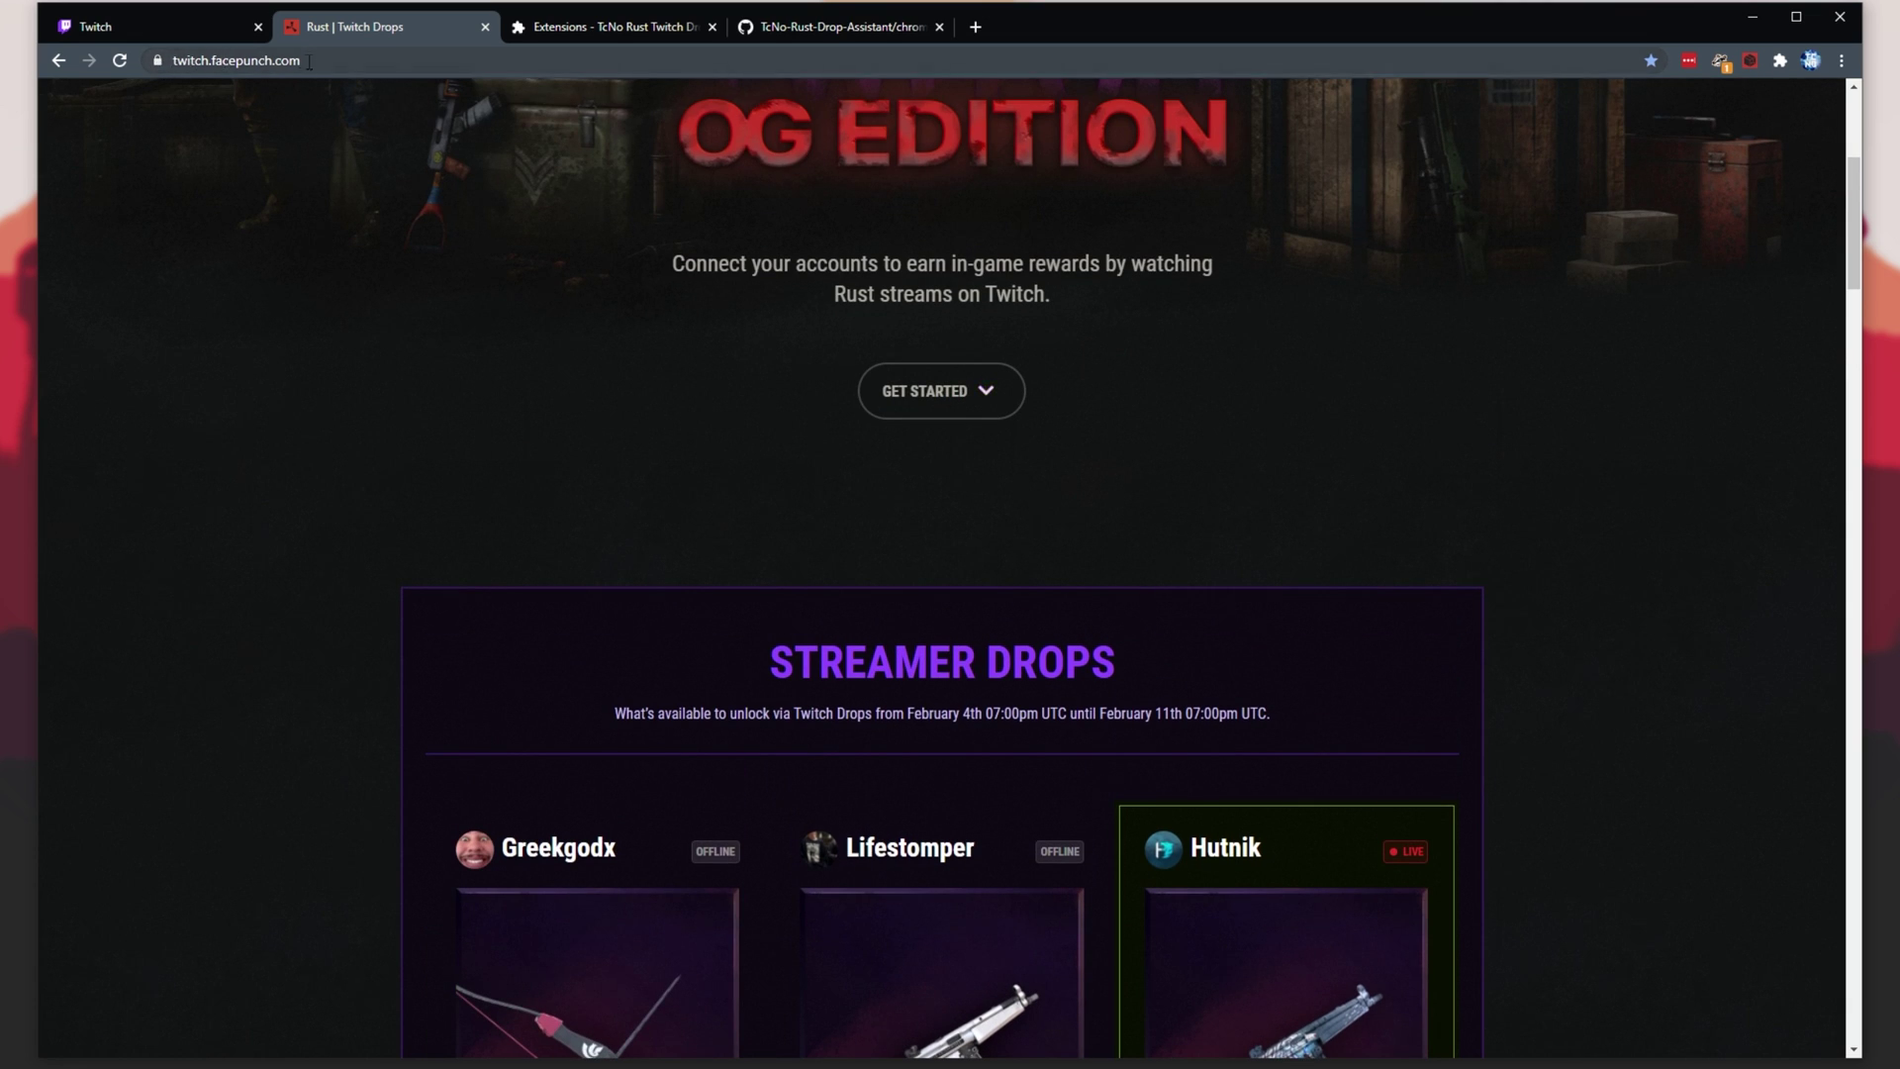
pyautogui.scroll(-3, 454, 406)
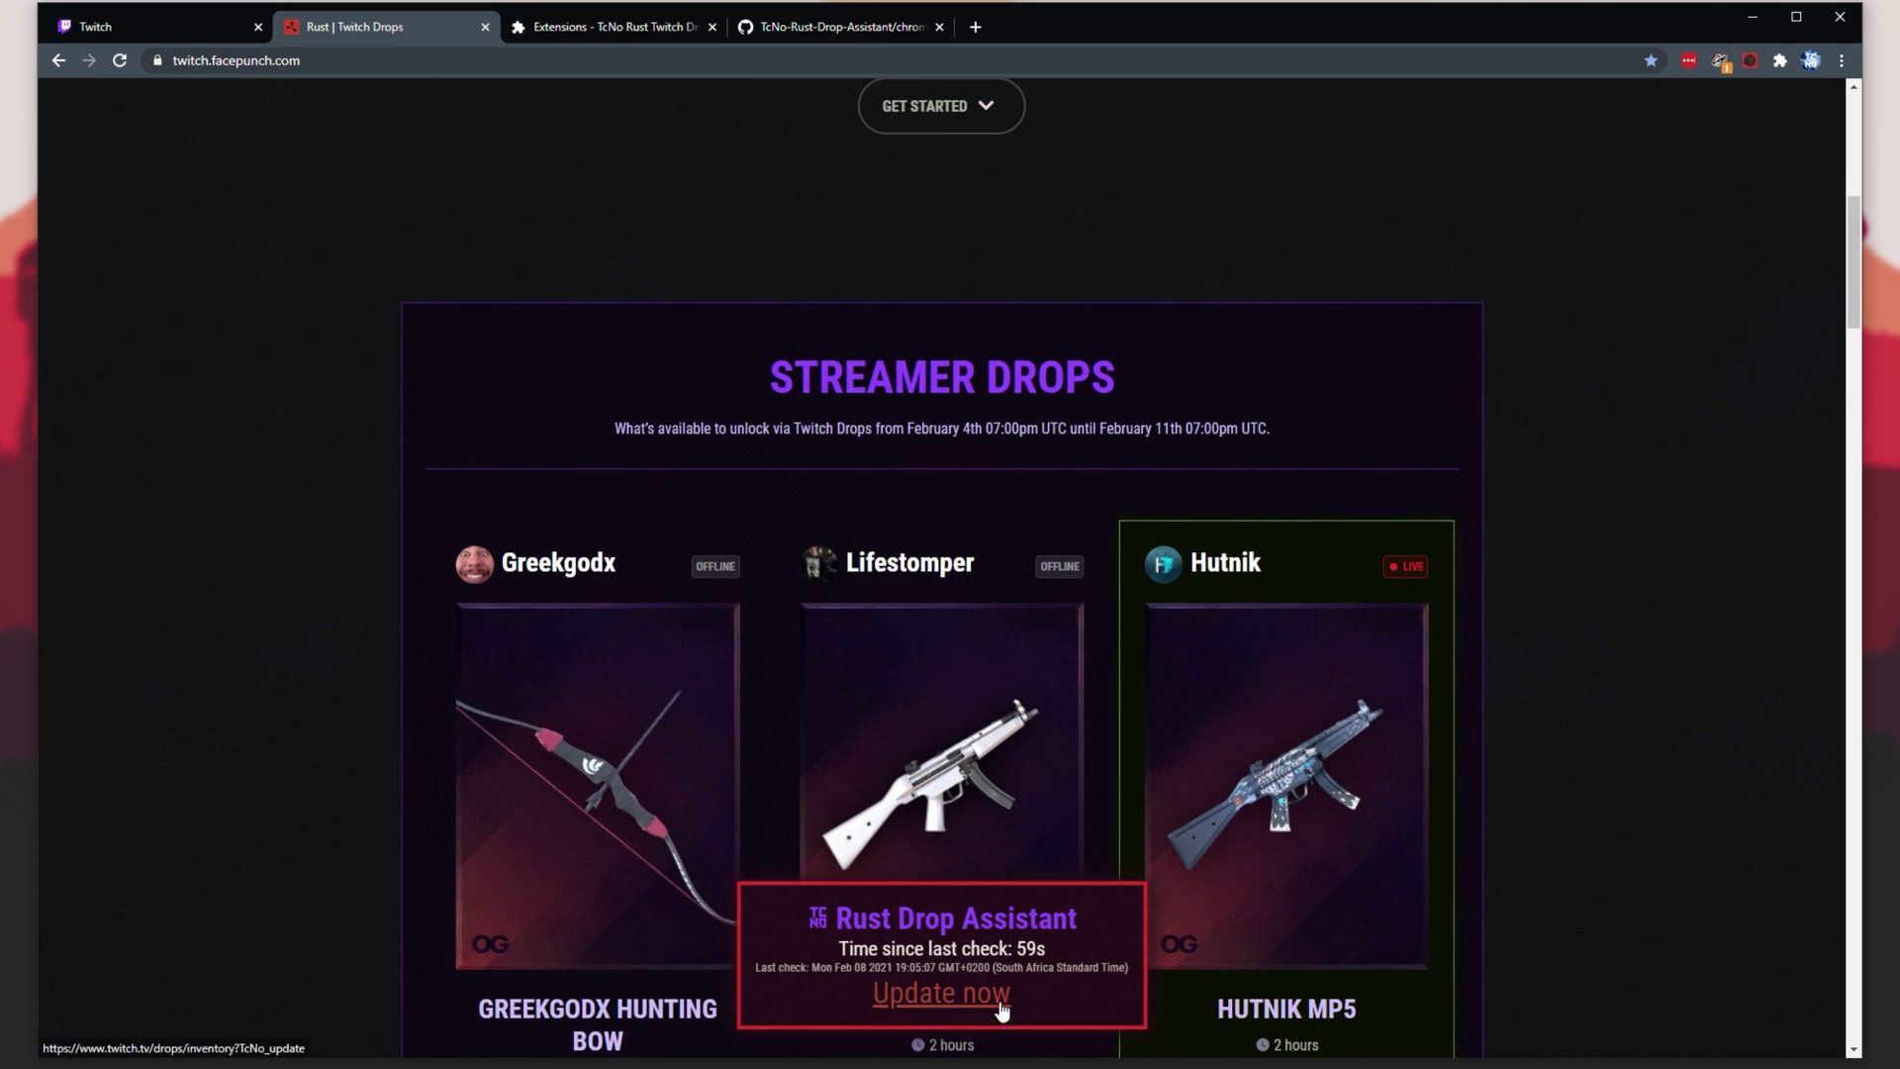
pyautogui.scroll(-6, 1000, 1010)
pyautogui.scroll(-4, 661, 848)
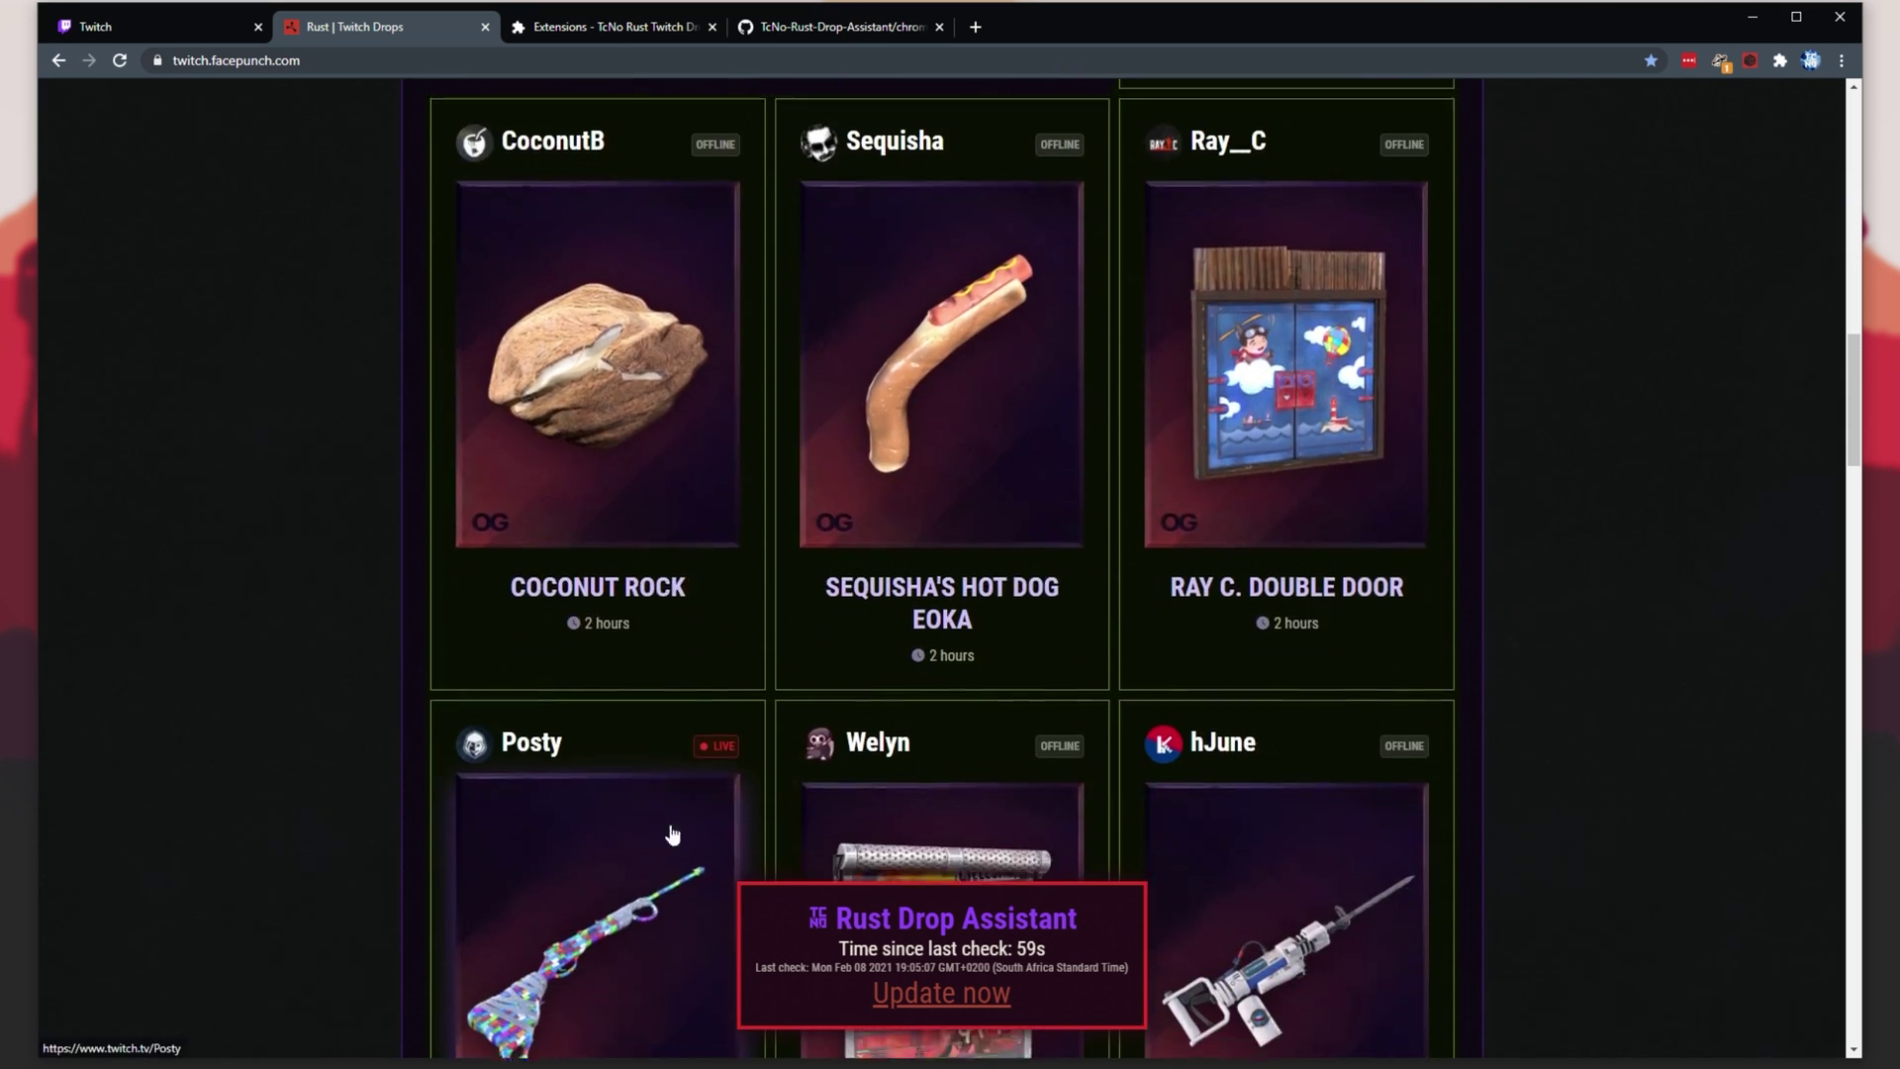
pyautogui.scroll(-9, 1589, 721)
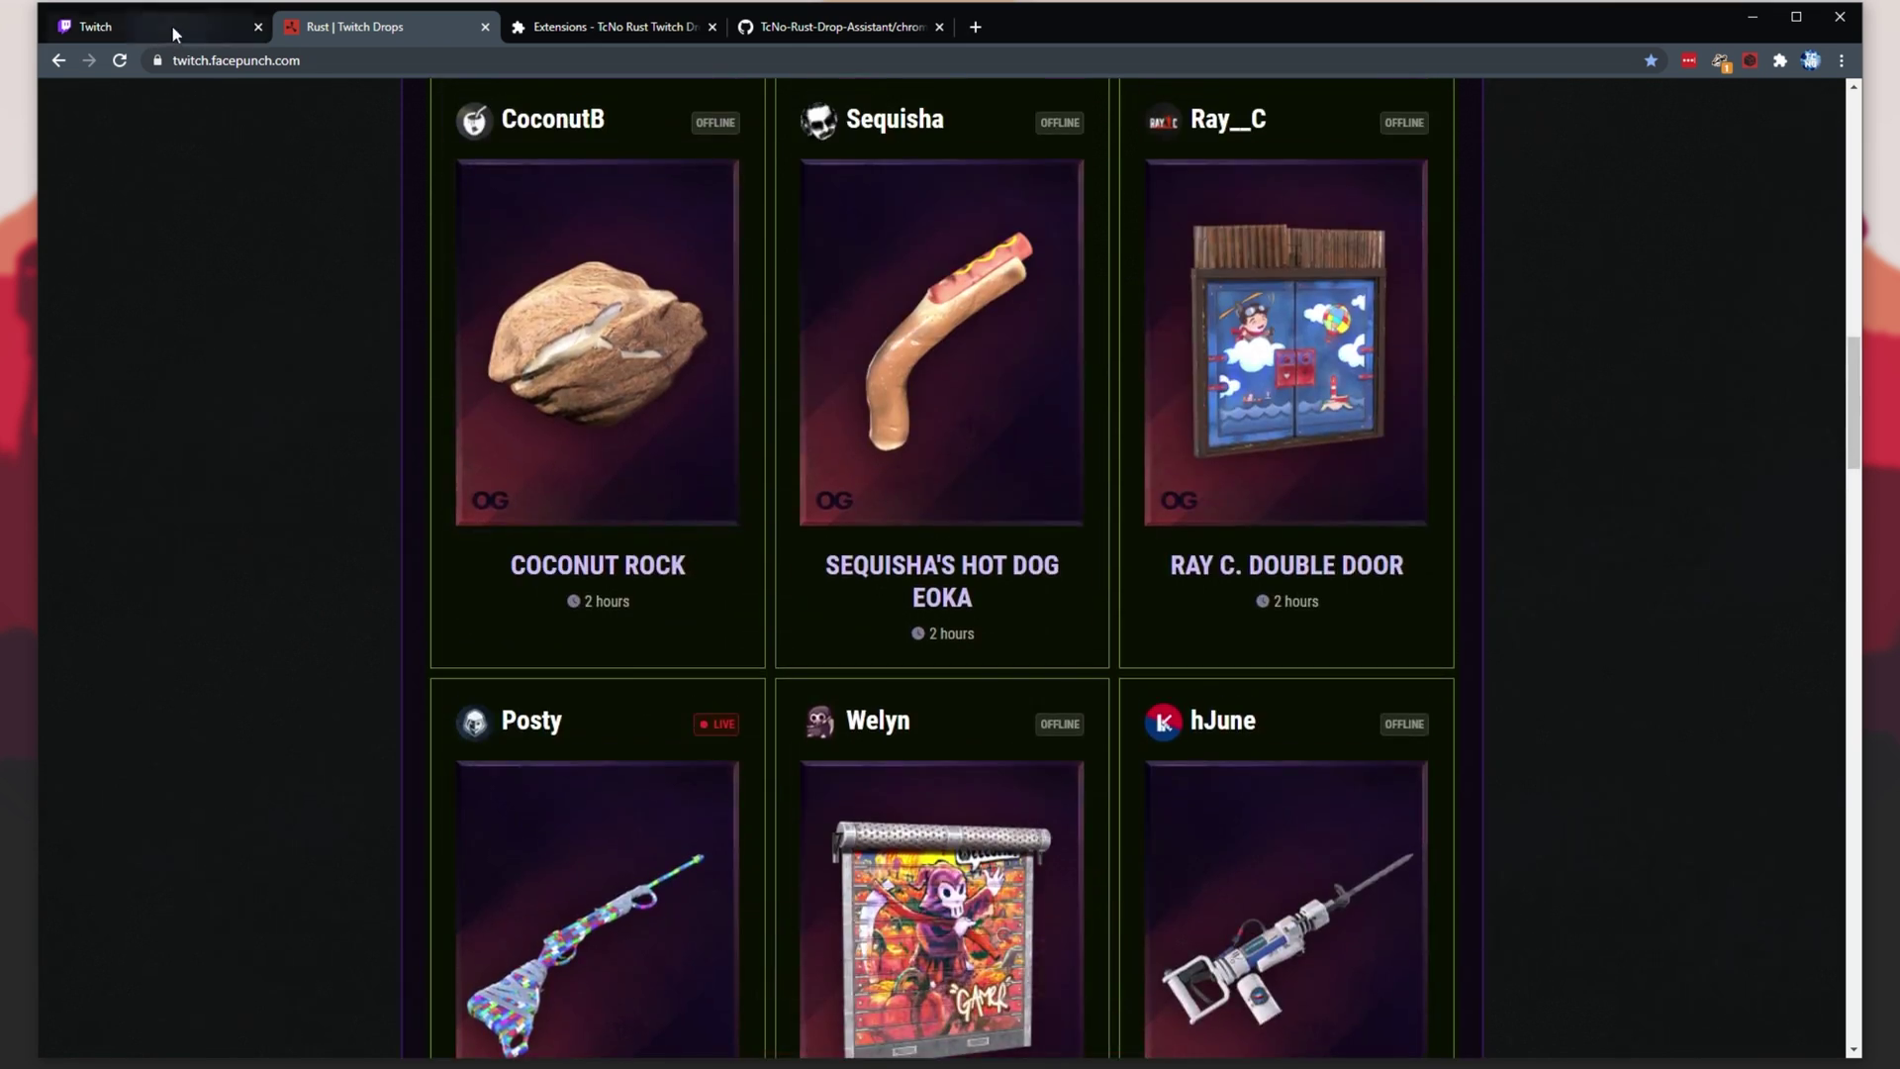
pyautogui.click(172, 27)
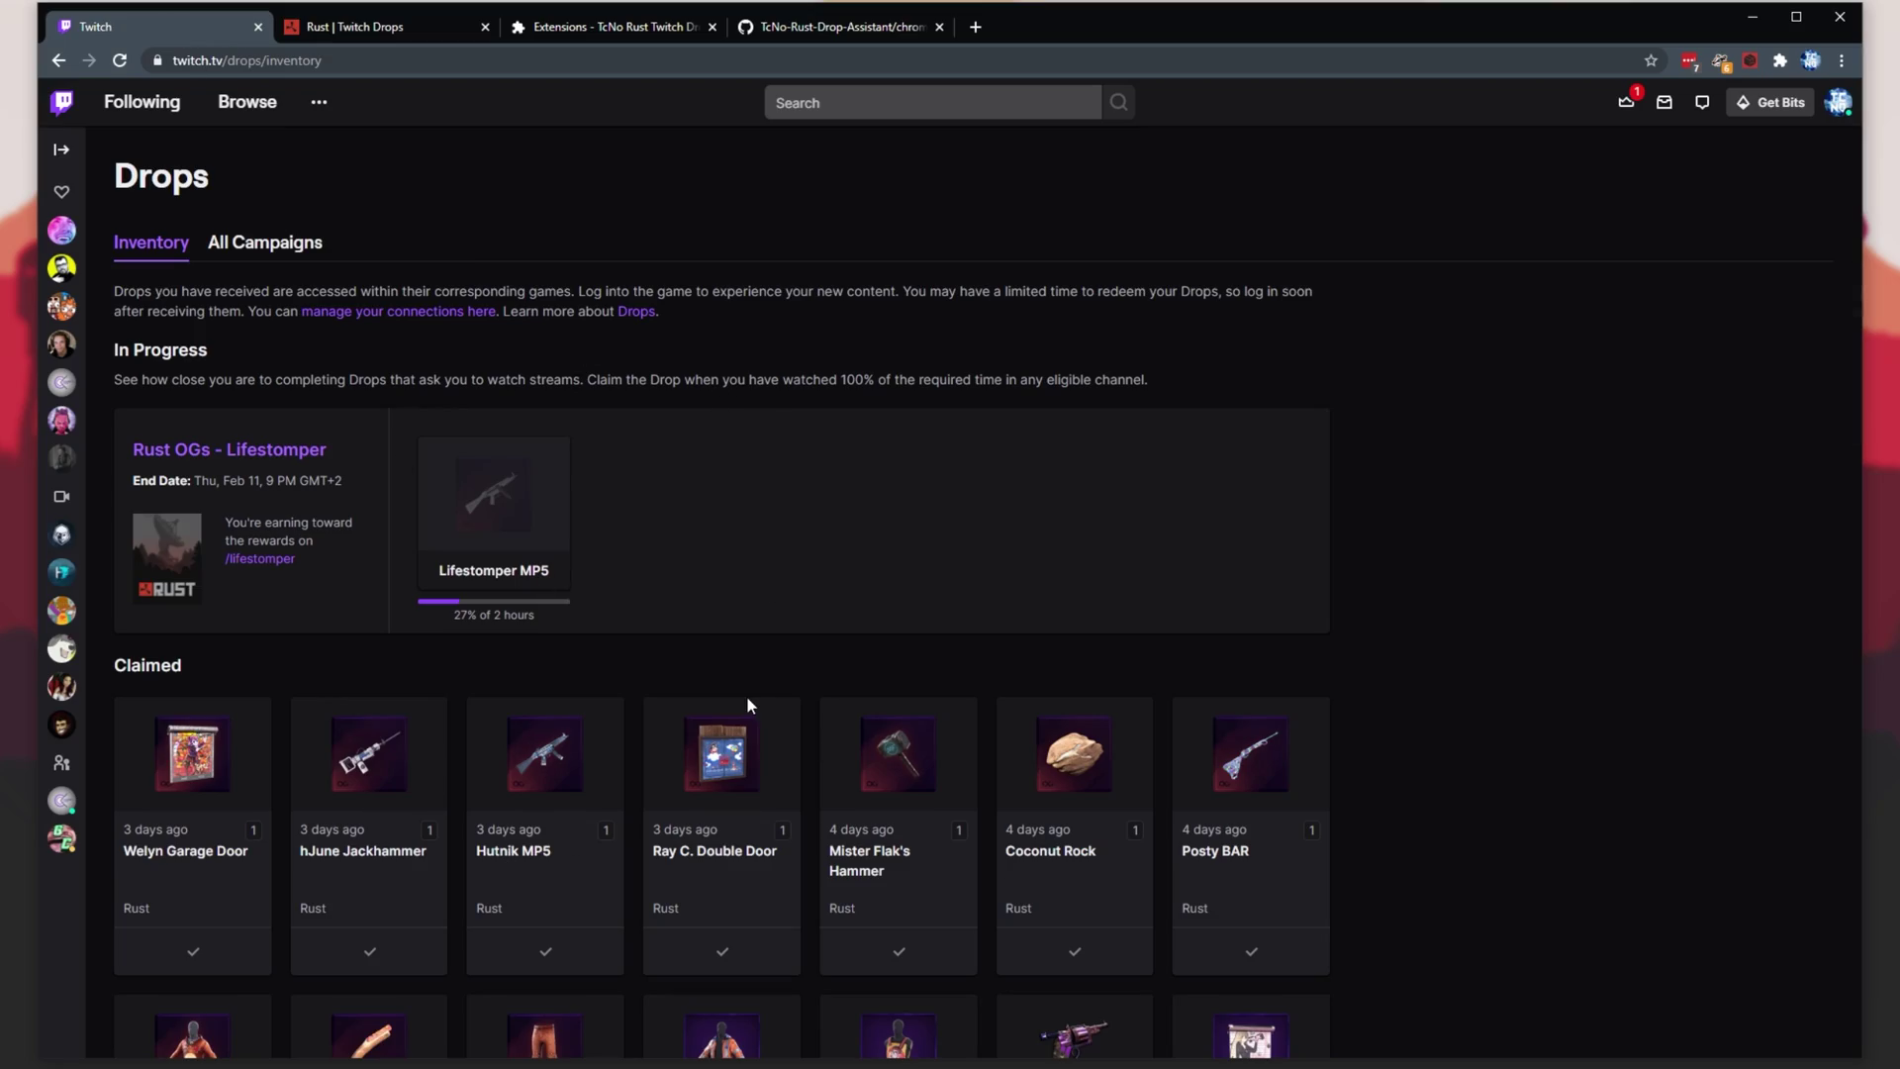
pyautogui.click(400, 30)
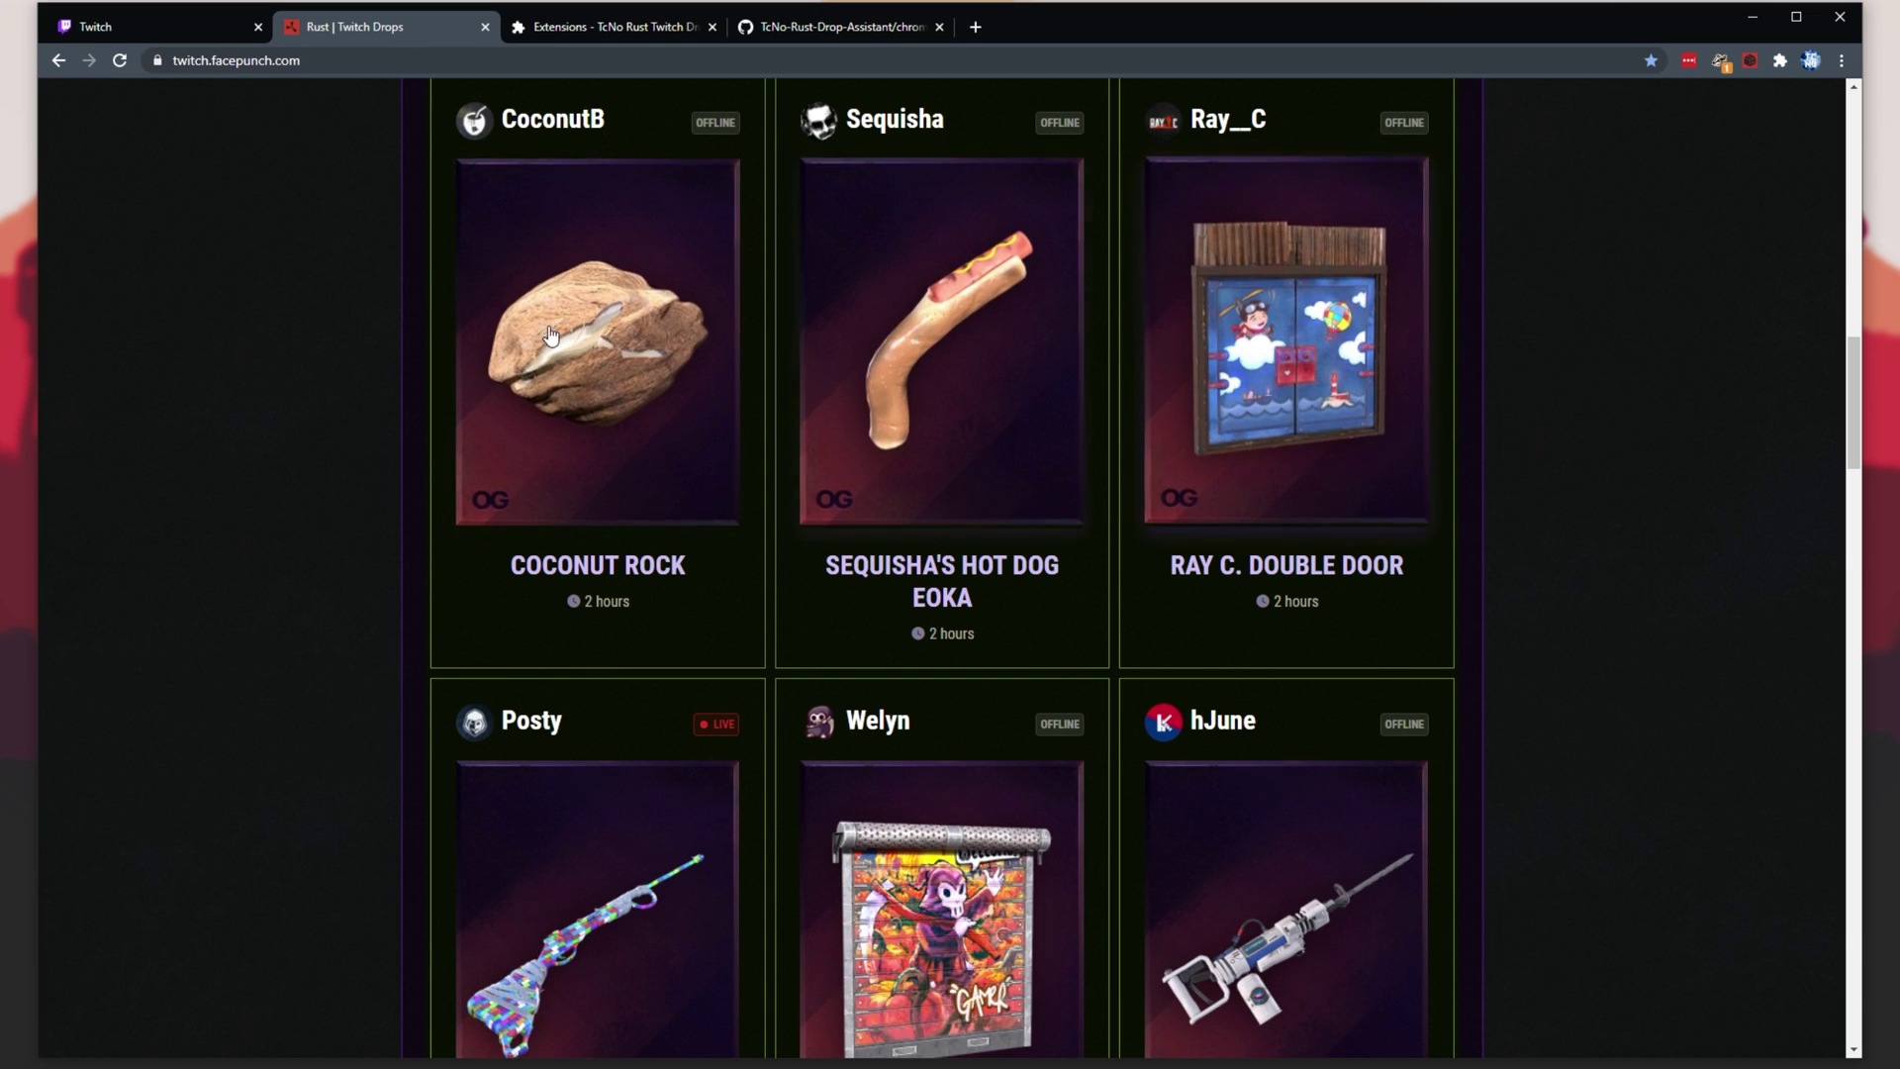
pyautogui.click(126, 32)
pyautogui.doubleClick(145, 665)
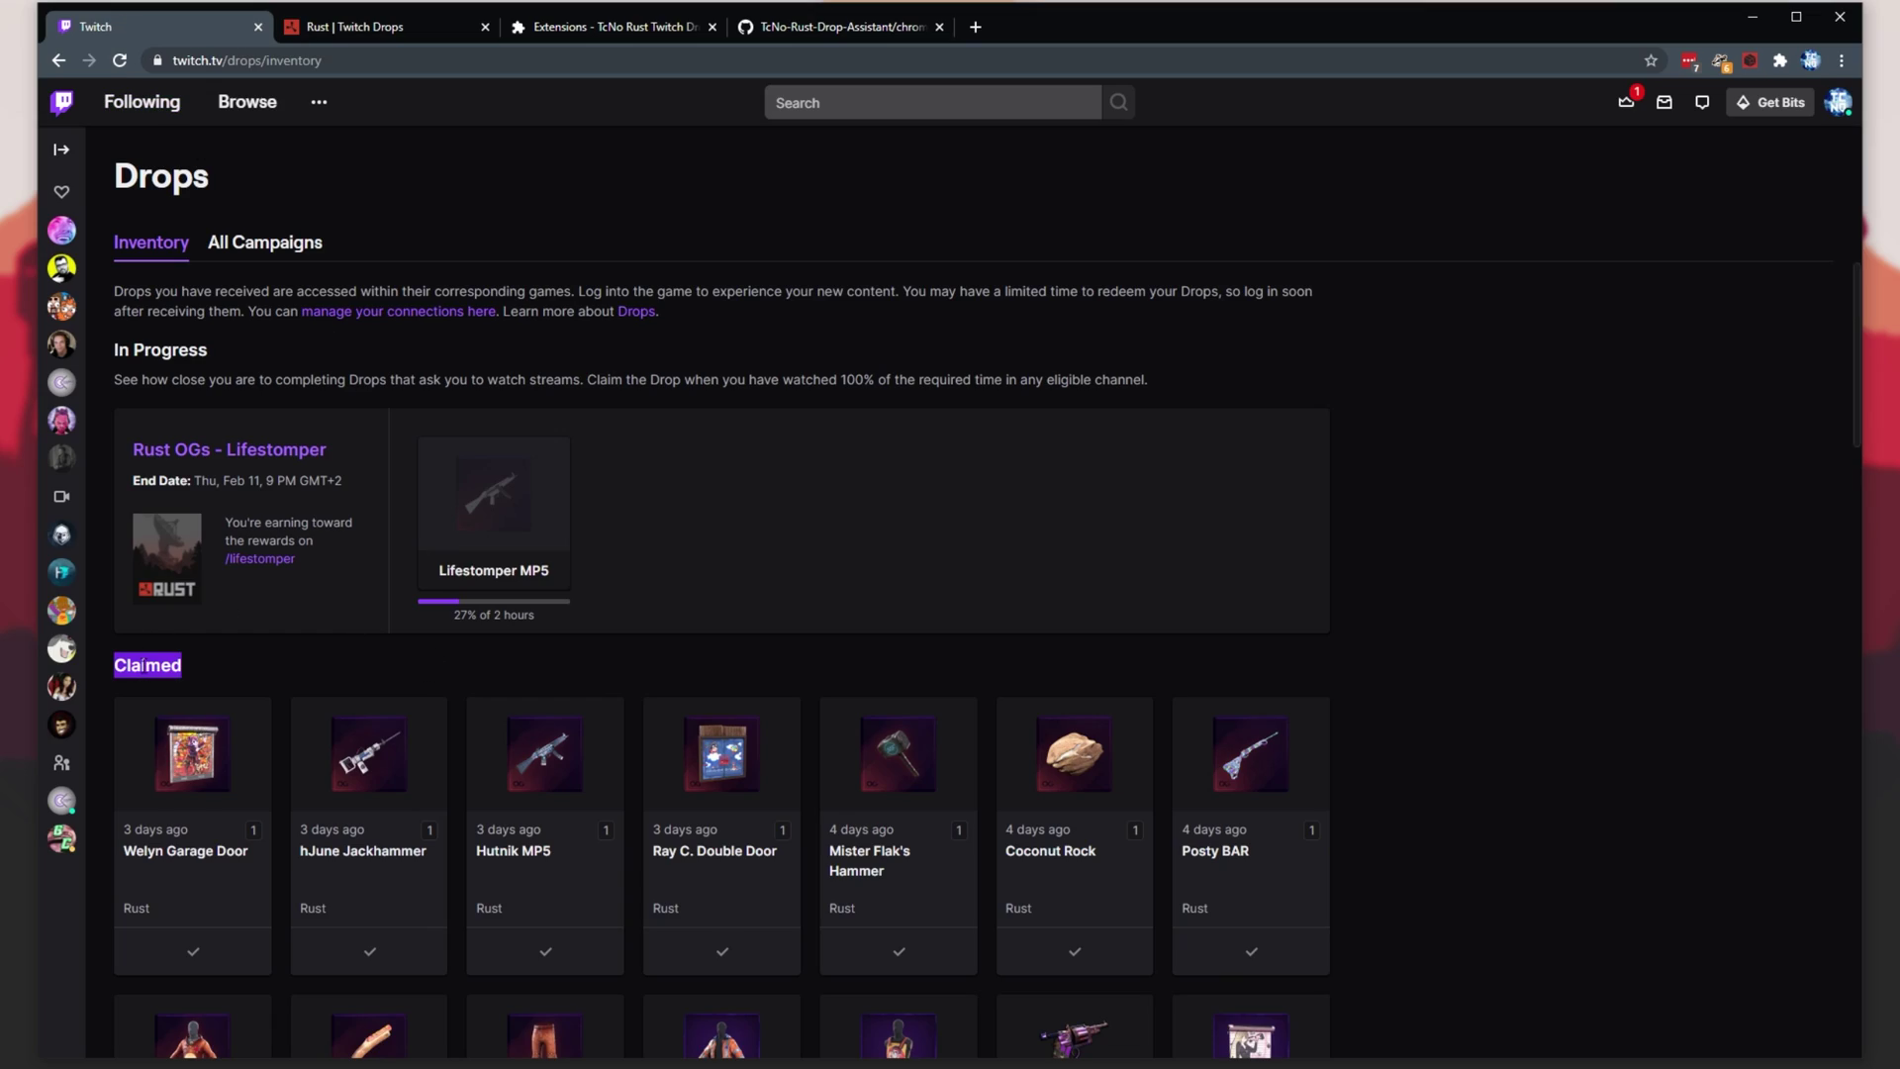
pyautogui.scroll(-8, 143, 663)
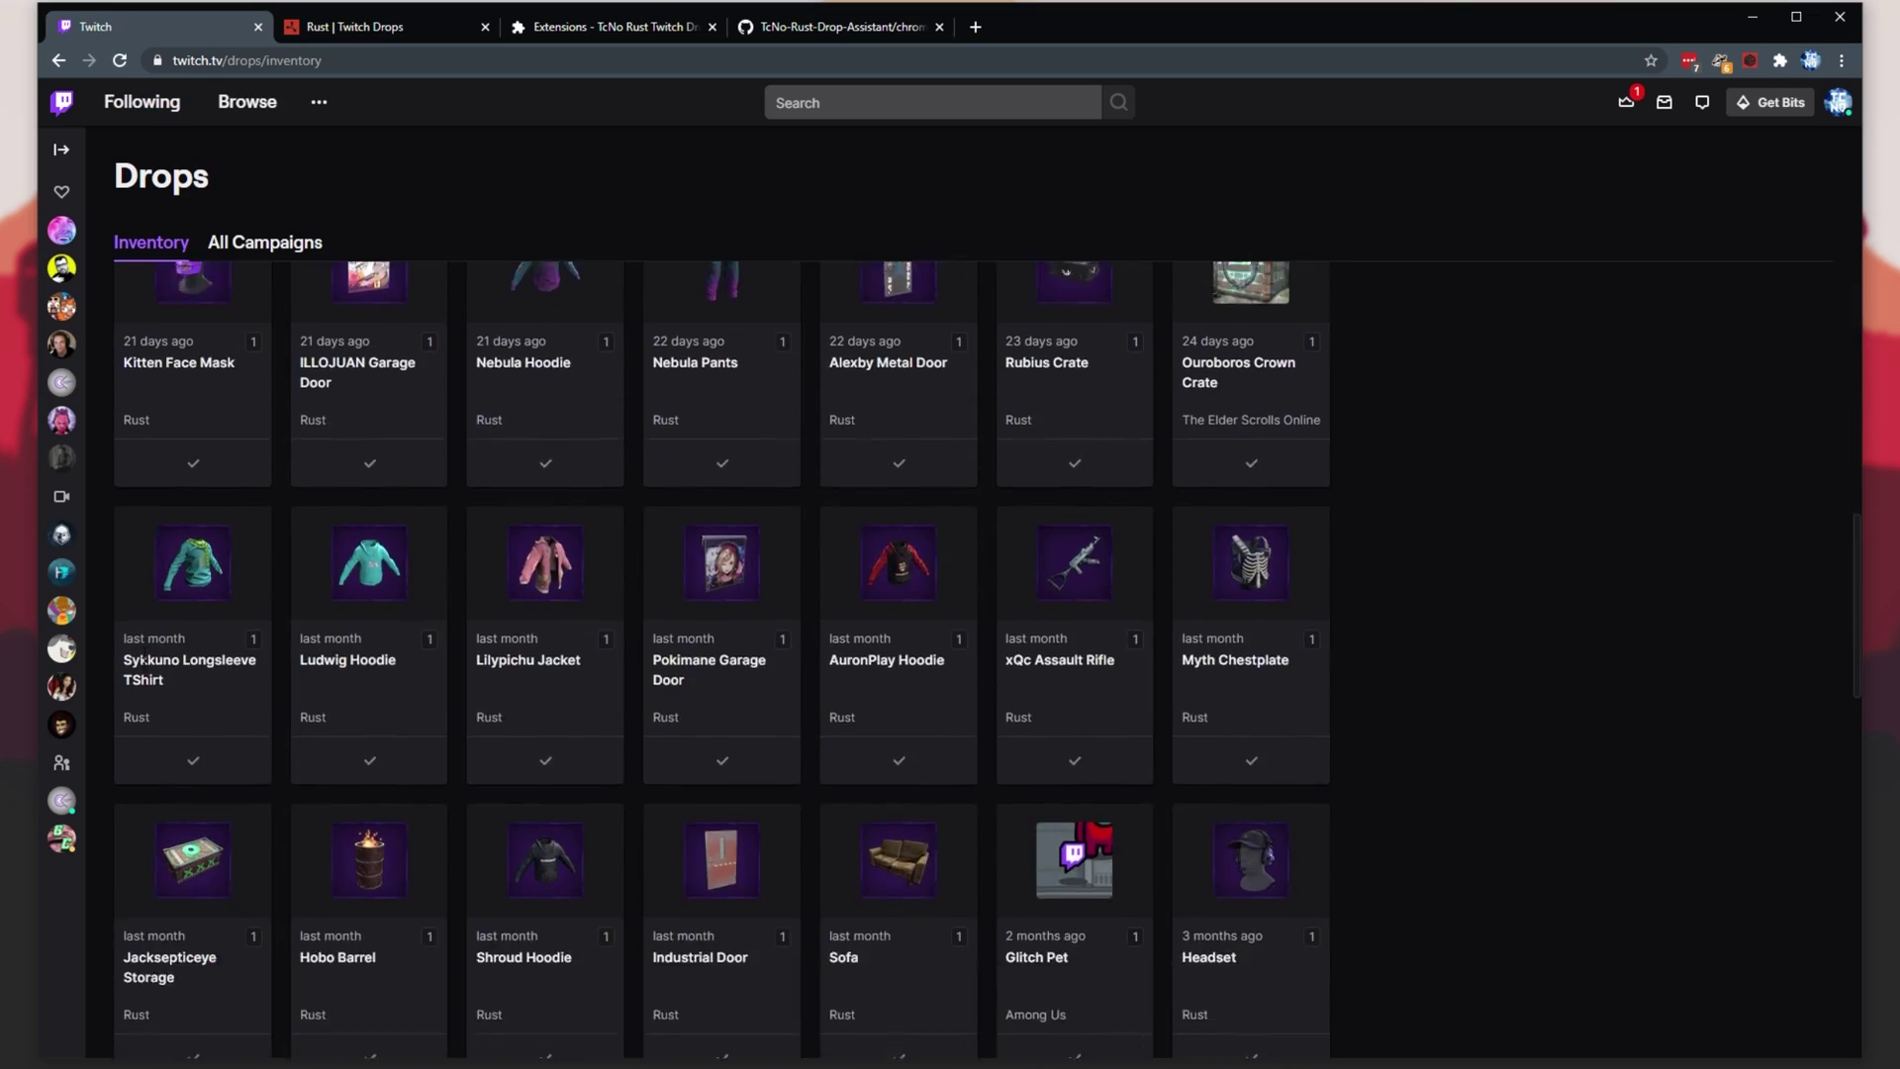
pyautogui.scroll(8, 143, 664)
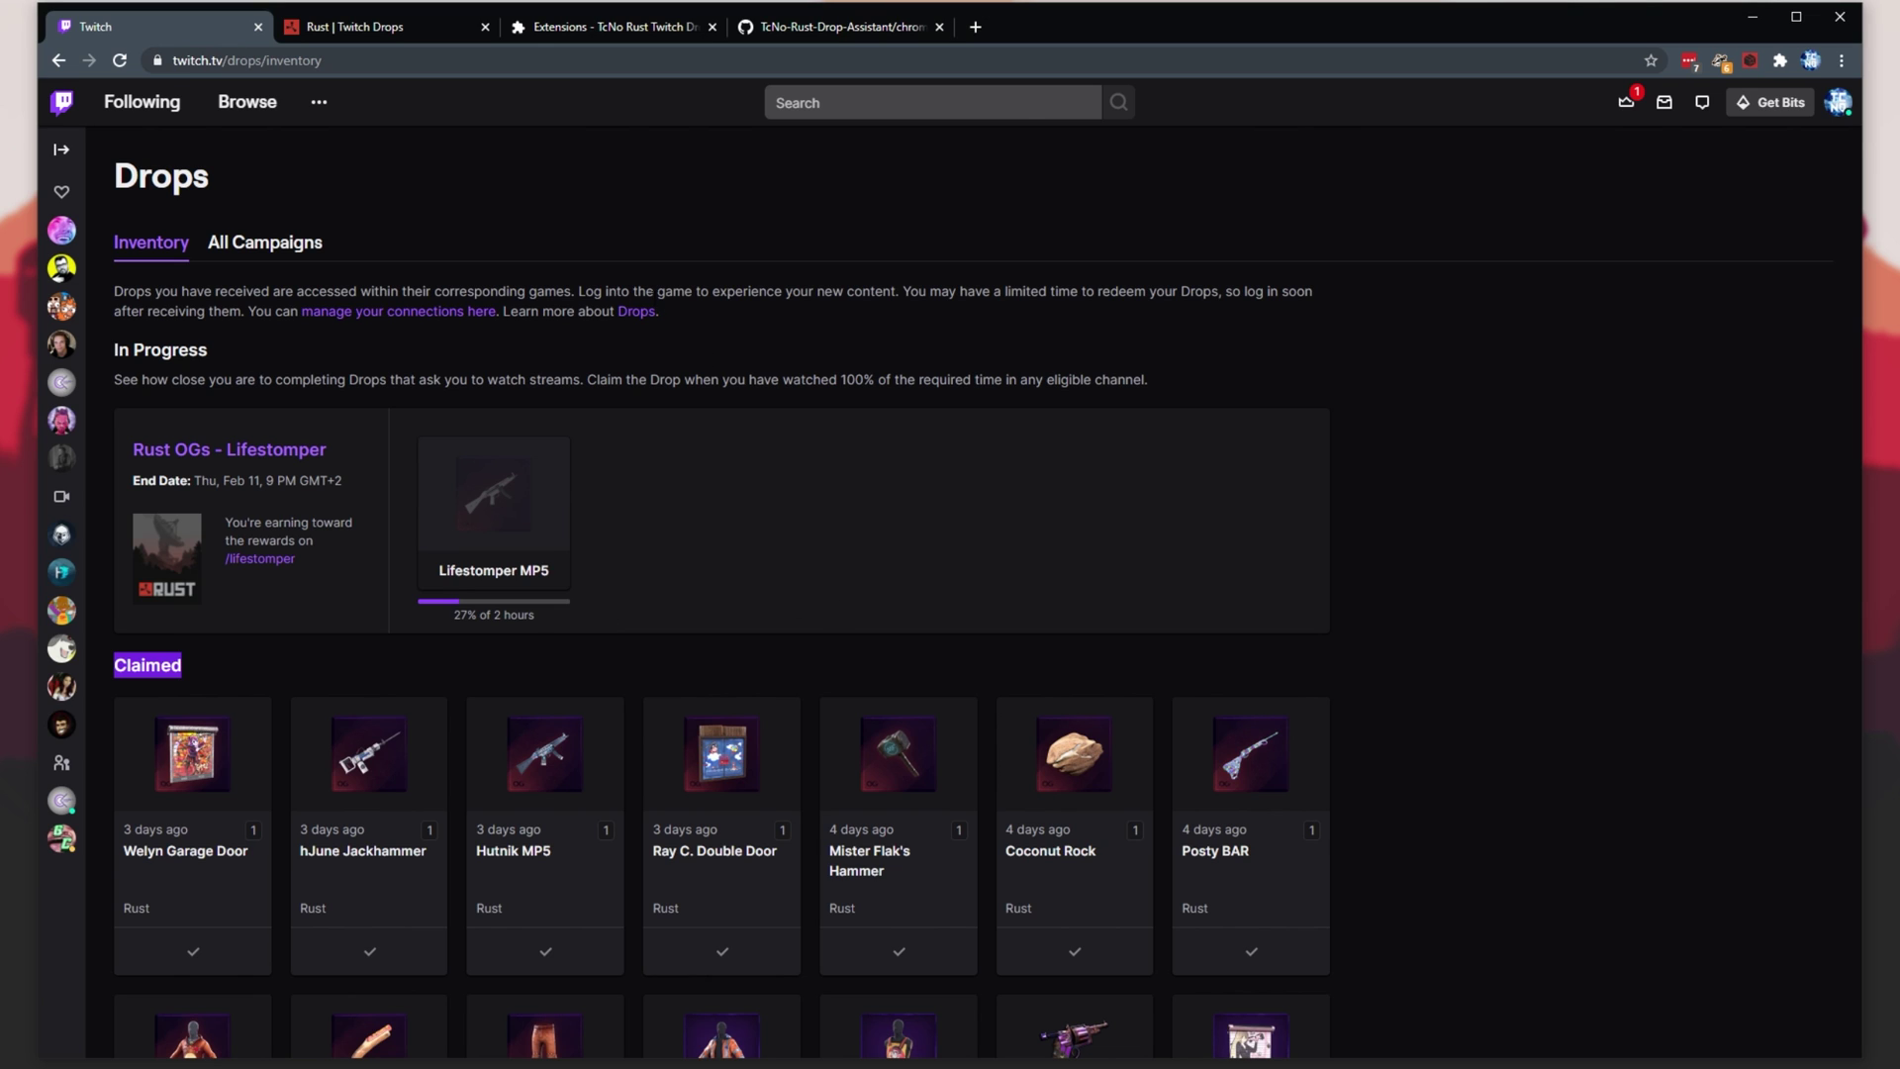
# Step: Look through the streamer and general Twitch drops on the Rust drops page, then return to the extension's GitHub repo
pyautogui.click(399, 29)
pyautogui.scroll(10, 1221, 539)
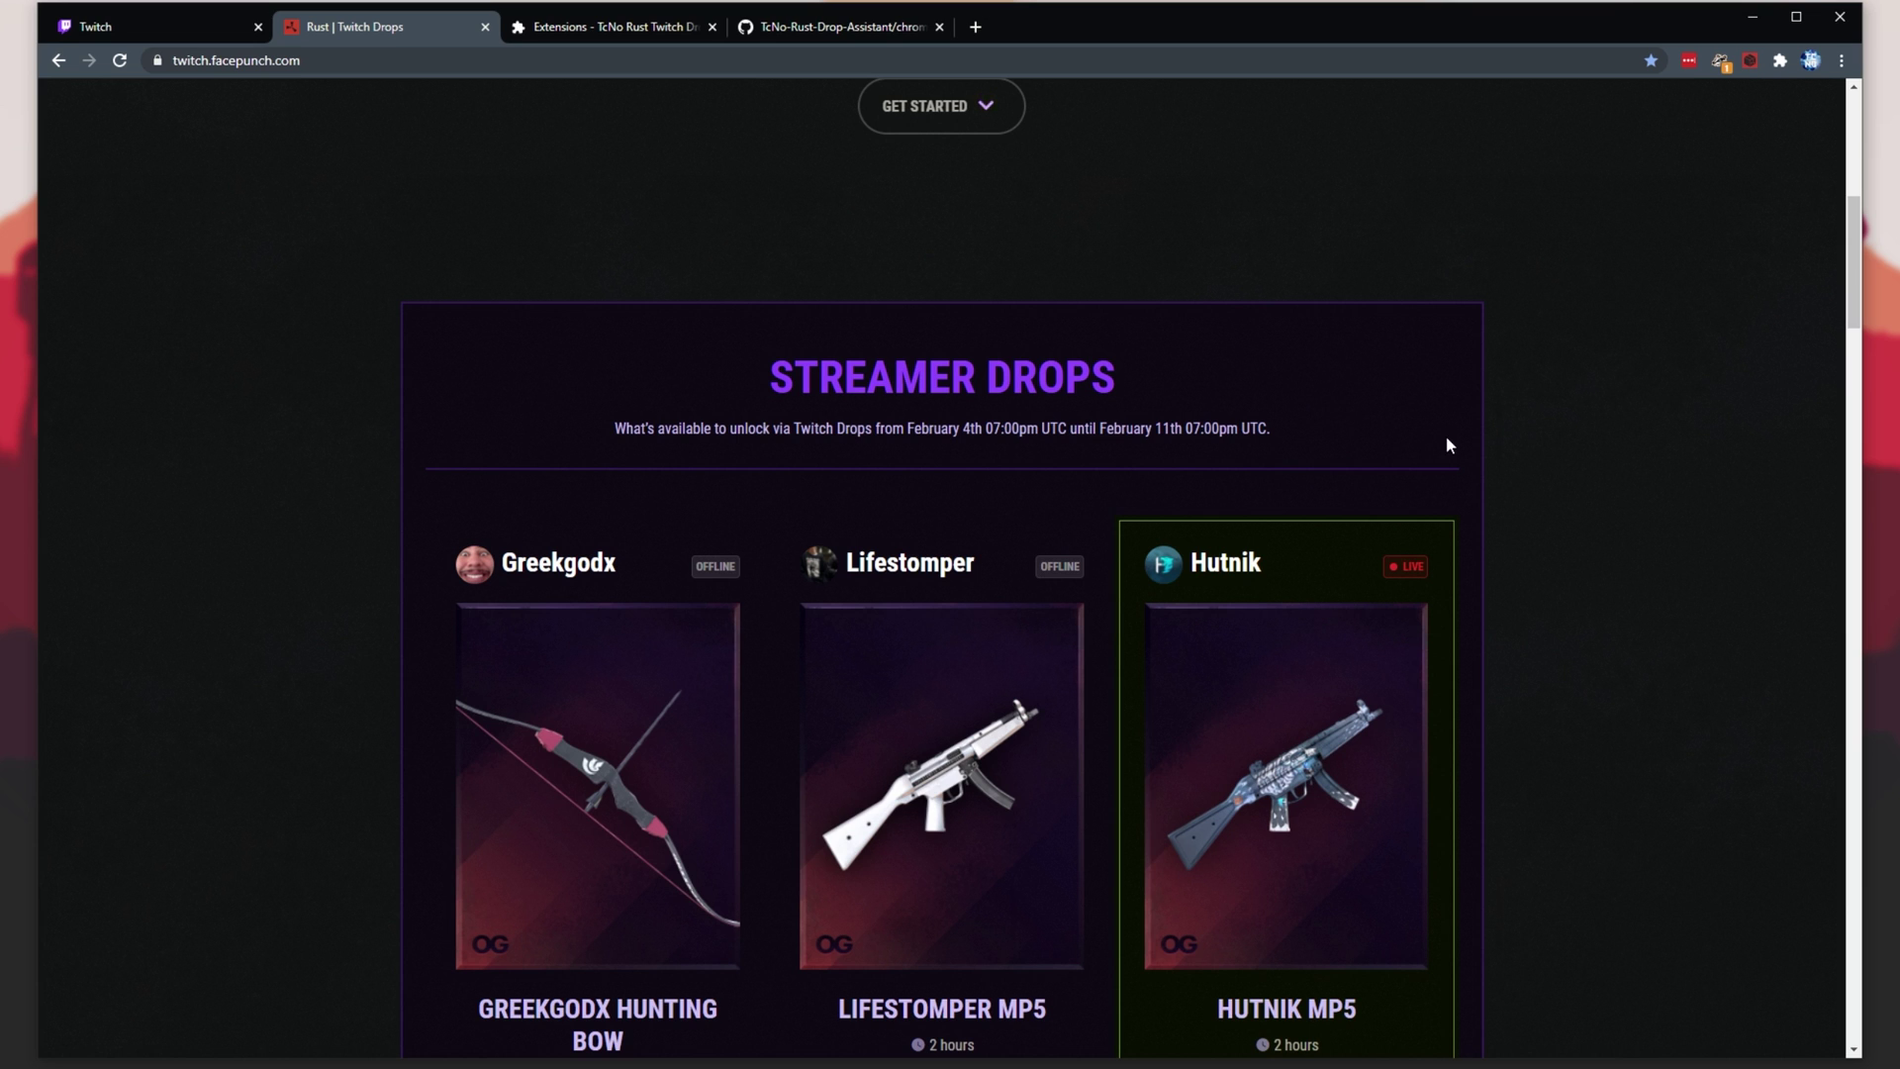
pyautogui.scroll(-15, 1448, 445)
pyautogui.scroll(-5, 1448, 451)
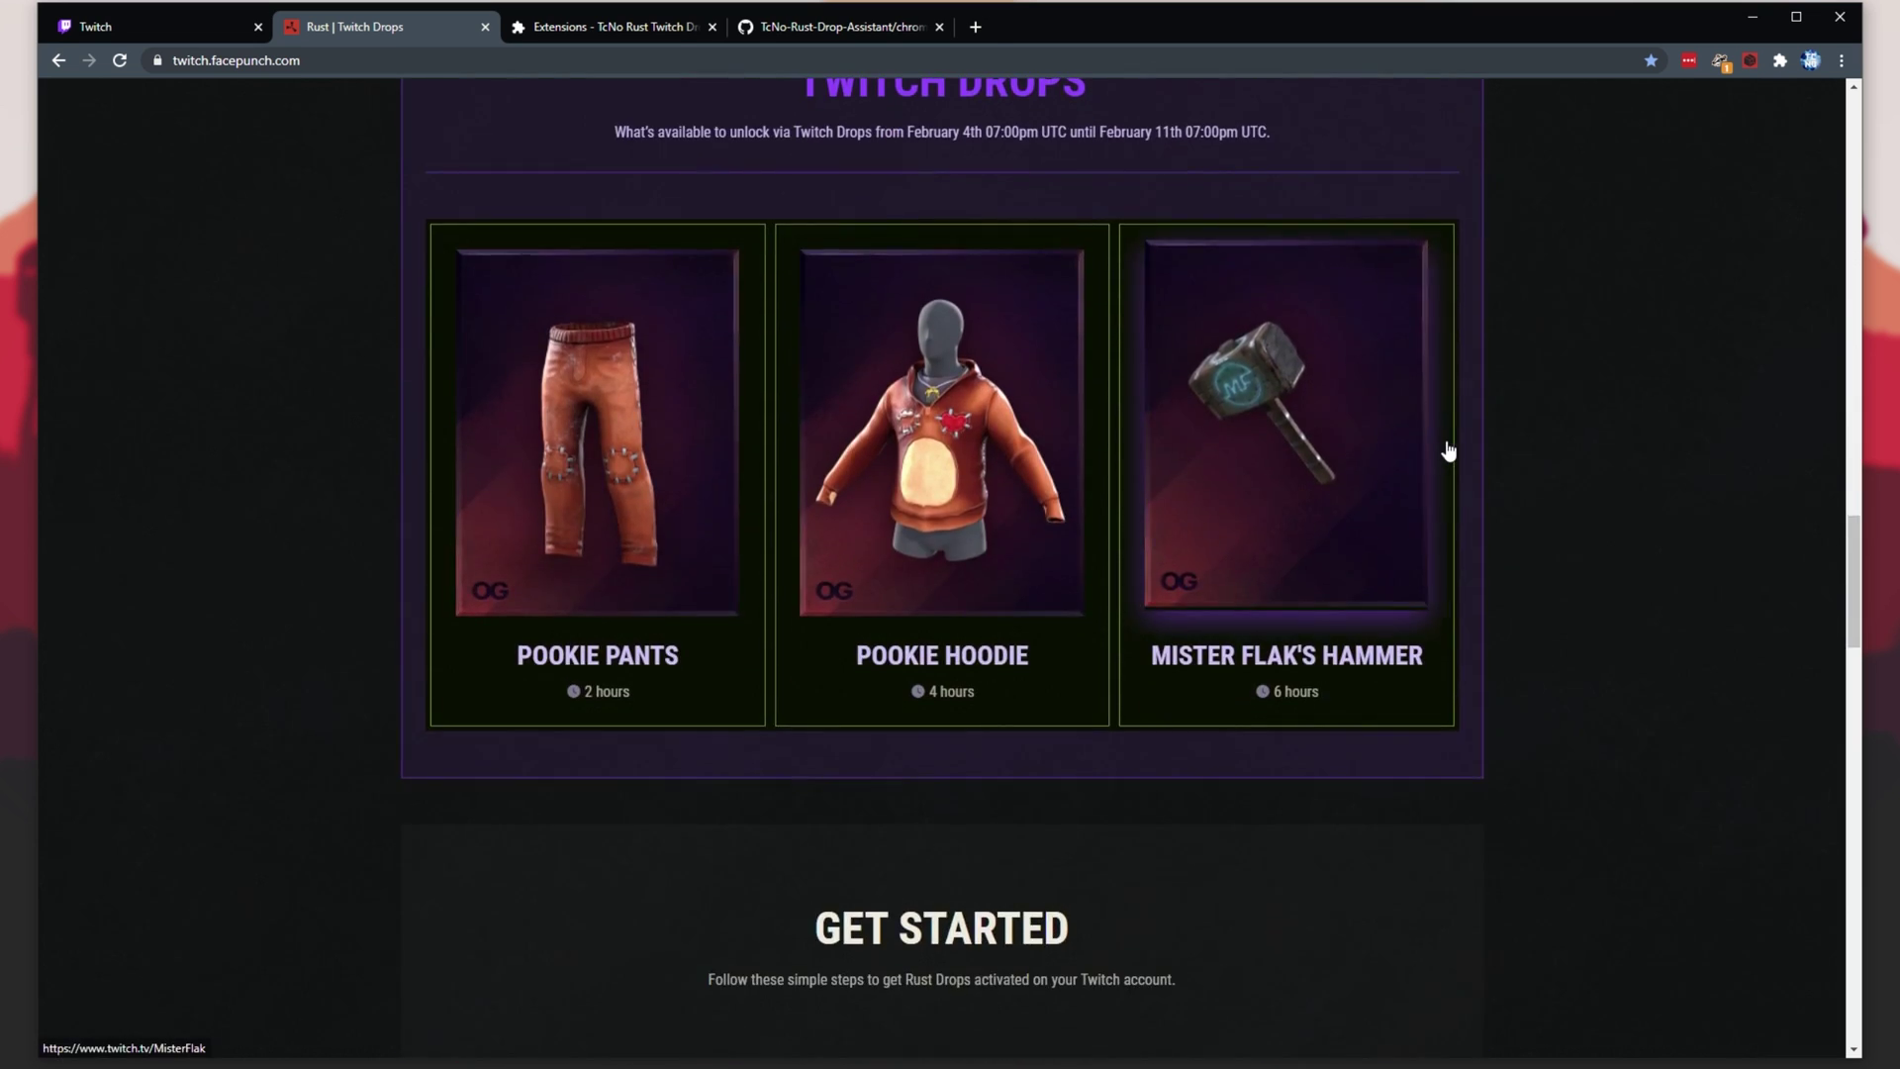
pyautogui.scroll(20, 1445, 449)
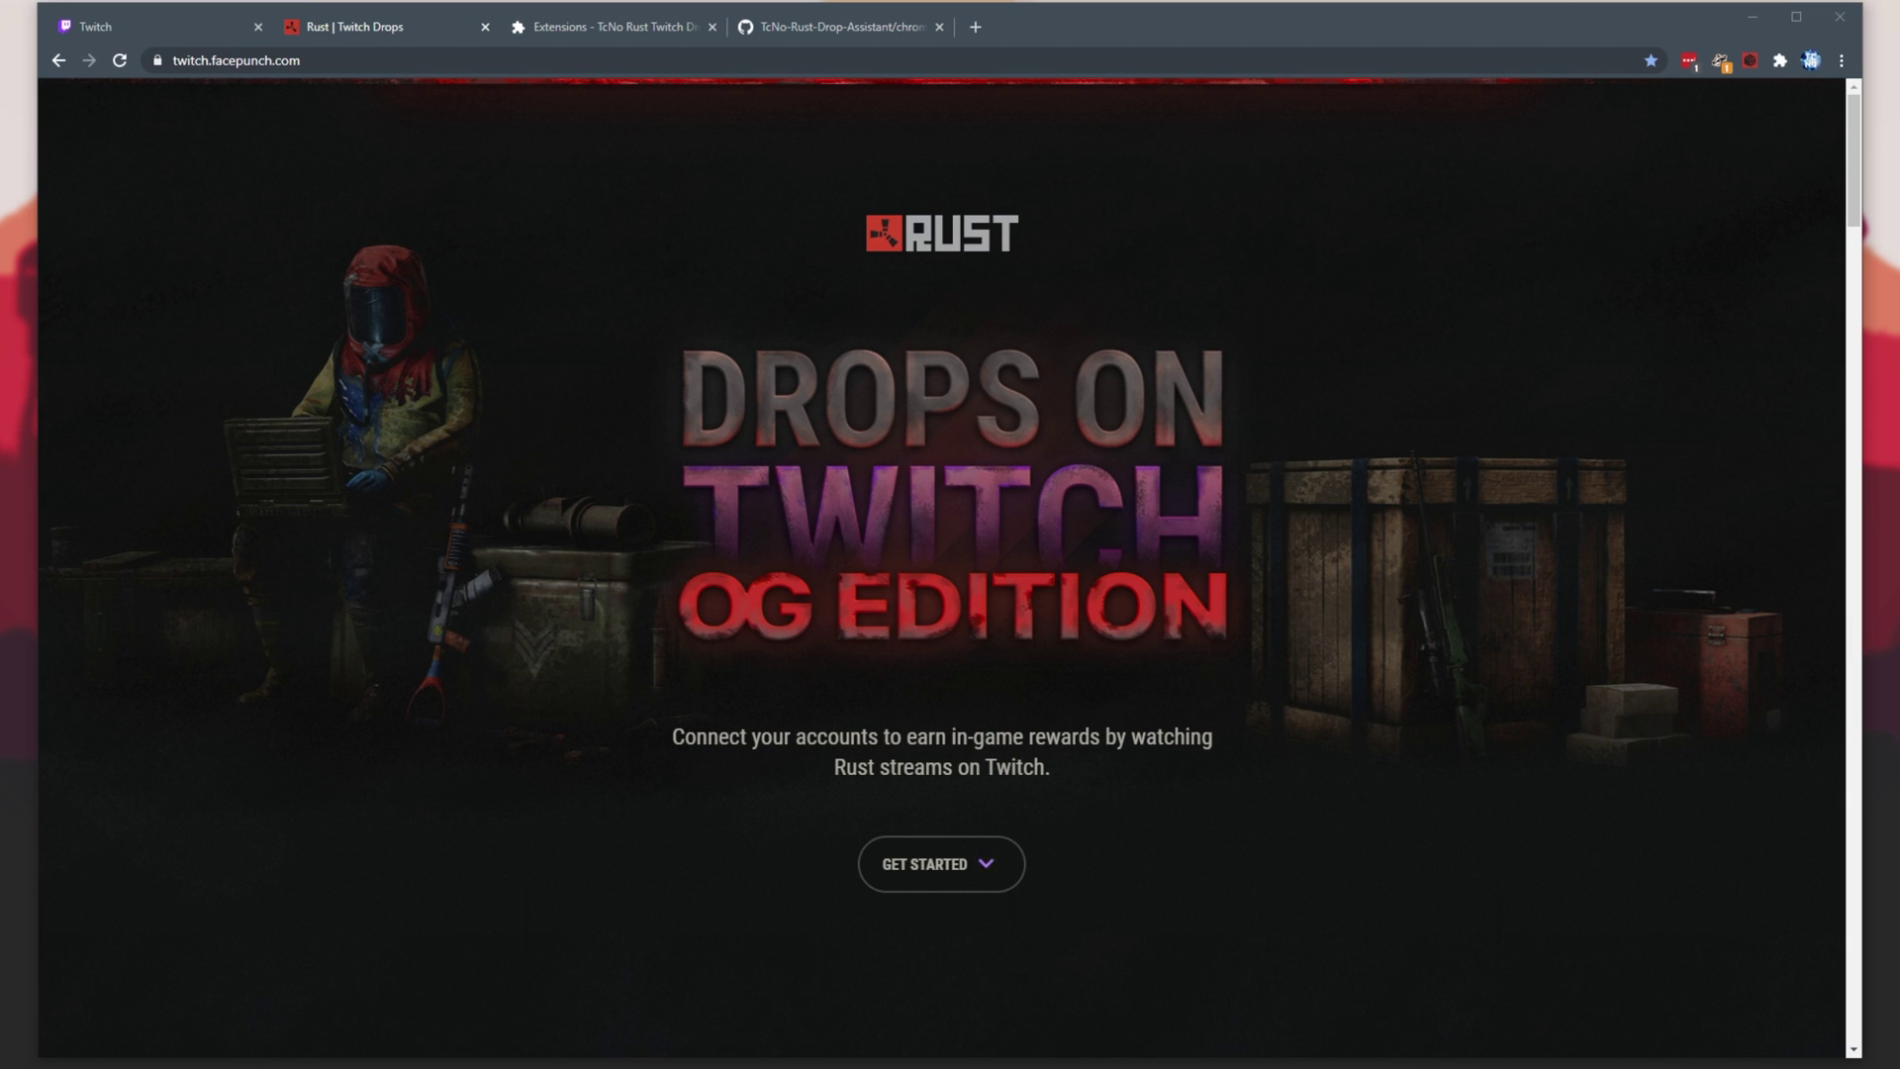
pyautogui.click(842, 26)
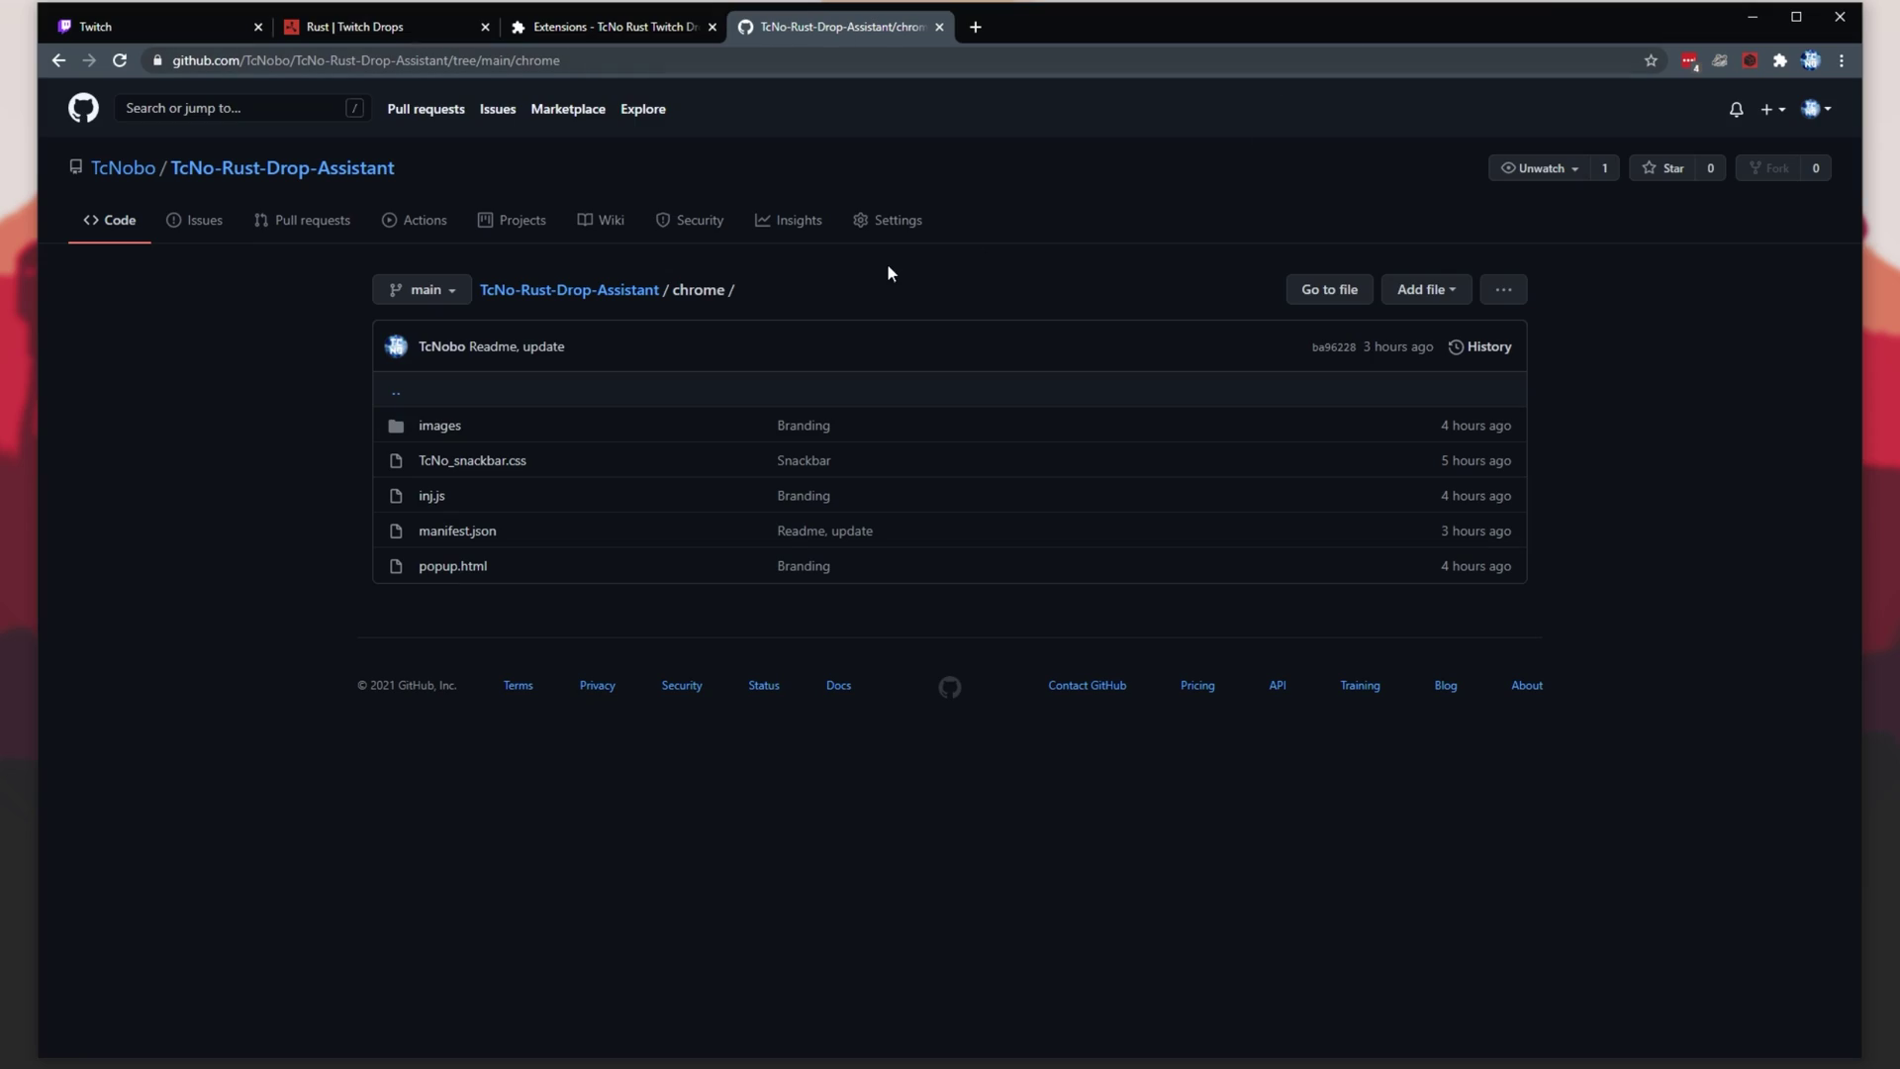
# Step: Go to the extension repository's main page and open the owner's profile in a new tab
pyautogui.click(613, 297)
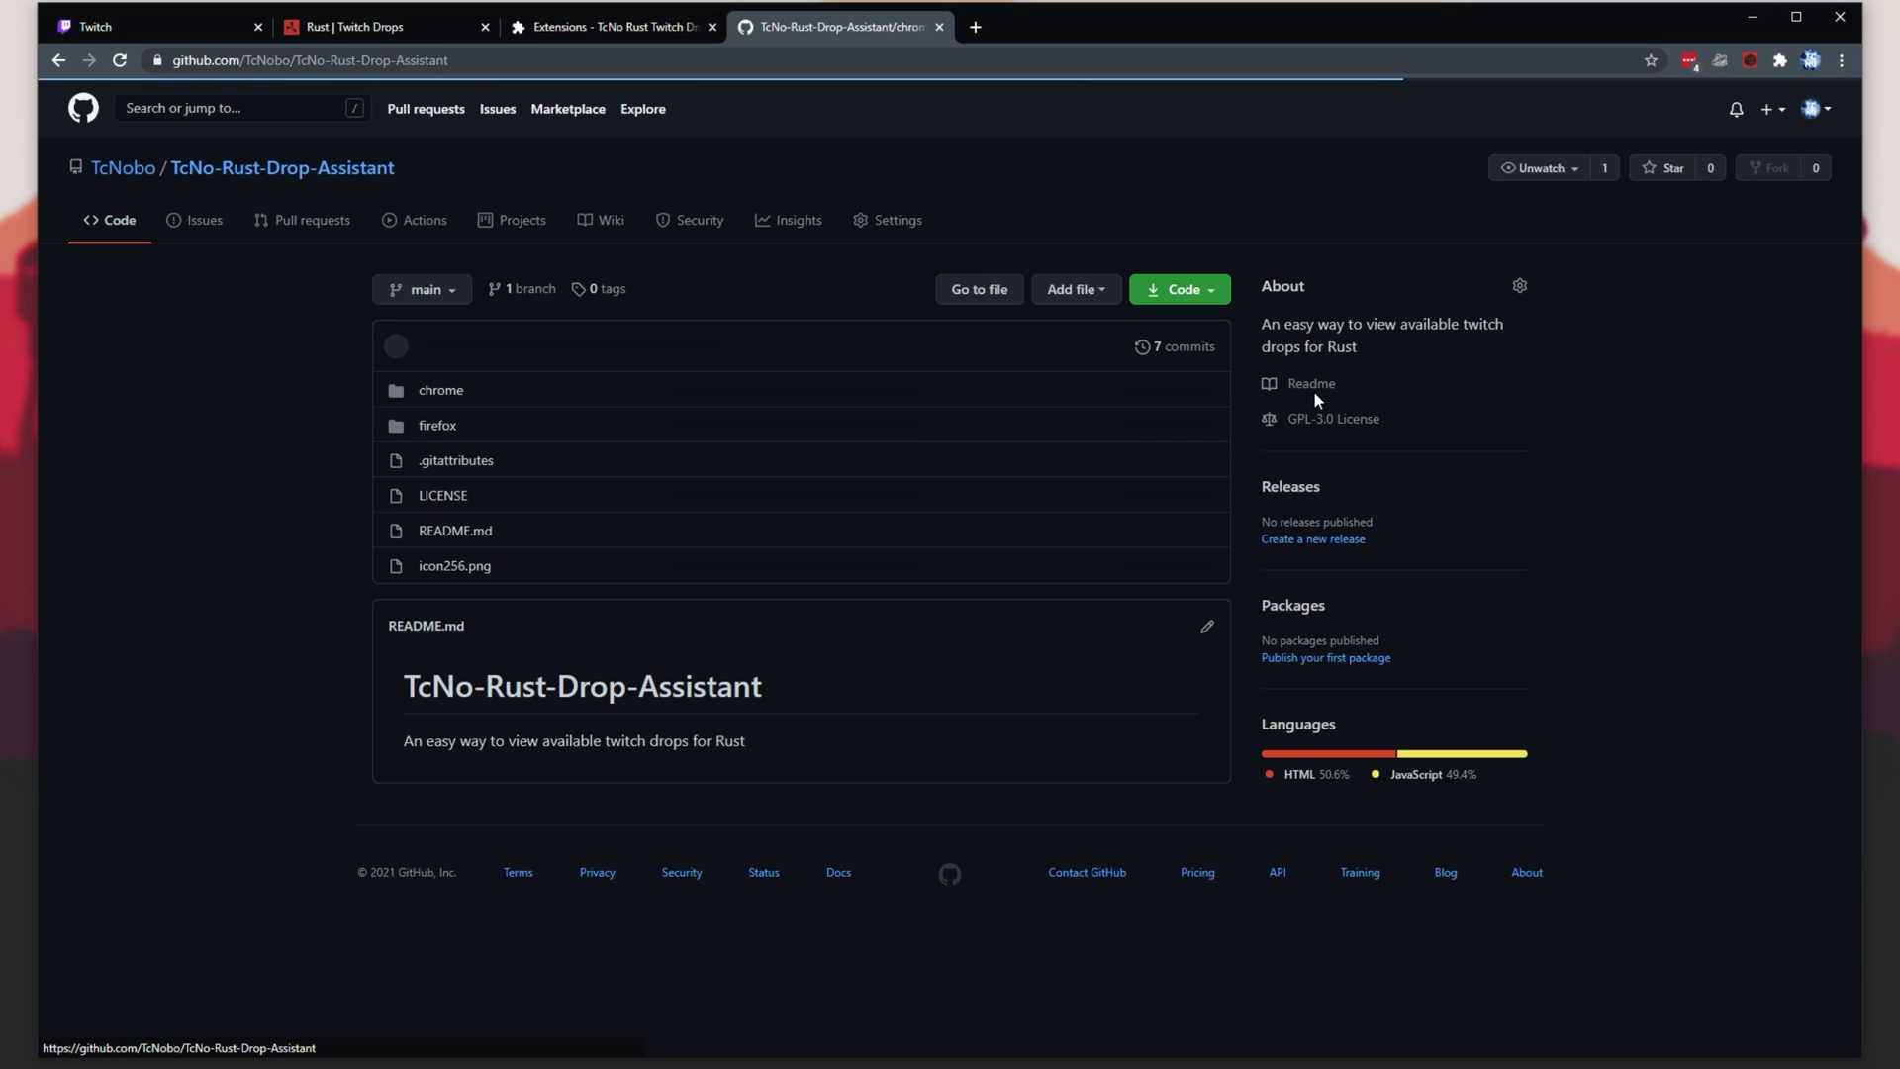
pyautogui.rightClick(109, 169)
pyautogui.click(159, 188)
pyautogui.click(1020, 30)
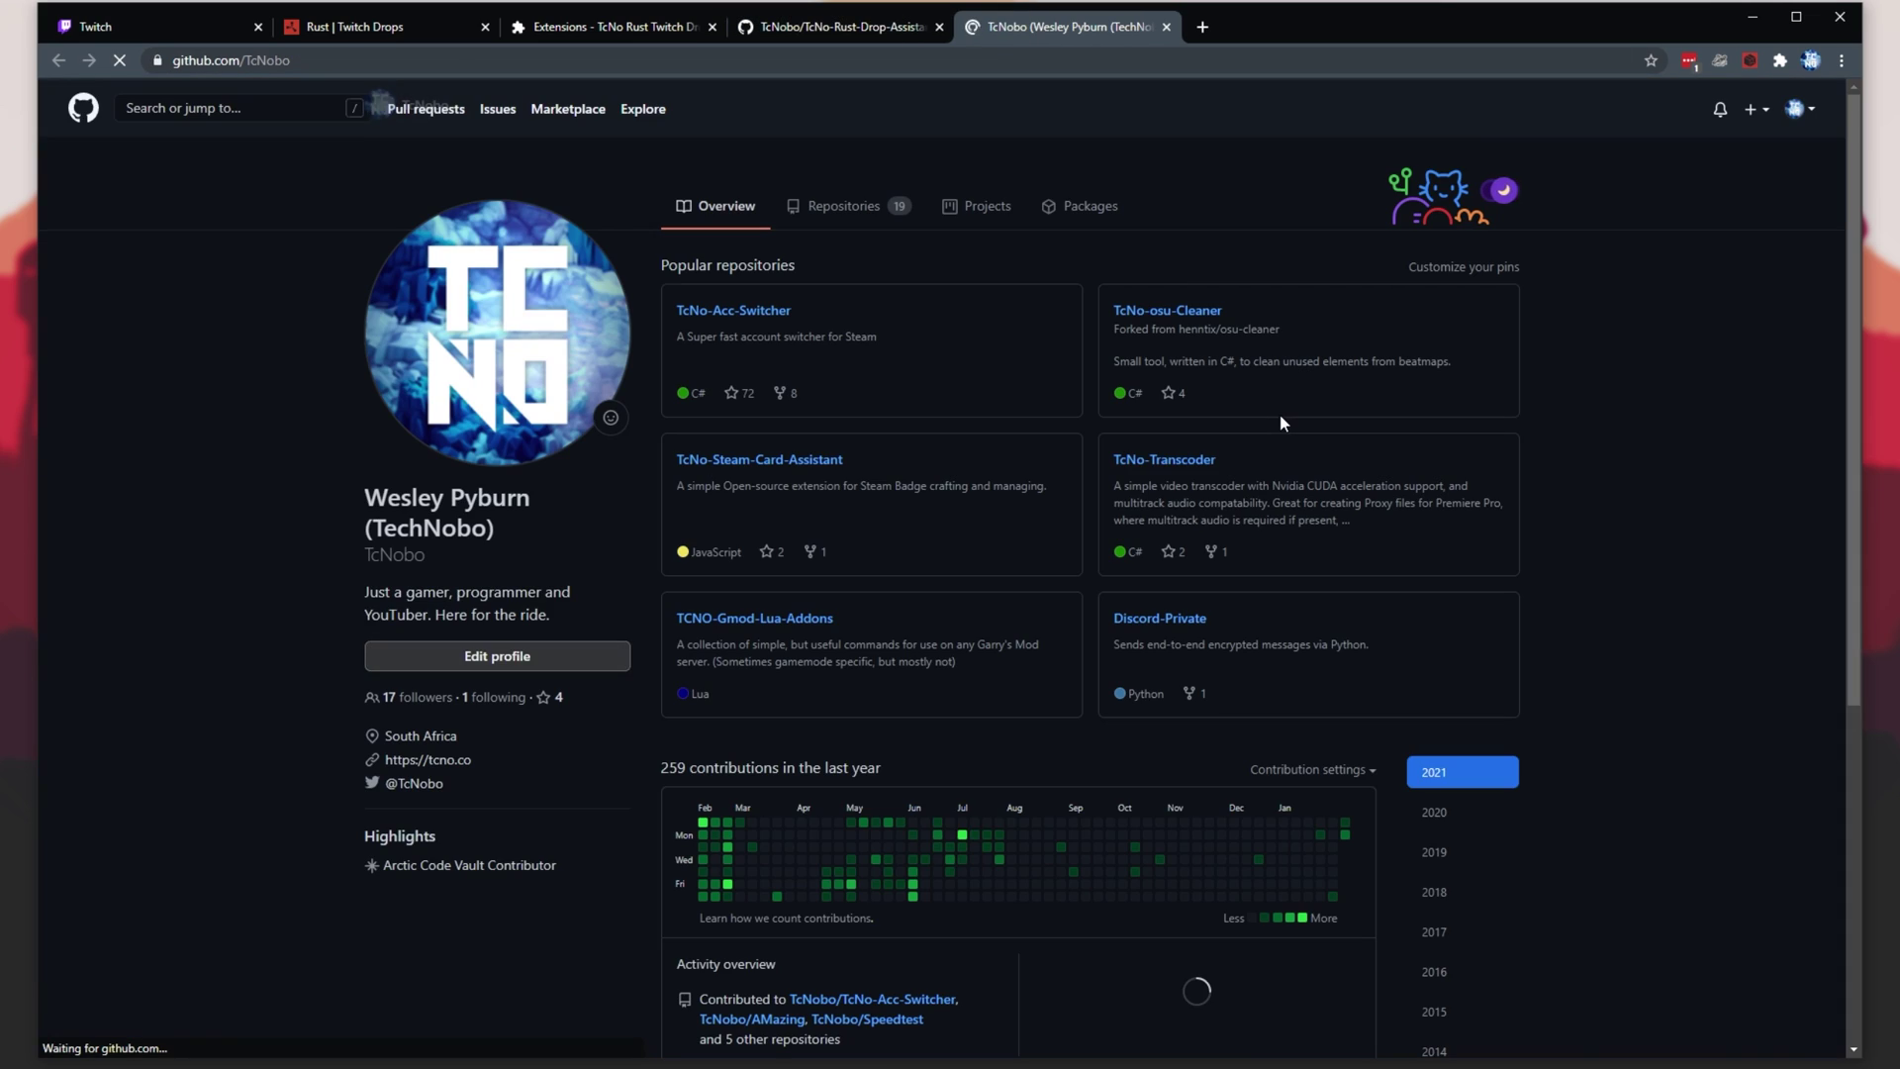
# Step: Open the TcNo-Acc-Switcher repository in a new tab and scroll through its README
pyautogui.rightClick(765, 311)
pyautogui.click(792, 323)
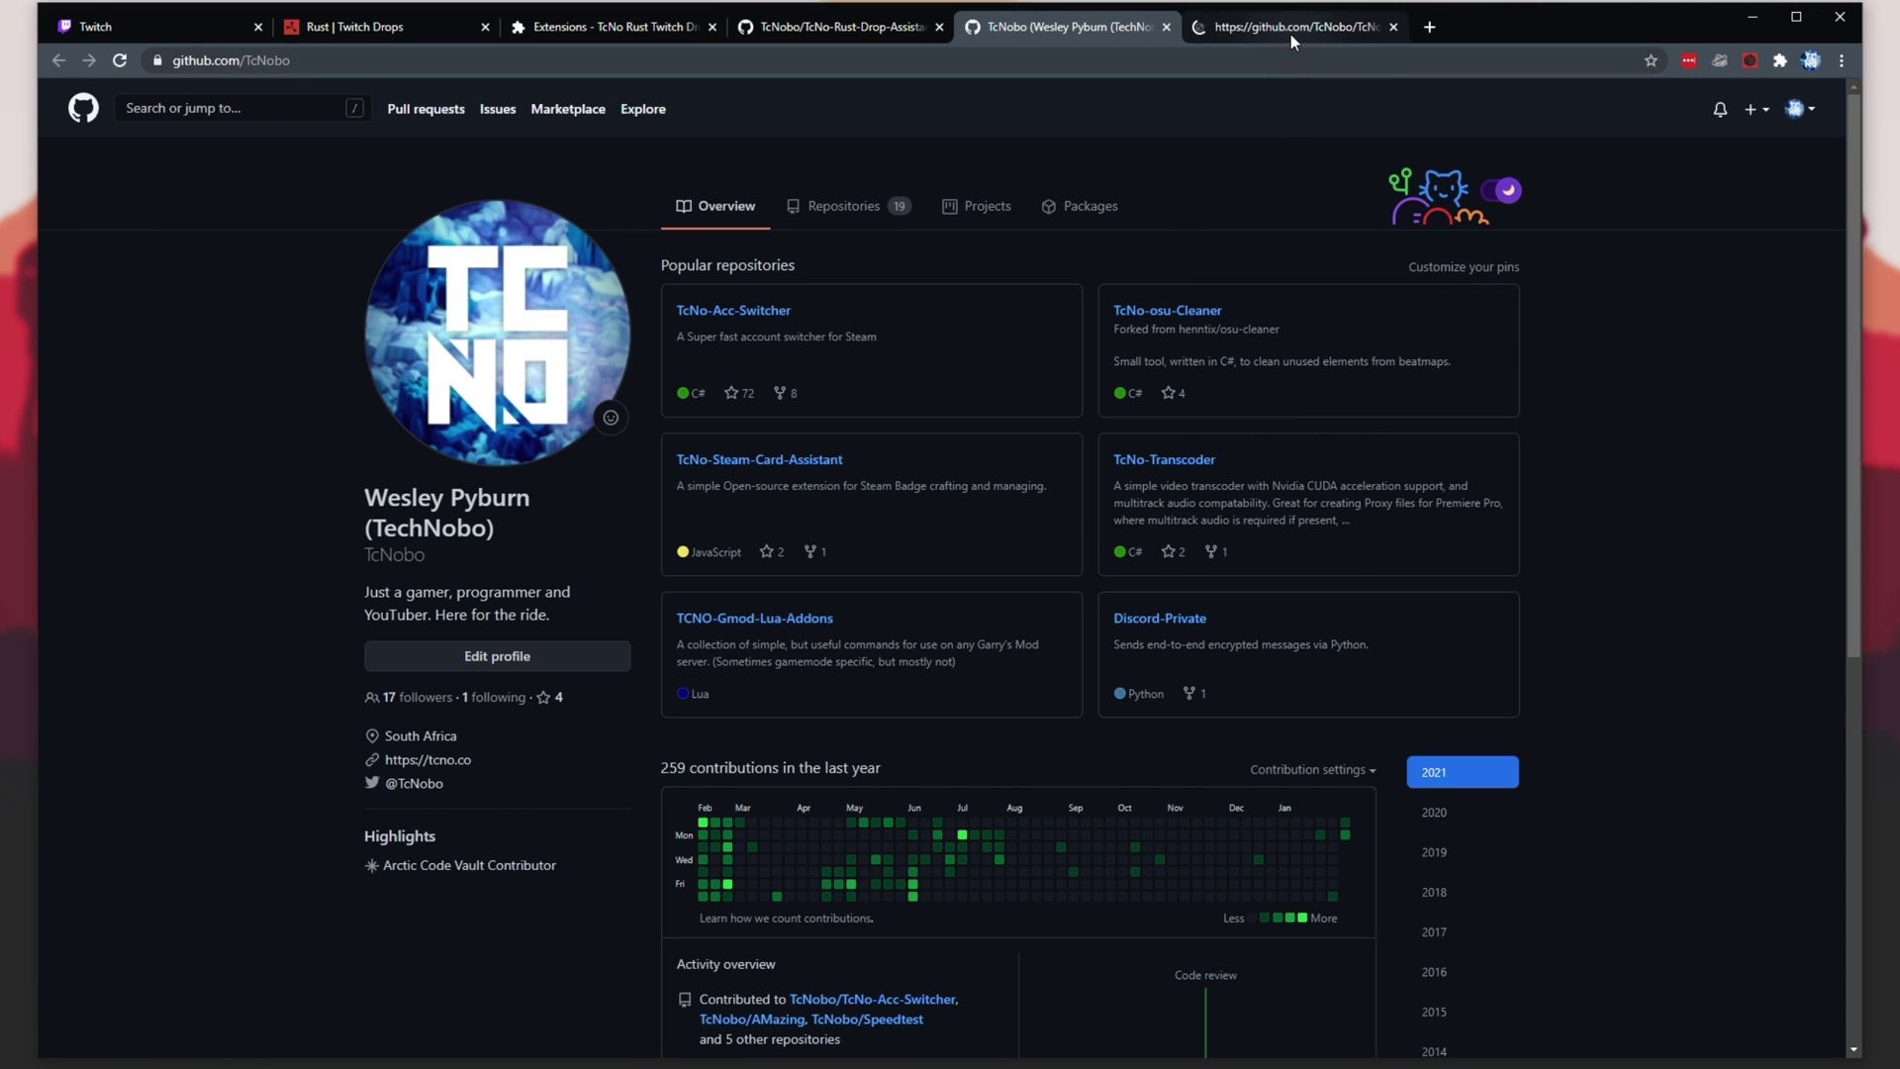
pyautogui.click(1291, 33)
pyautogui.scroll(-5, 1232, 372)
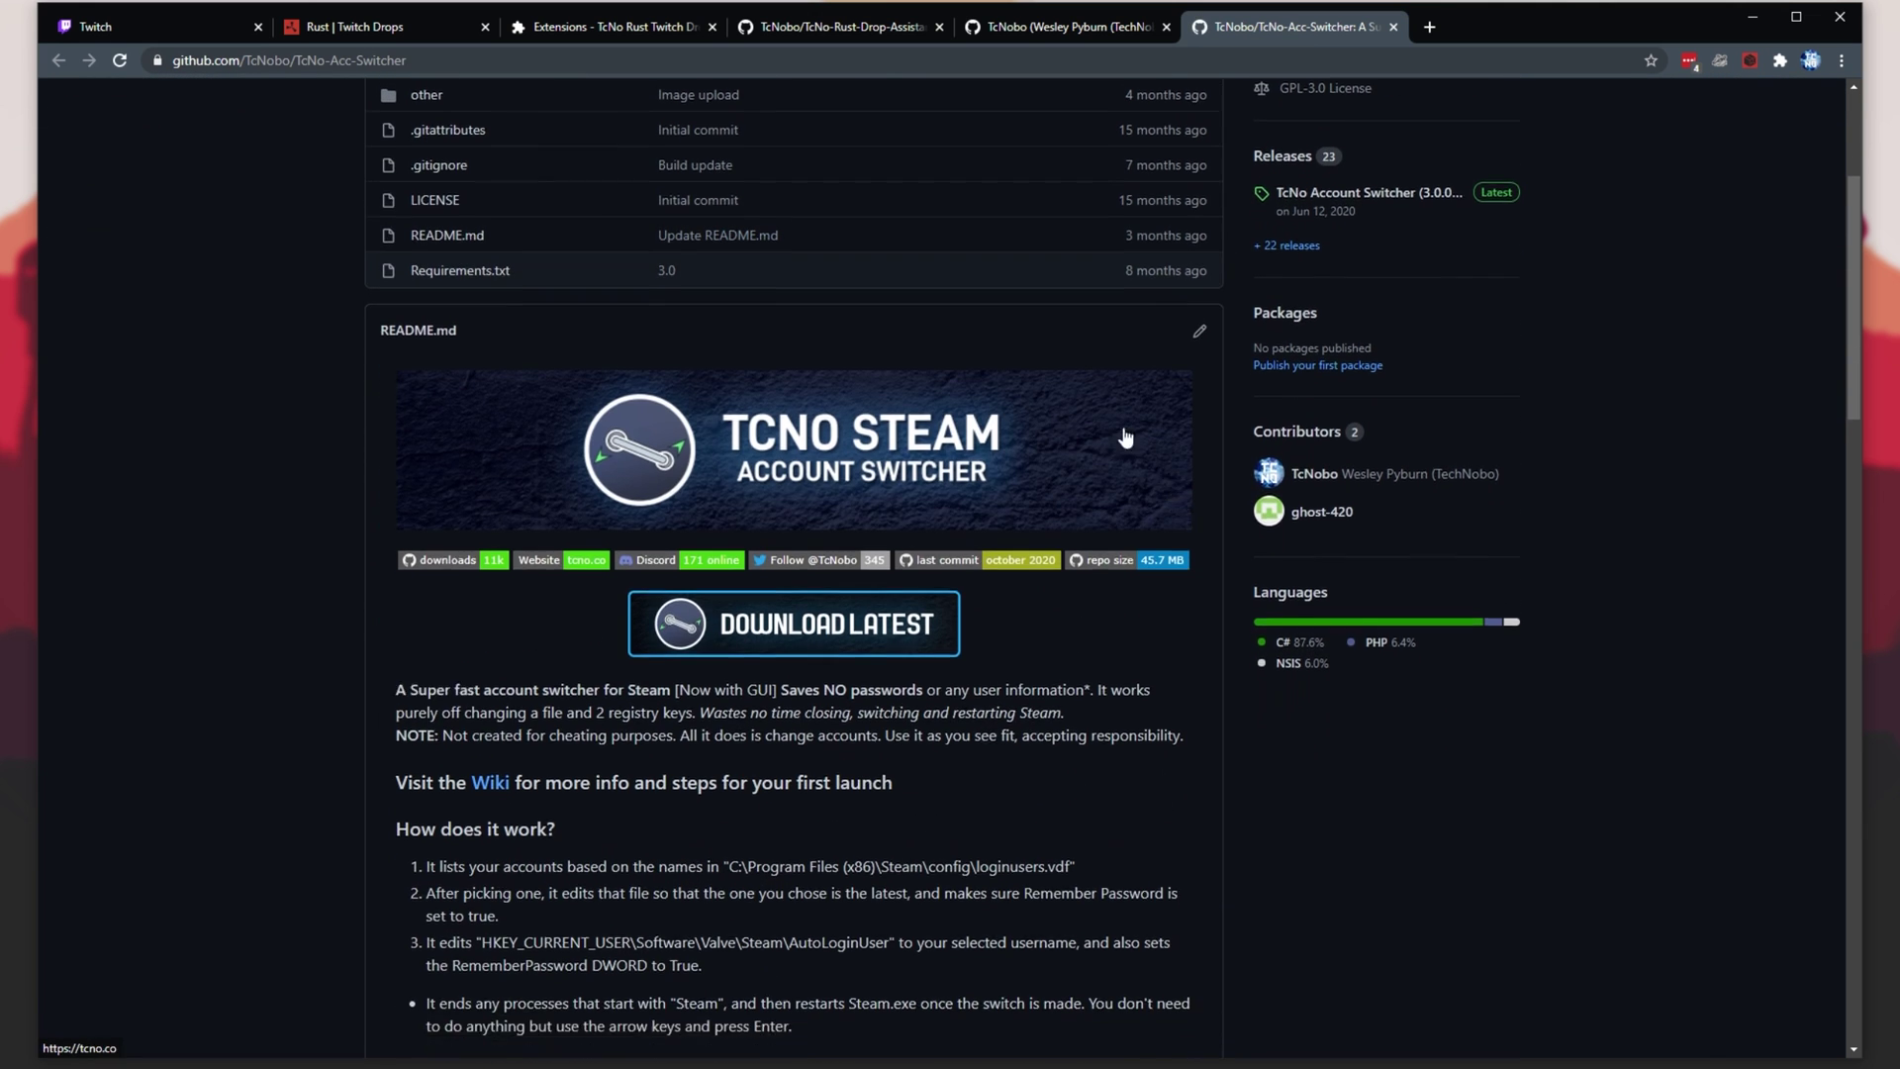
pyautogui.scroll(-20, 1146, 462)
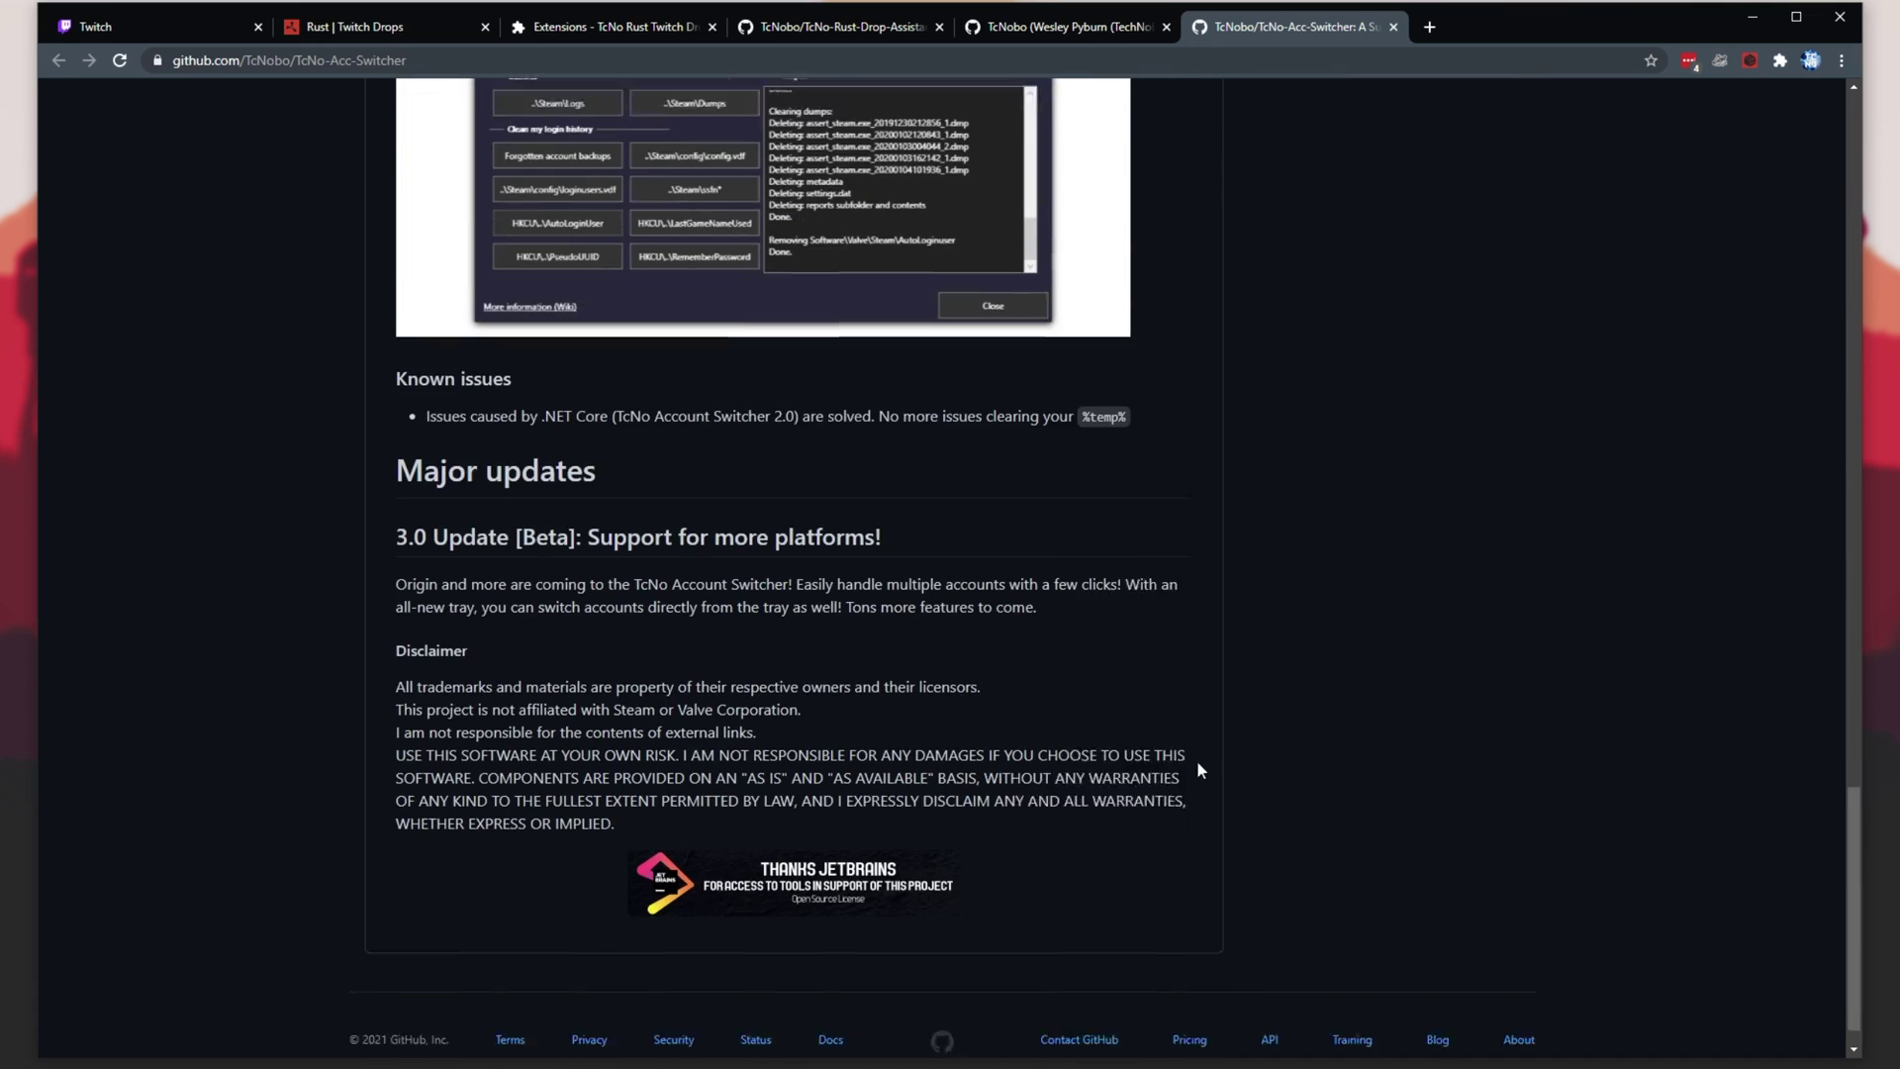